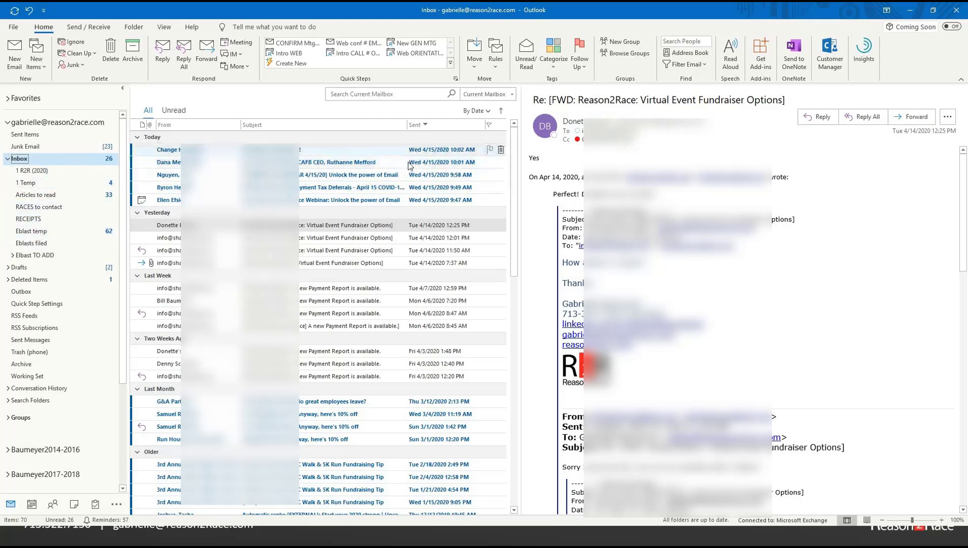
# Move the 4/14 11:50 AM Virtual Event Fundraiser Options reply and the 4/6 7:20 PM payment report reply into the 1 R2R (2020) folder.
pyautogui.scroll(-3, 385, 249)
pyautogui.scroll(-4, 375, 254)
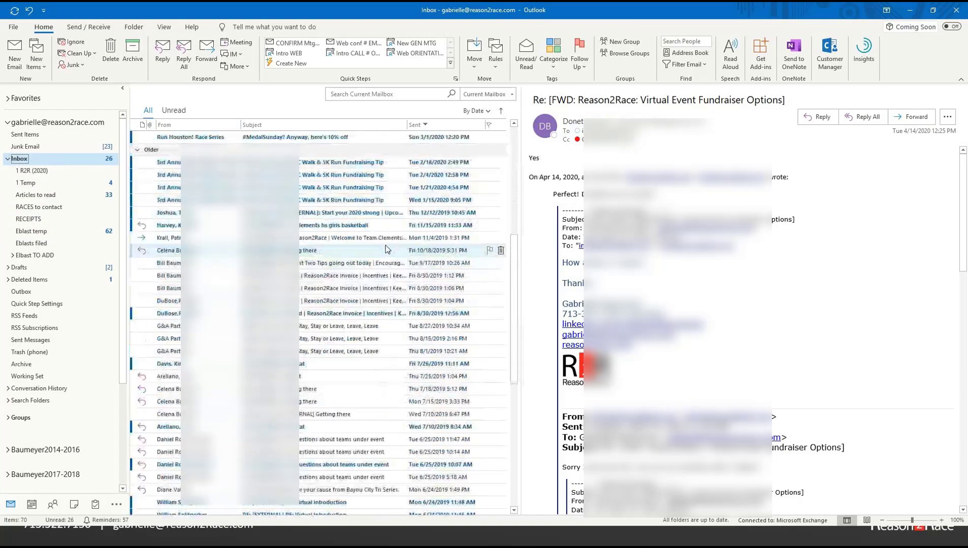
pyautogui.scroll(7, 358, 264)
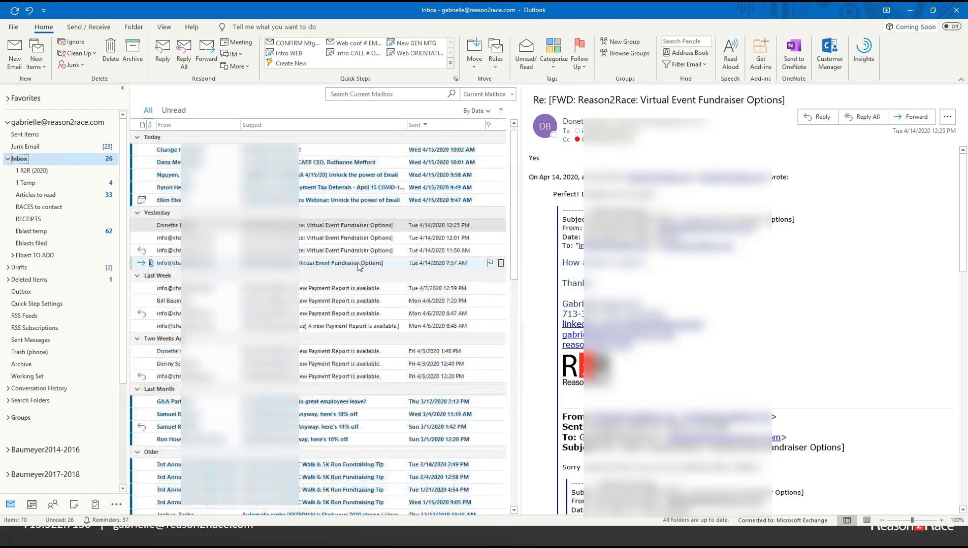
pyautogui.click(369, 250)
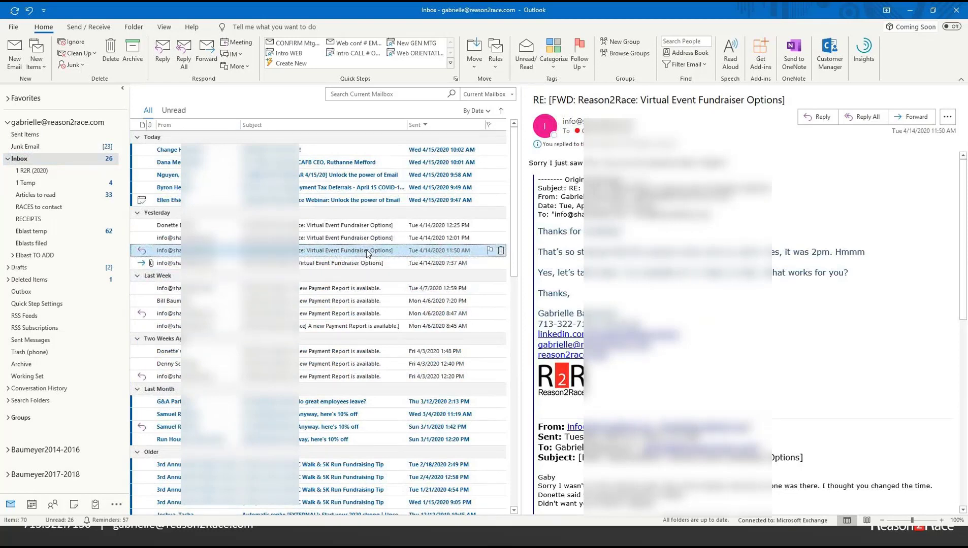
pyautogui.moveTo(368, 252); pyautogui.dragTo(55, 177)
pyautogui.click(368, 289)
pyautogui.moveTo(368, 289); pyautogui.dragTo(95, 188)
# Move the 4/7, 4/6 8:47 AM, 4/3 12:40 PM and 12:20 PM payment report replies and the Welcome to Team Clements email into 1 R2R (2020).
pyautogui.scroll(-2, 349, 349)
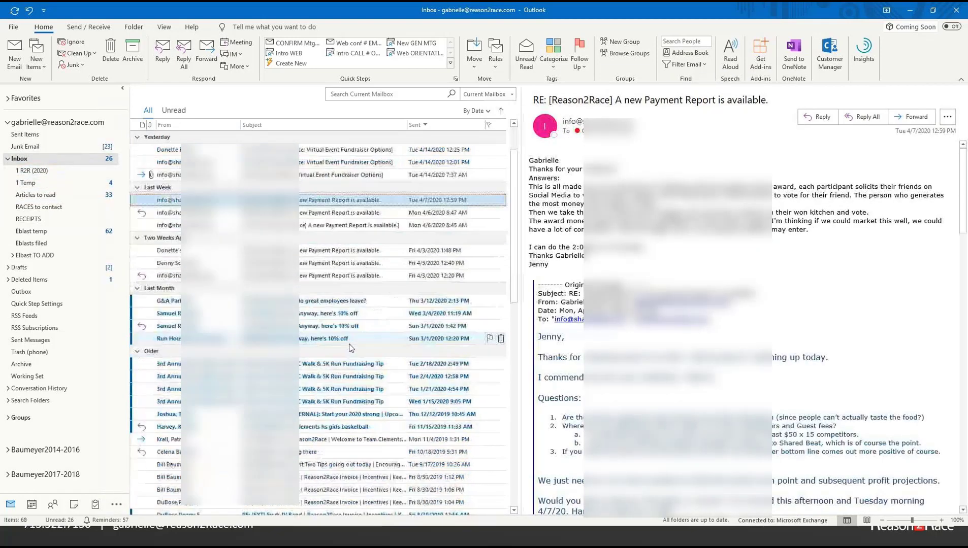
pyautogui.scroll(-1, 349, 348)
pyautogui.click(363, 413)
pyautogui.click(372, 402)
pyautogui.moveTo(370, 400); pyautogui.dragTo(48, 174)
pyautogui.moveTo(319, 225); pyautogui.dragTo(46, 181)
pyautogui.click(351, 165)
pyautogui.moveTo(352, 165); pyautogui.dragTo(46, 170)
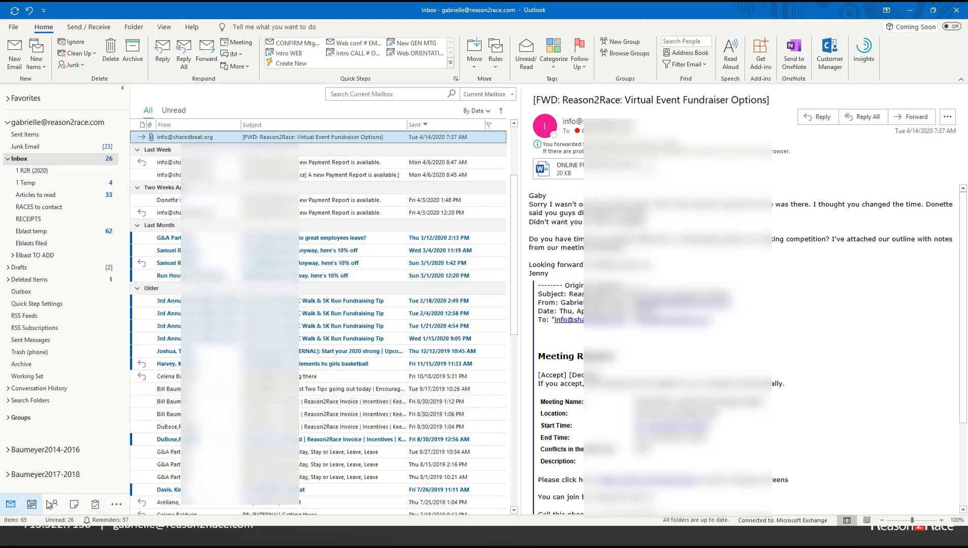
pyautogui.moveTo(213, 212); pyautogui.dragTo(97, 181)
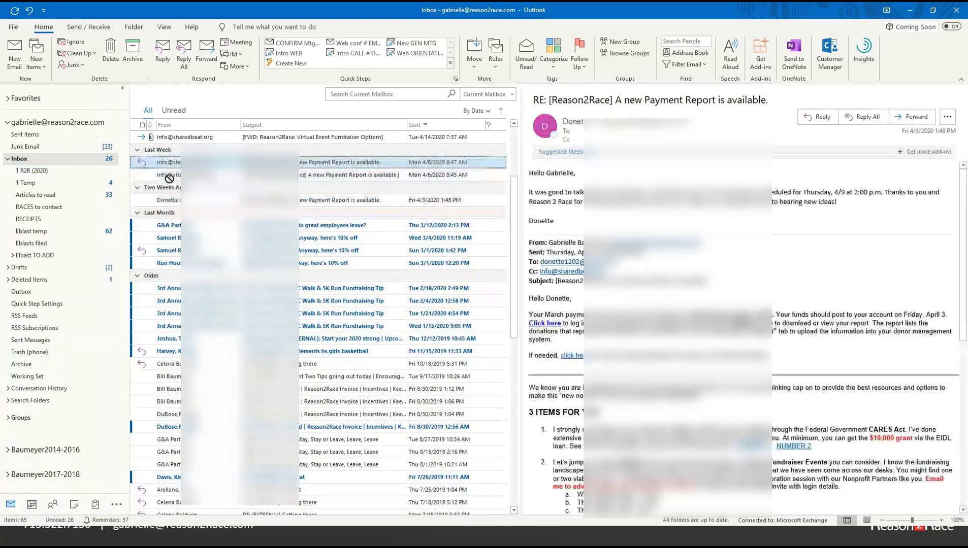
# Browse the filed messages in the 1 R2R (2020) folder from the start of its subject-sorted list, and return to the Inbox.
pyautogui.click(44, 174)
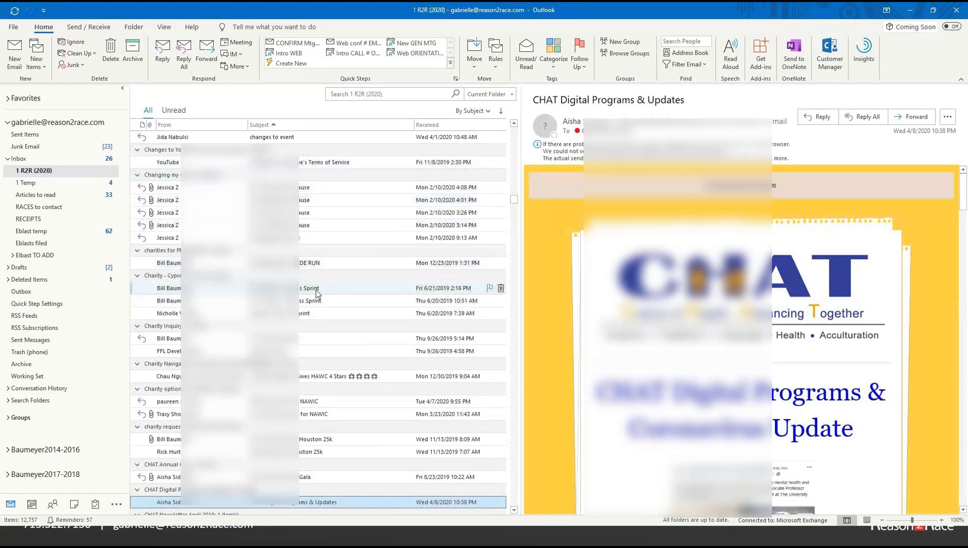
pyautogui.scroll(-10, 316, 290)
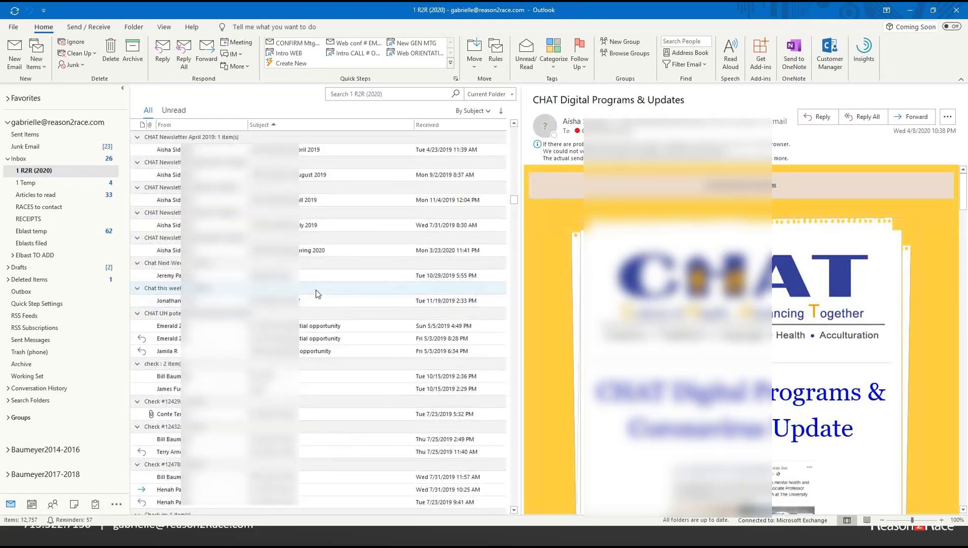
pyautogui.scroll(-10, 317, 305)
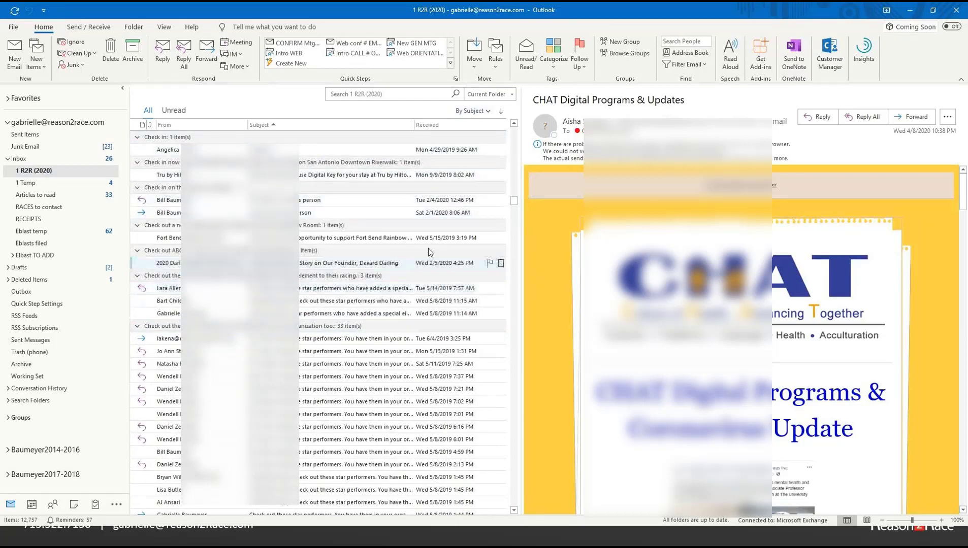
pyautogui.moveTo(513, 201); pyautogui.dragTo(514, 133)
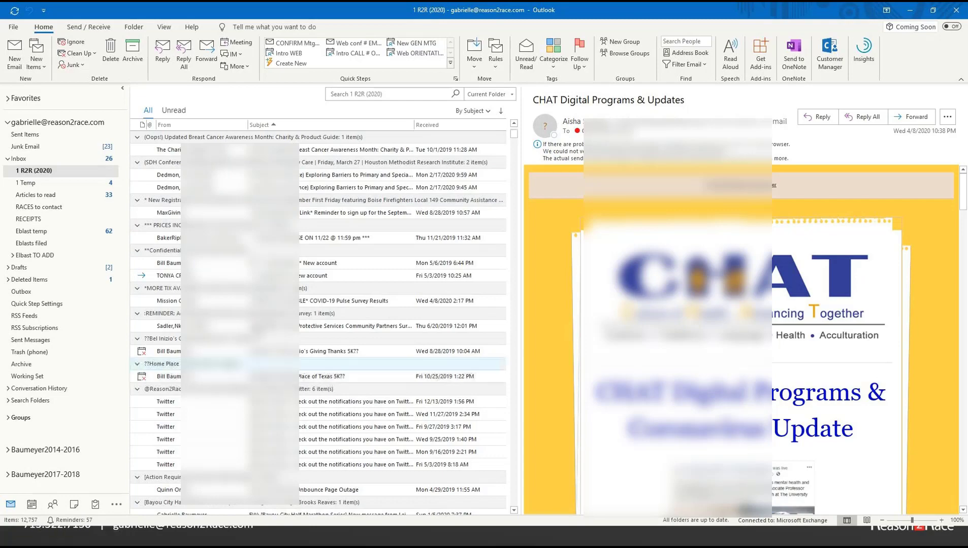
pyautogui.scroll(-10, 334, 324)
pyautogui.scroll(-10, 334, 325)
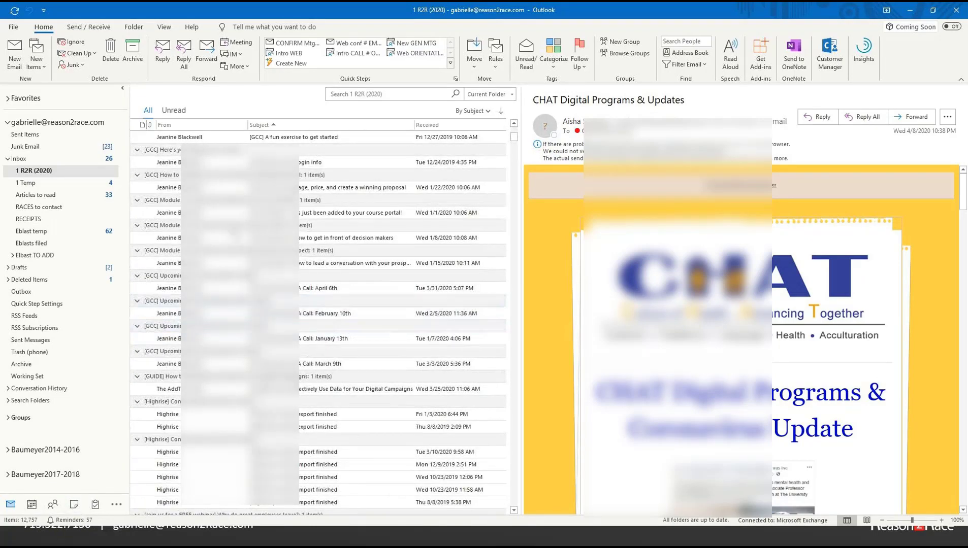
pyautogui.click(51, 160)
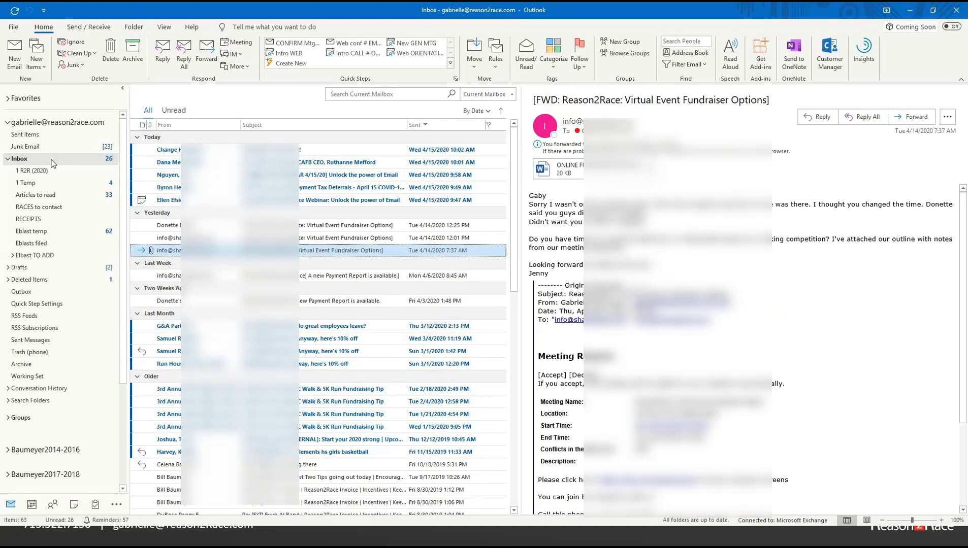
# Switch to the presentation to show the Pile vs. File slide.
pyautogui.hotkey('alt', 'Tab')
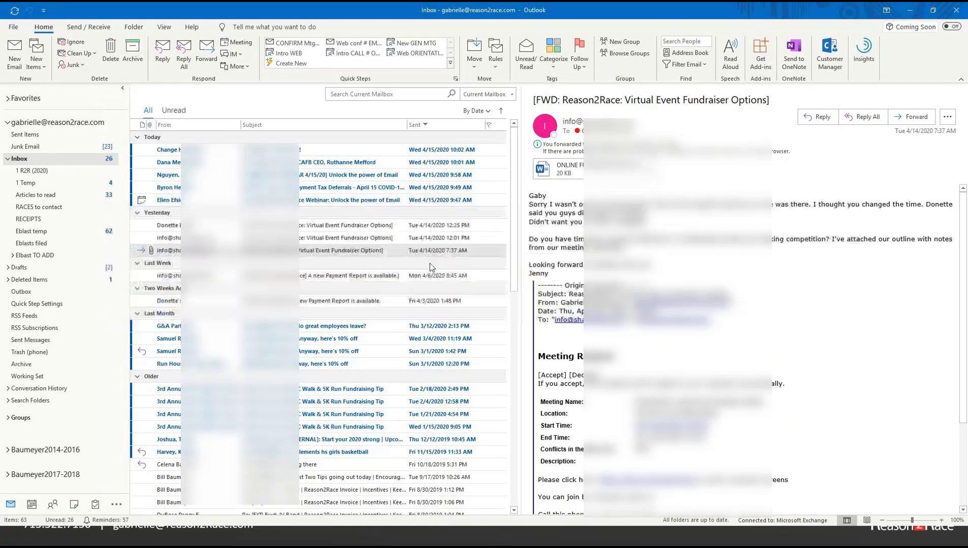
pyautogui.hotkey('alt', 'Tab')
pyautogui.hotkey('alt', 'Tab')
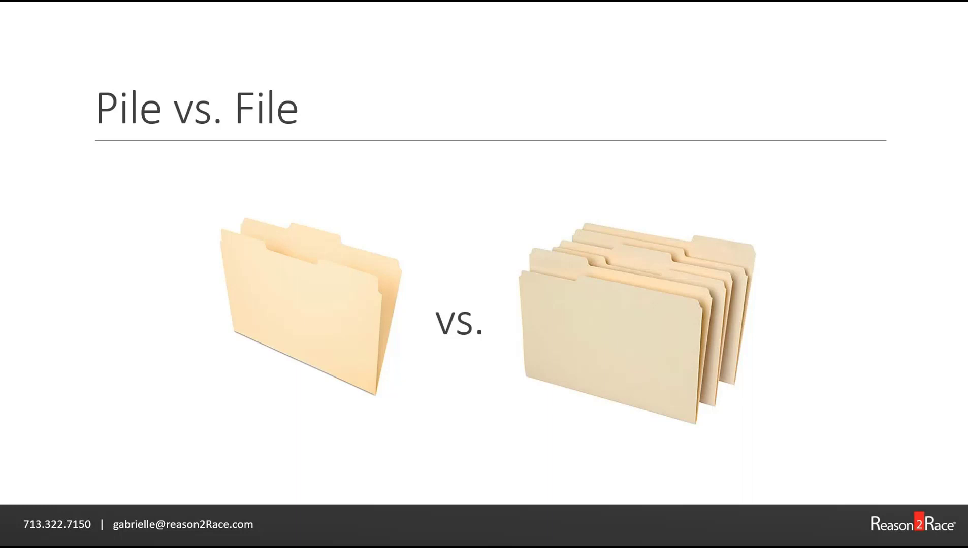
# Switch back to Outlook and sort the 1 R2R (2020) folder by received date, newest first.
pyautogui.hotkey('alt', 'Tab')
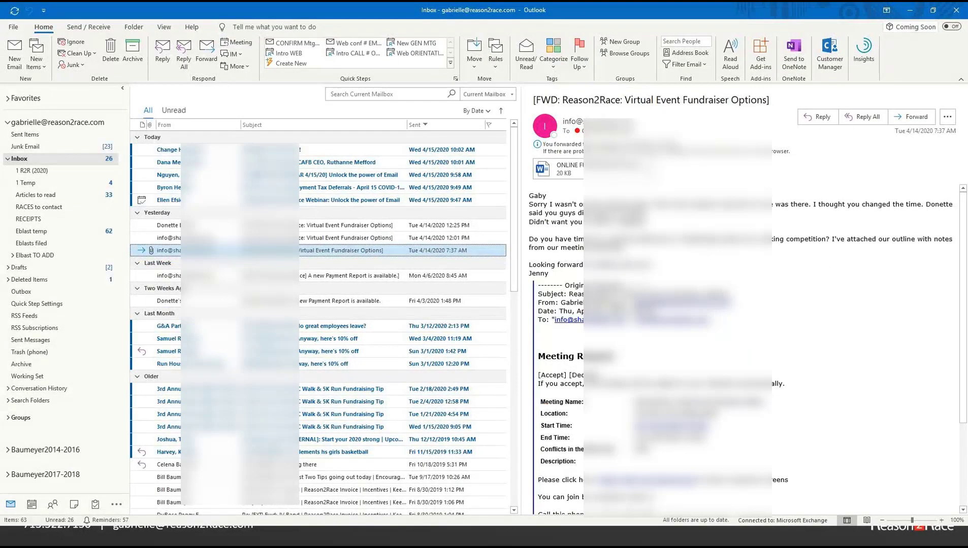
pyautogui.click(82, 172)
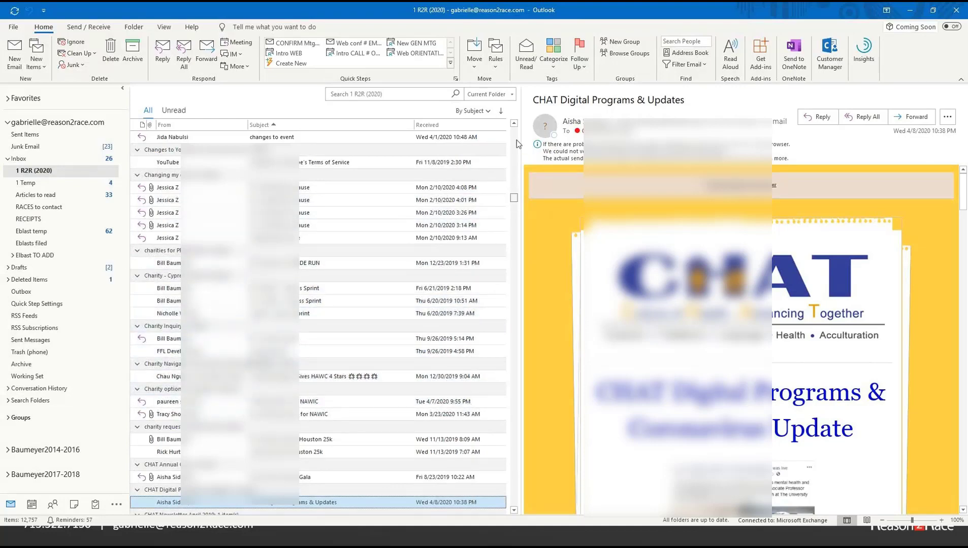
pyautogui.moveTo(514, 199); pyautogui.dragTo(514, 130)
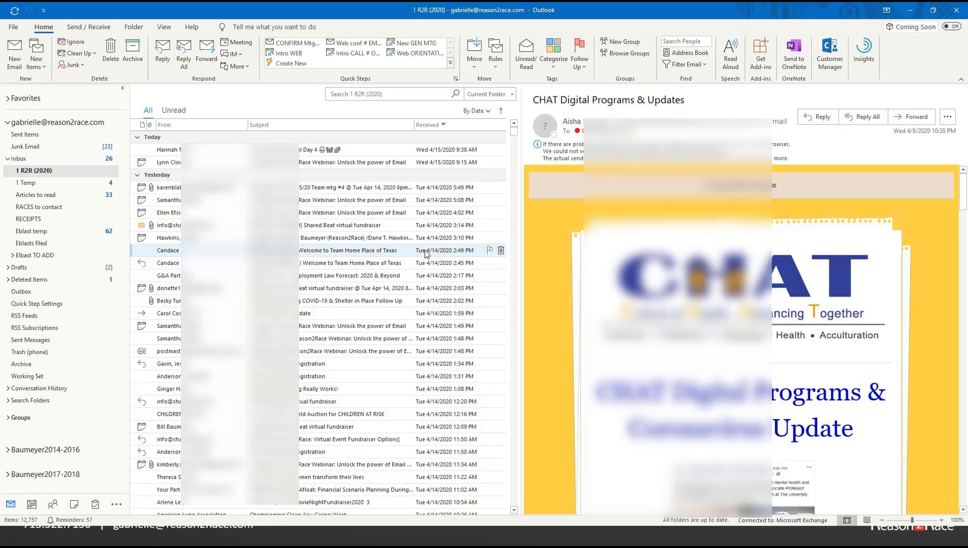
# From the Inbox, file the 4/14 12:25 PM Virtual Event Fundraiser Options reply and the Two Tips going out today email in 1 R2R (2020).
pyautogui.click(20, 158)
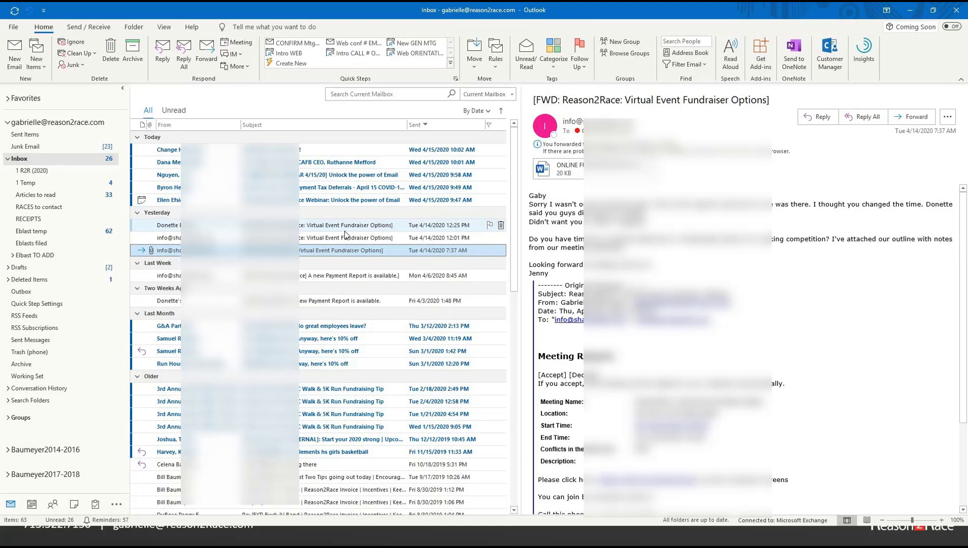
pyautogui.click(373, 226)
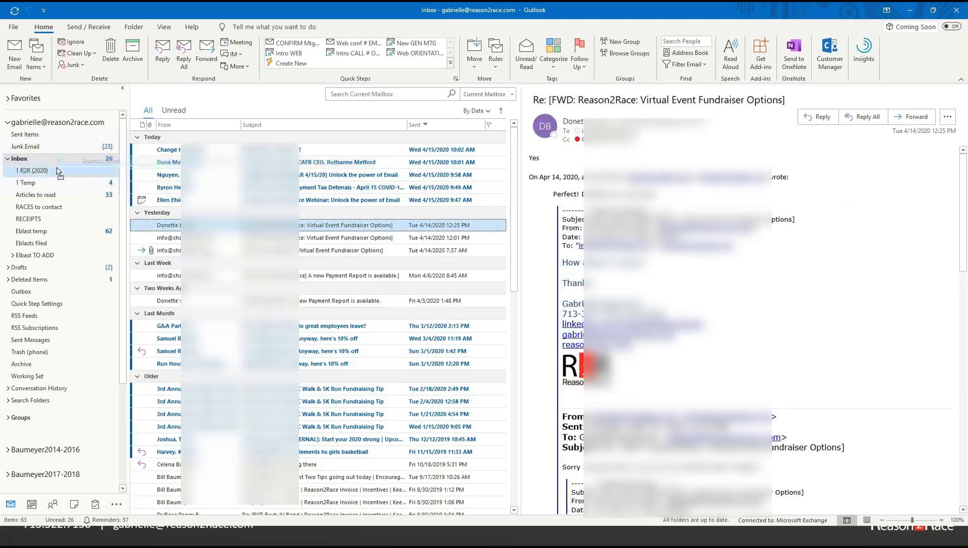
pyautogui.press('Delete')
pyautogui.click(322, 439)
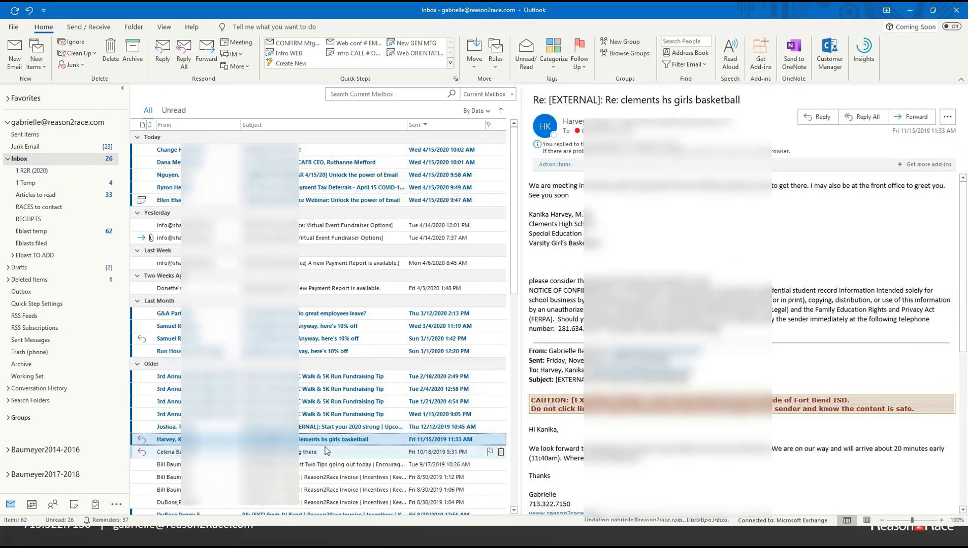
pyautogui.click(314, 464)
pyautogui.moveTo(315, 465); pyautogui.dragTo(46, 170)
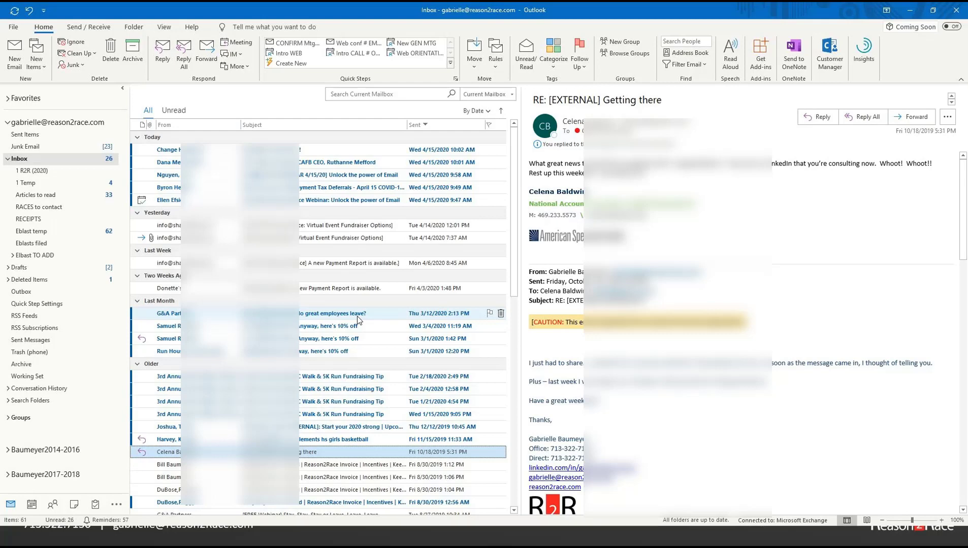
pyautogui.hotkey('alt', 'Tab')
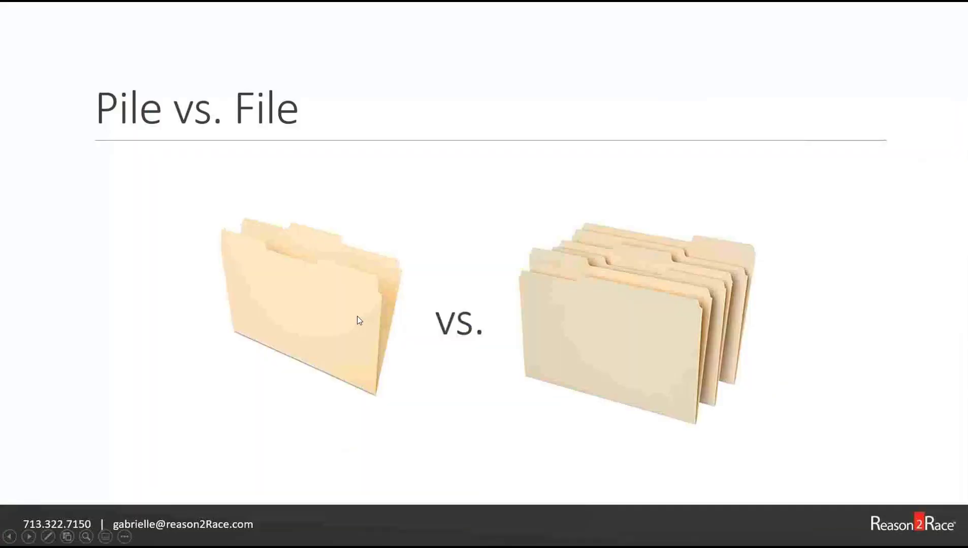
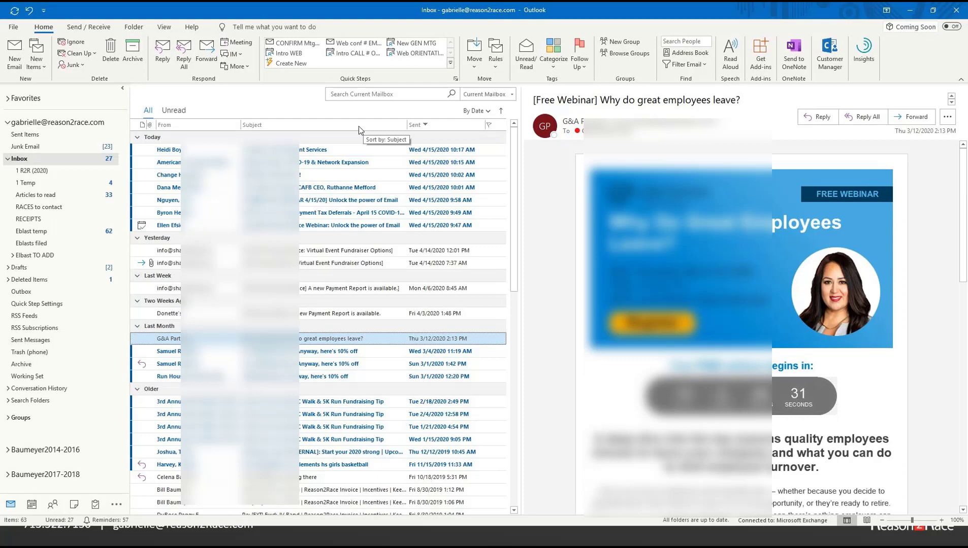
# Sort the Inbox by subject and move the four-message Questions about teams under event conversation into 1 R2R (2020).
pyautogui.click(358, 126)
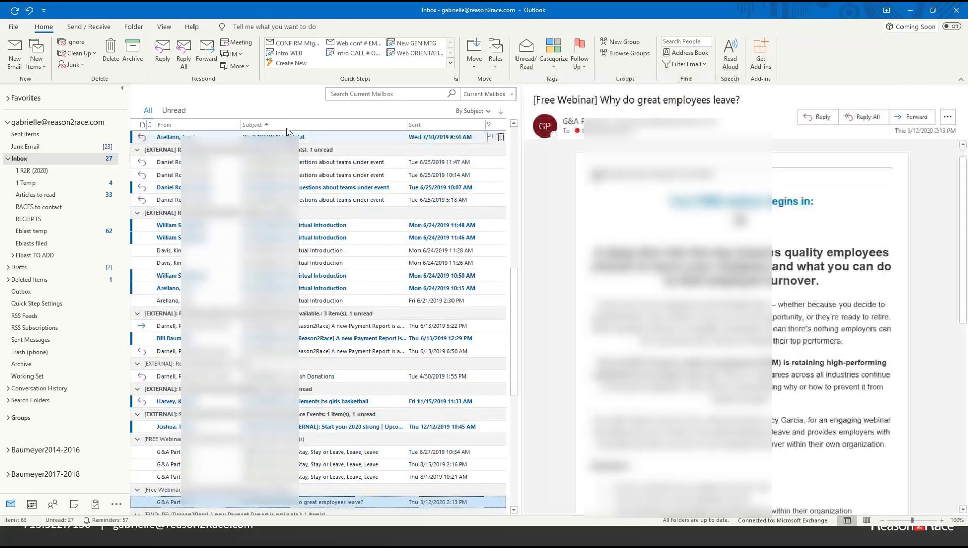
pyautogui.click(305, 163)
pyautogui.click(312, 201)
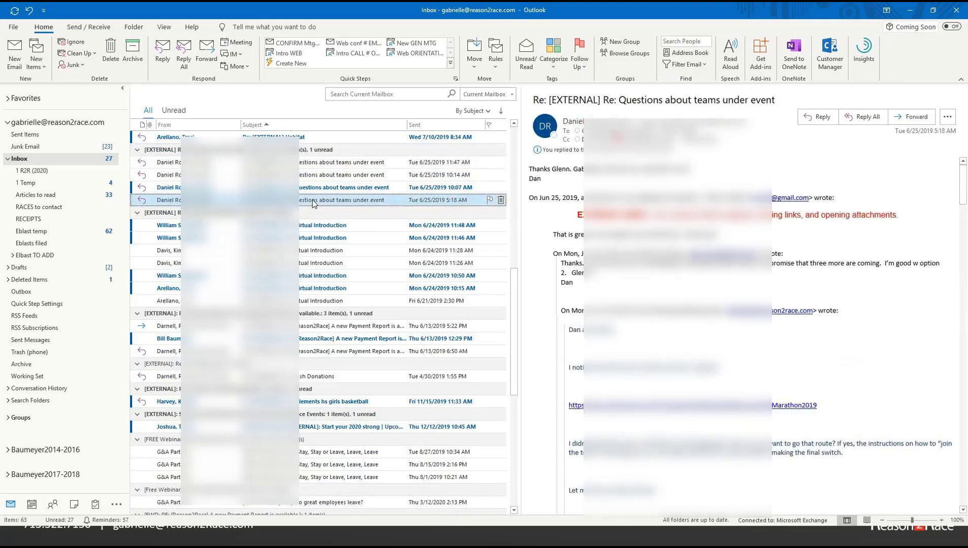
pyautogui.press('Up')
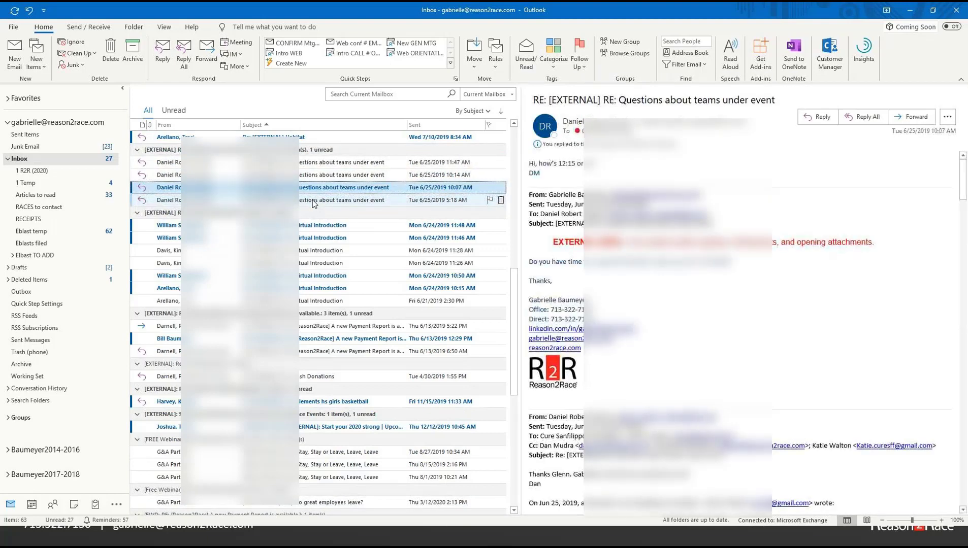
pyautogui.press('Up')
pyautogui.press('Up')
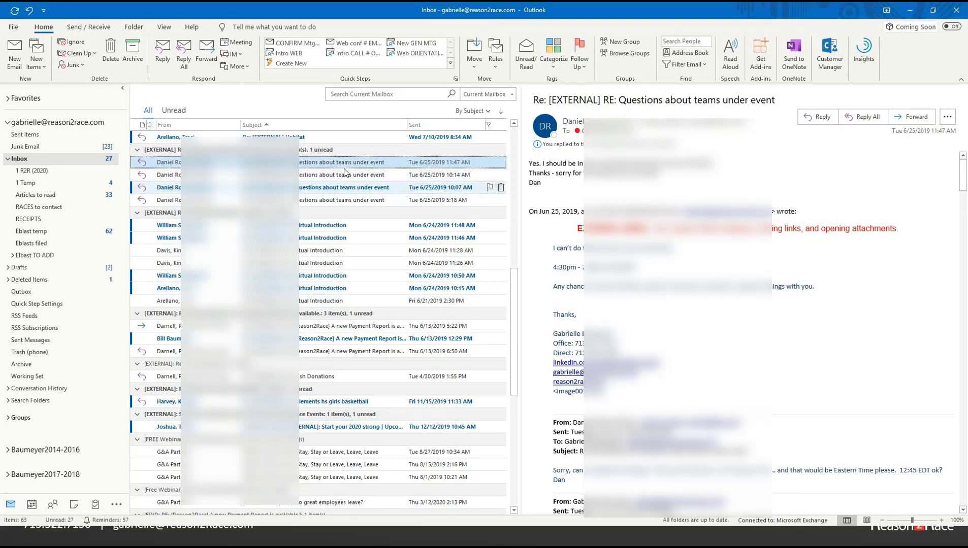
pyautogui.keyDown('shift'); pyautogui.click(350, 201); pyautogui.keyUp('shift')
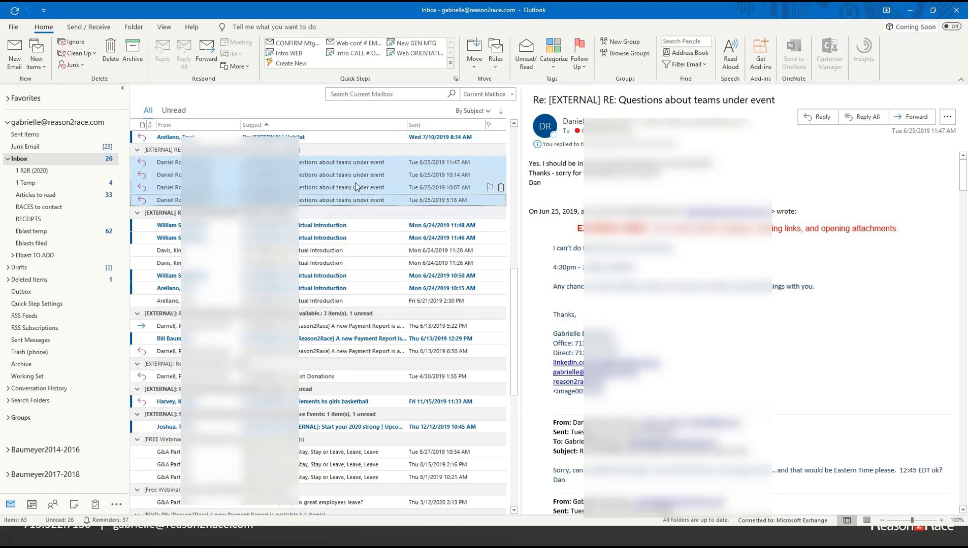
pyautogui.moveTo(356, 183); pyautogui.dragTo(65, 171)
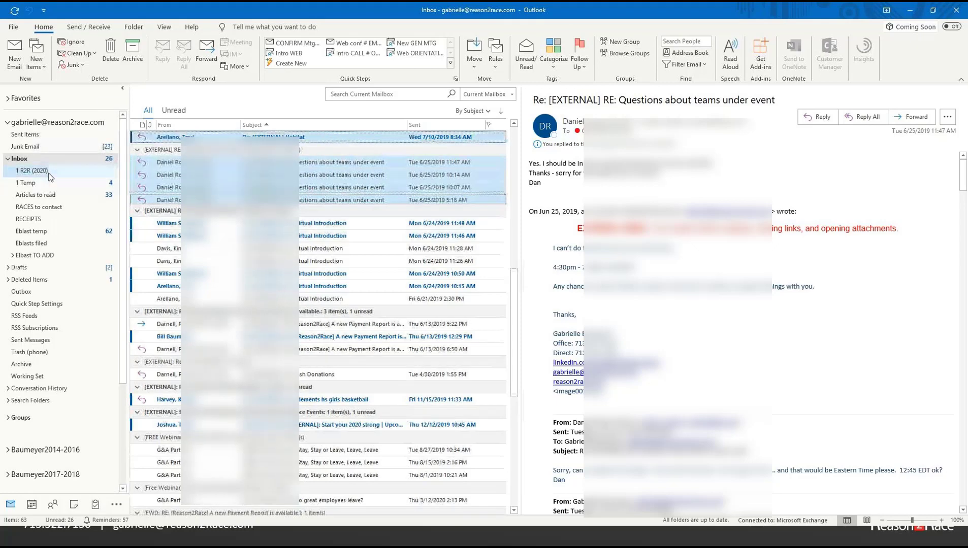
# Review the seven Virtual Introduction messages from June 2019 and move them together into 1 R2R (2020).
pyautogui.click(312, 239)
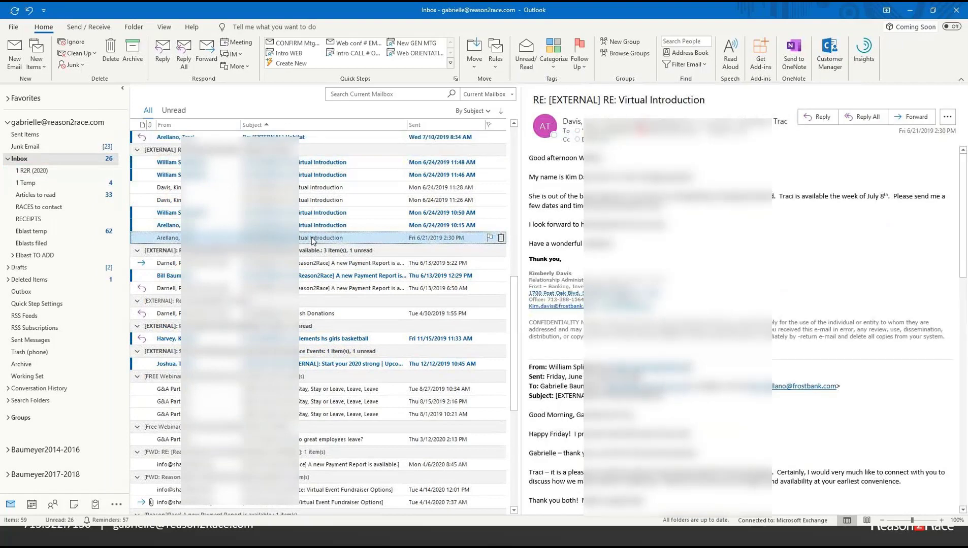
pyautogui.press('Up')
pyautogui.press('Up')
pyautogui.press('Up')
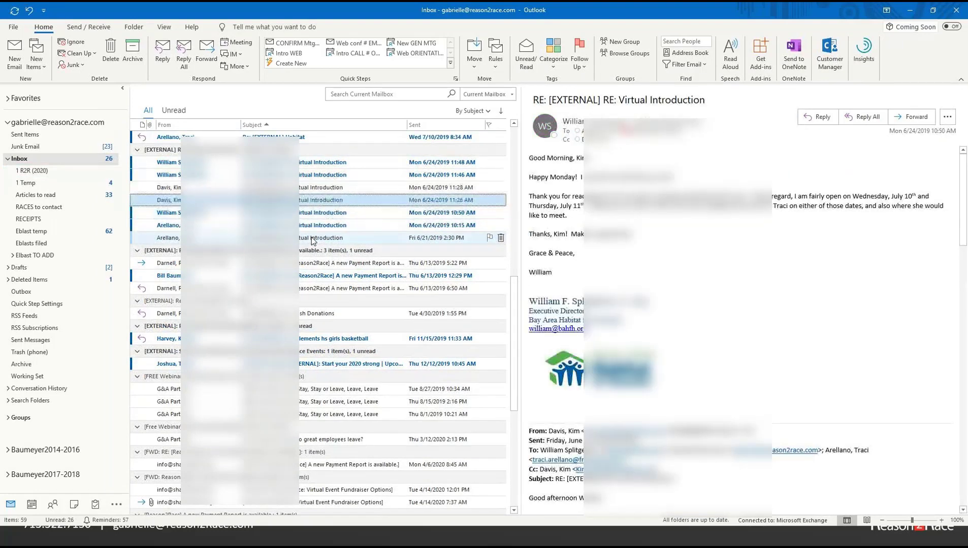
pyautogui.press('Up')
pyautogui.press('Up')
pyautogui.press('Up')
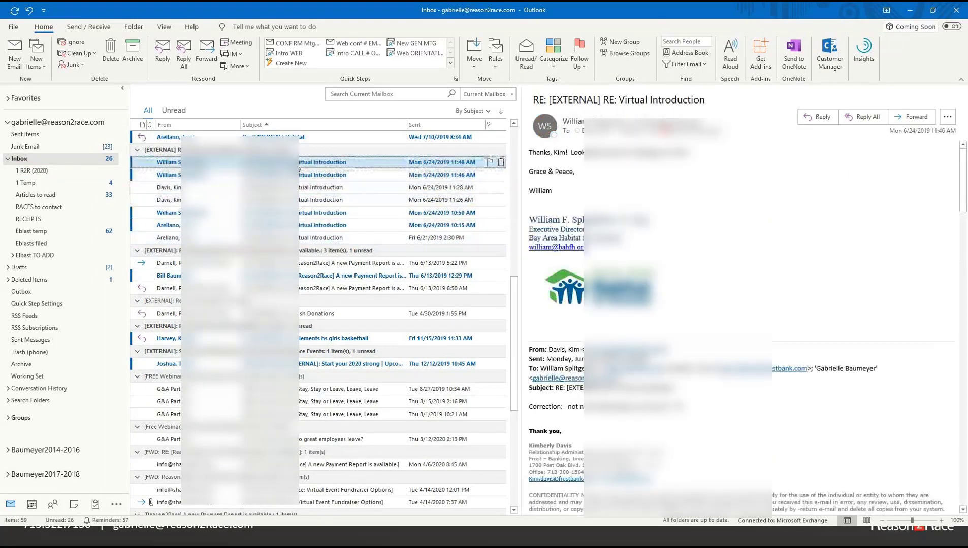
pyautogui.keyDown('shift'); pyautogui.click(303, 238); pyautogui.keyUp('shift')
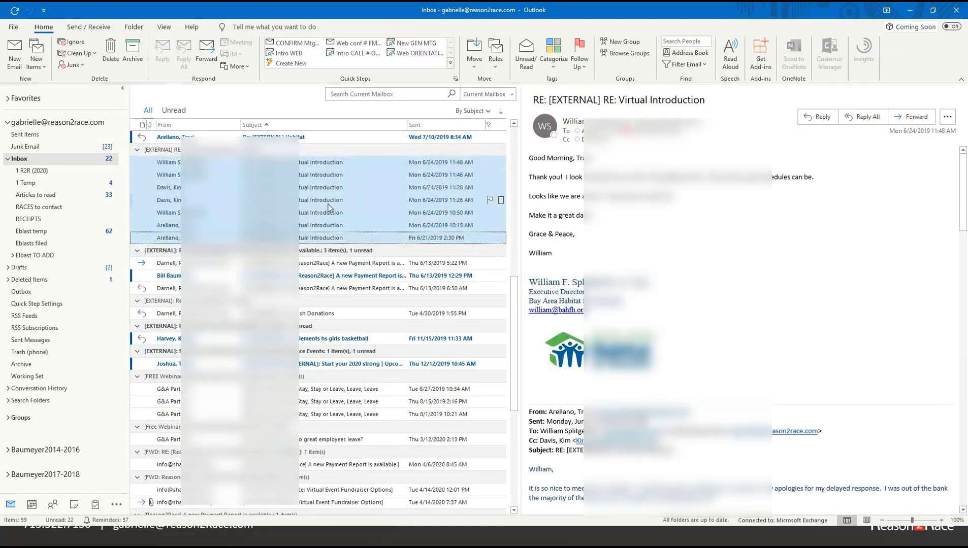
pyautogui.moveTo(328, 207); pyautogui.dragTo(71, 175)
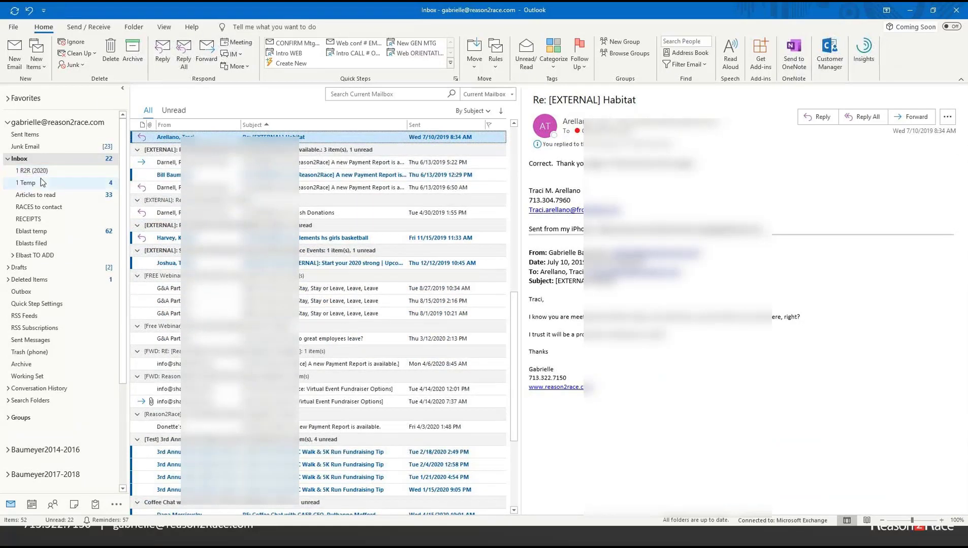
# Select the four [Test] 3rd Annual ROC Walk & 5K Run Fundraising Tip emails and move them together into 1 R2R (2020).
pyautogui.scroll(-3, 315, 355)
pyautogui.click(313, 376)
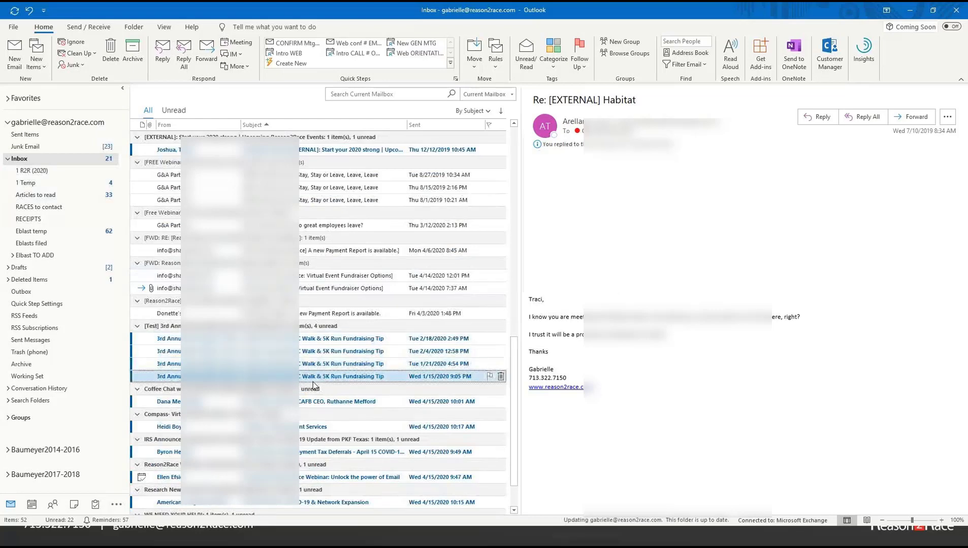
pyautogui.press('Up')
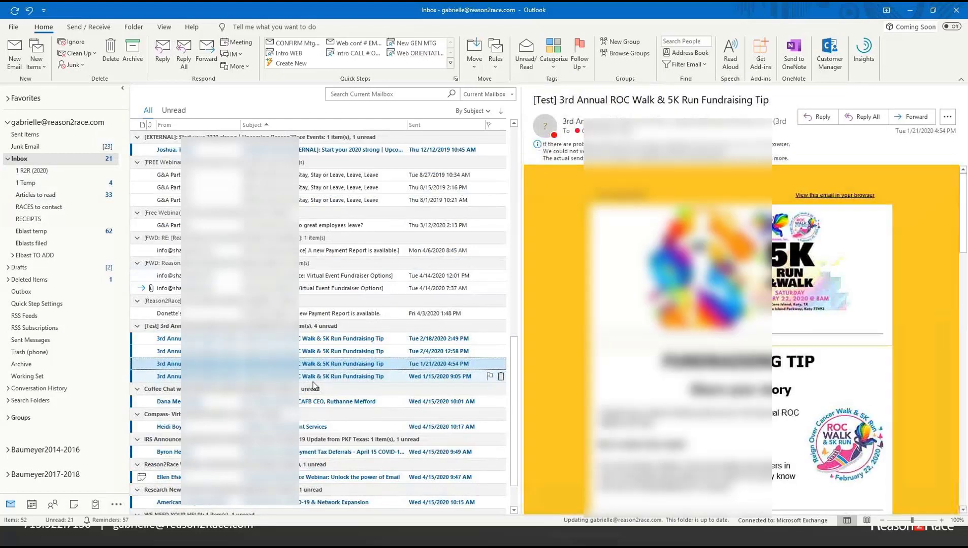
pyautogui.press('Up')
pyautogui.press('Up')
pyautogui.press('Up')
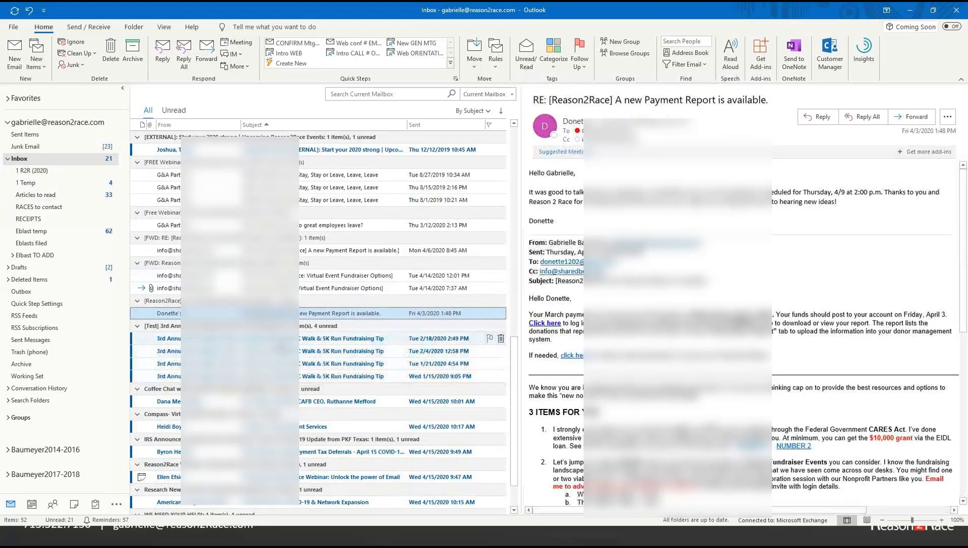
pyautogui.press('Down')
pyautogui.hotkey('shift', 'Down')
pyautogui.hotkey('shift', 'Down')
pyautogui.hotkey('shift', 'Down')
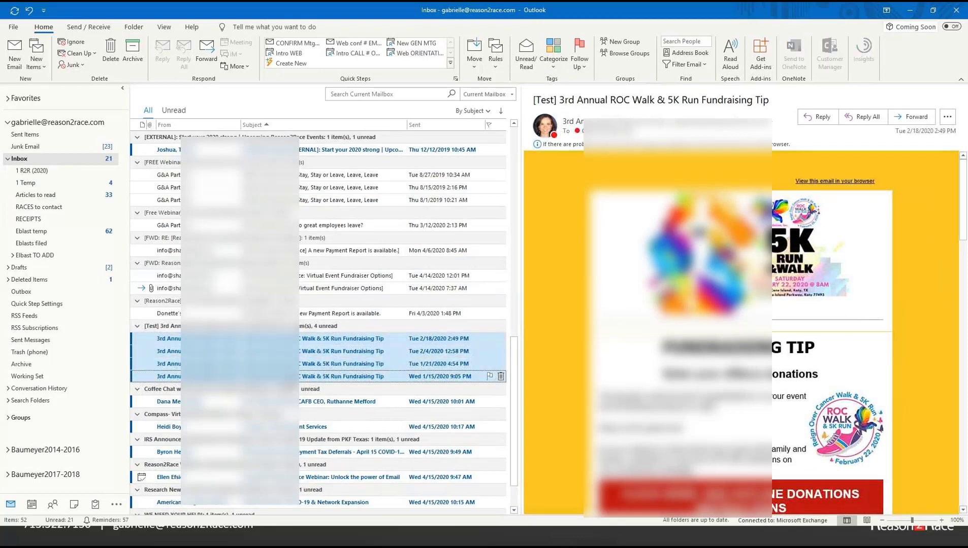
pyautogui.moveTo(294, 382); pyautogui.dragTo(41, 170)
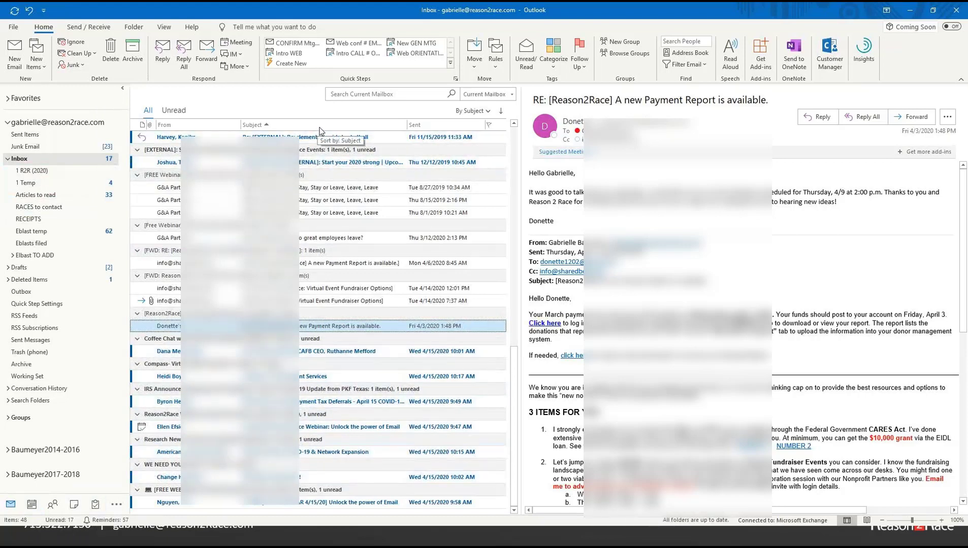
# Sort the Inbox by sender and file the four 2019 Getting there messages from the same sender in 1 R2R (2020).
pyautogui.scroll(3, 333, 234)
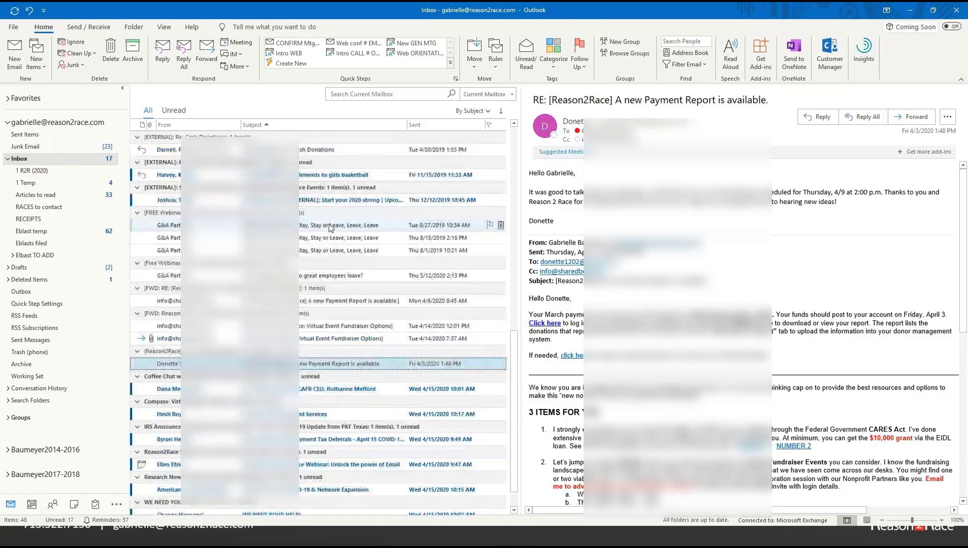
pyautogui.scroll(3, 332, 240)
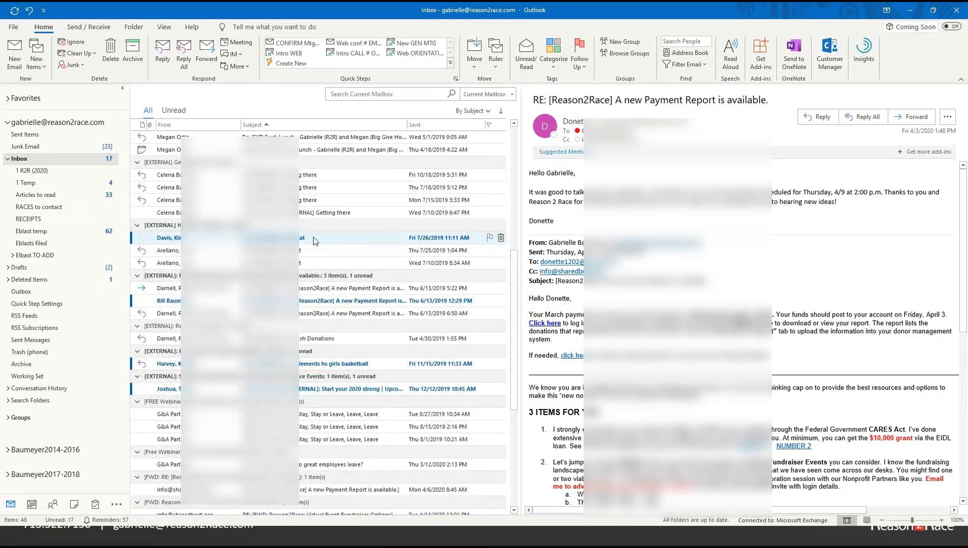
pyautogui.click(210, 126)
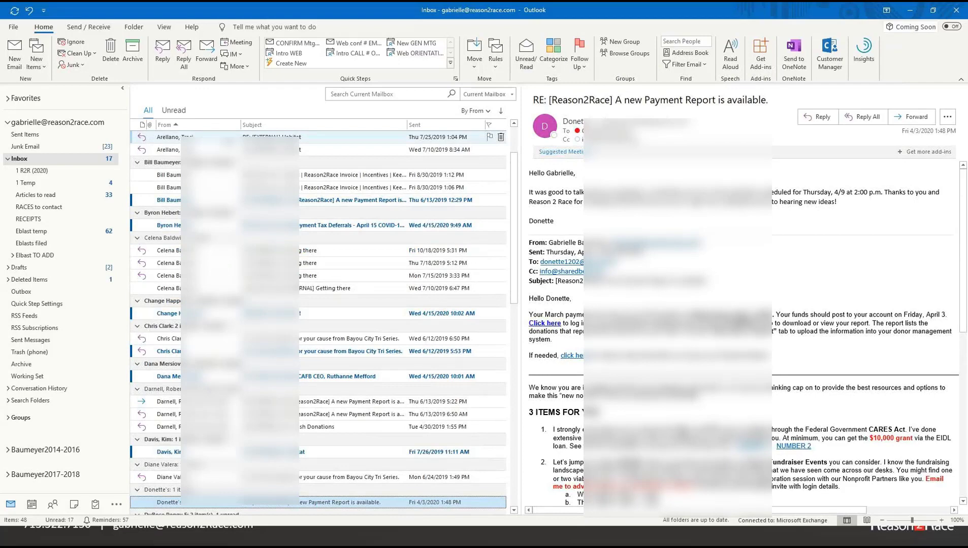
pyautogui.click(343, 288)
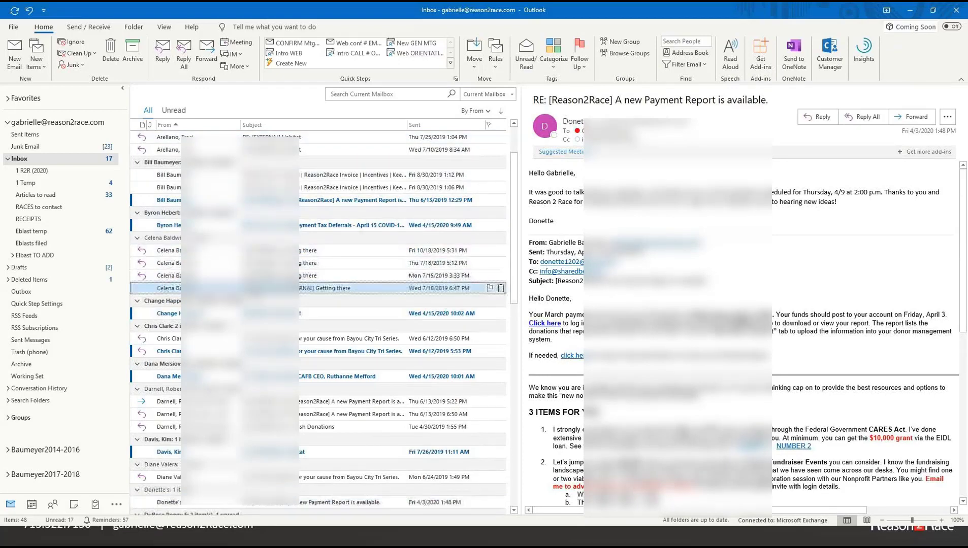
pyautogui.press('Up')
pyautogui.press('Up')
pyautogui.press('Up')
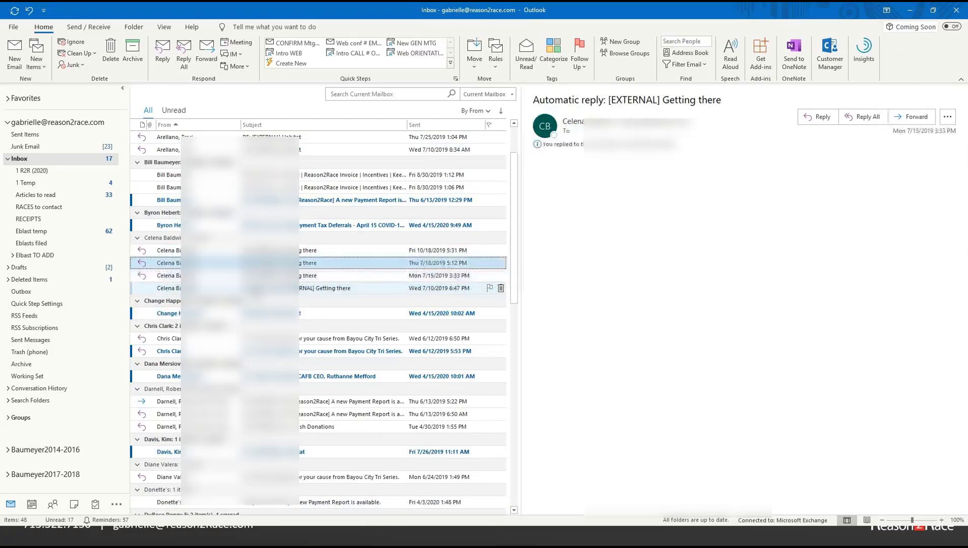
pyautogui.press('Up')
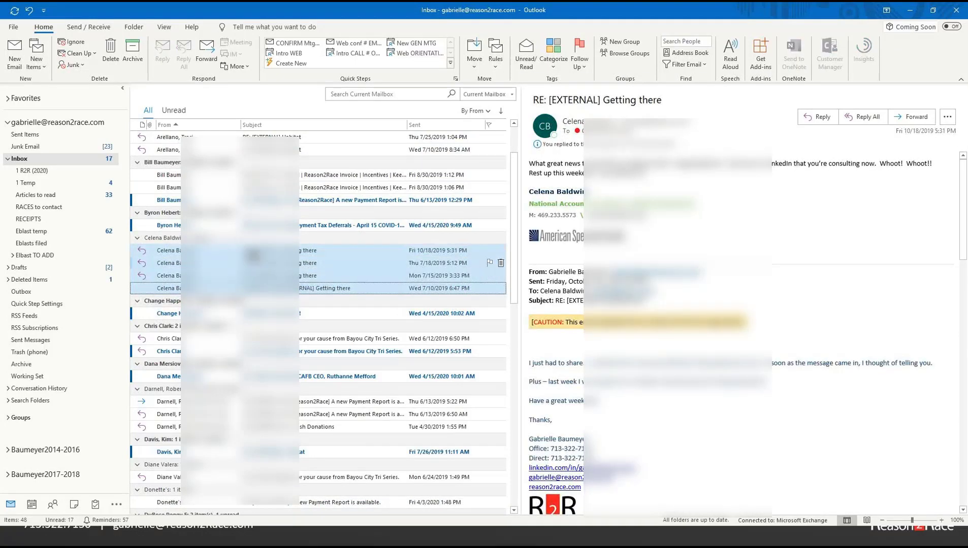
pyautogui.press('Left')
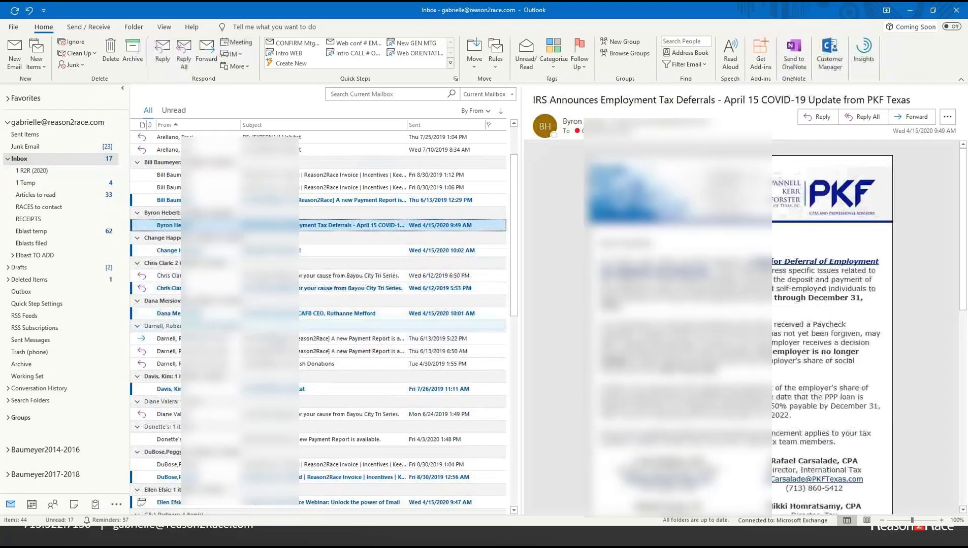
# File the same sender's two June 2019 Payment Report emails and April 2019 Donations email together in 1 R2R (2020).
pyautogui.click(229, 338)
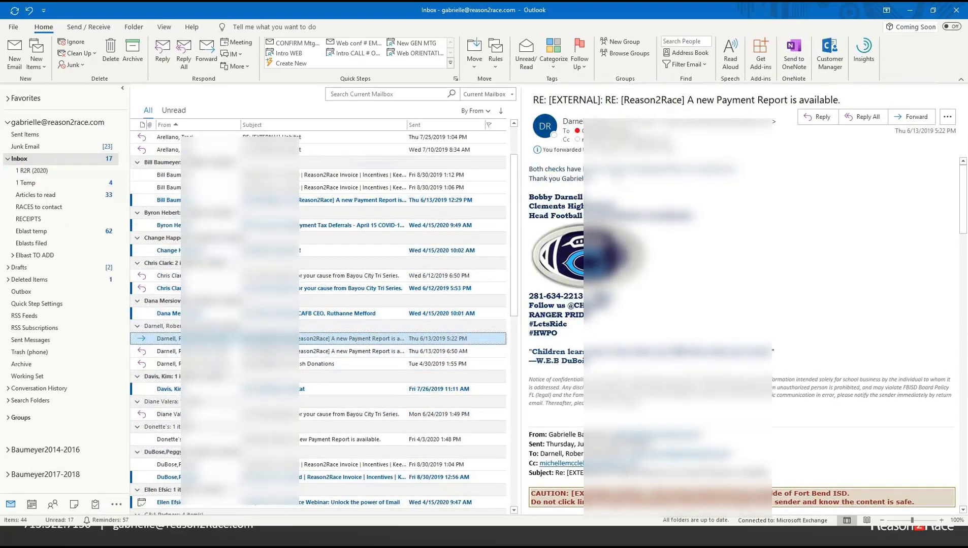
pyautogui.keyDown('shift'); pyautogui.click(365, 363); pyautogui.keyUp('shift')
pyautogui.moveTo(365, 363); pyautogui.dragTo(99, 183)
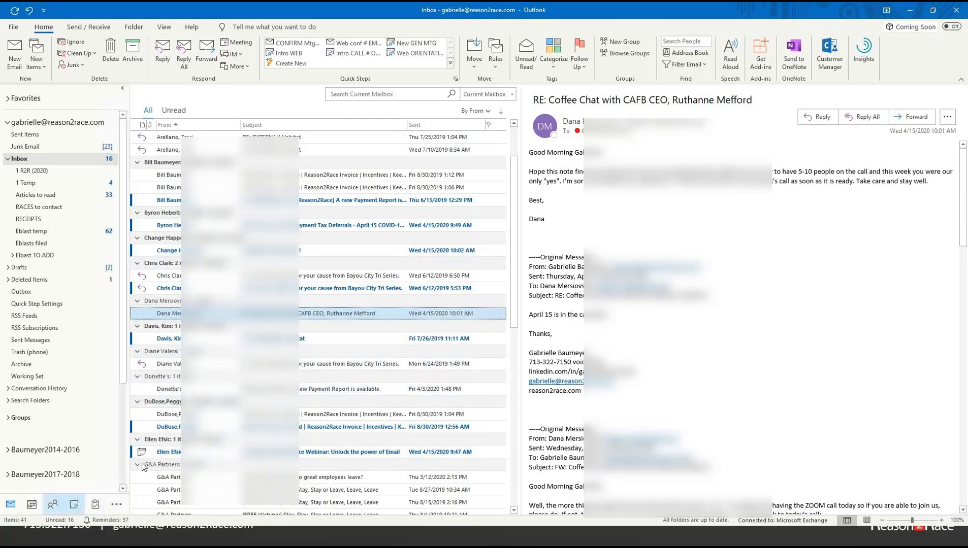
# Move the four G&A Partners webinar emails from the Inbox into 1 R2R (2020).
pyautogui.scroll(-3, 330, 452)
pyautogui.click(330, 363)
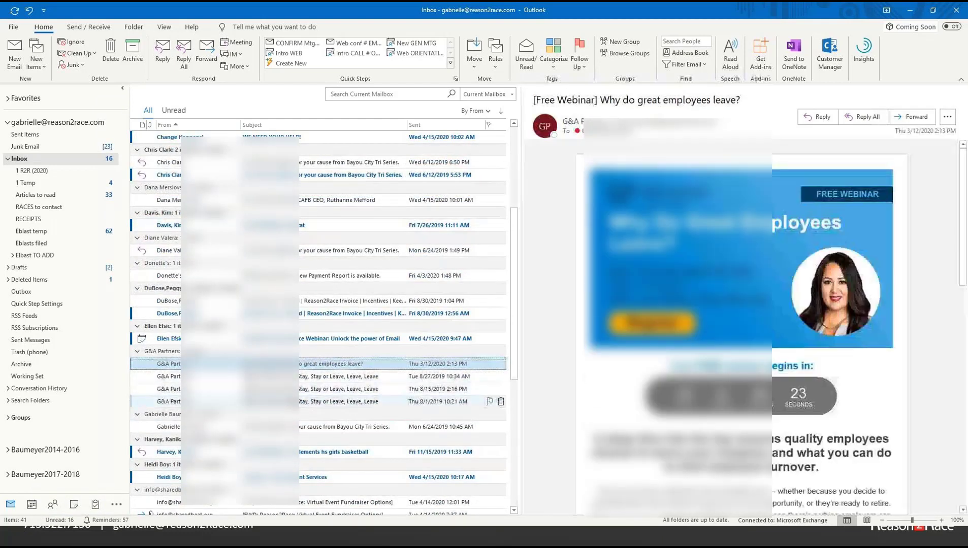
pyautogui.keyDown('shift'); pyautogui.click(330, 401); pyautogui.keyUp('shift')
pyautogui.moveTo(334, 384); pyautogui.dragTo(69, 175)
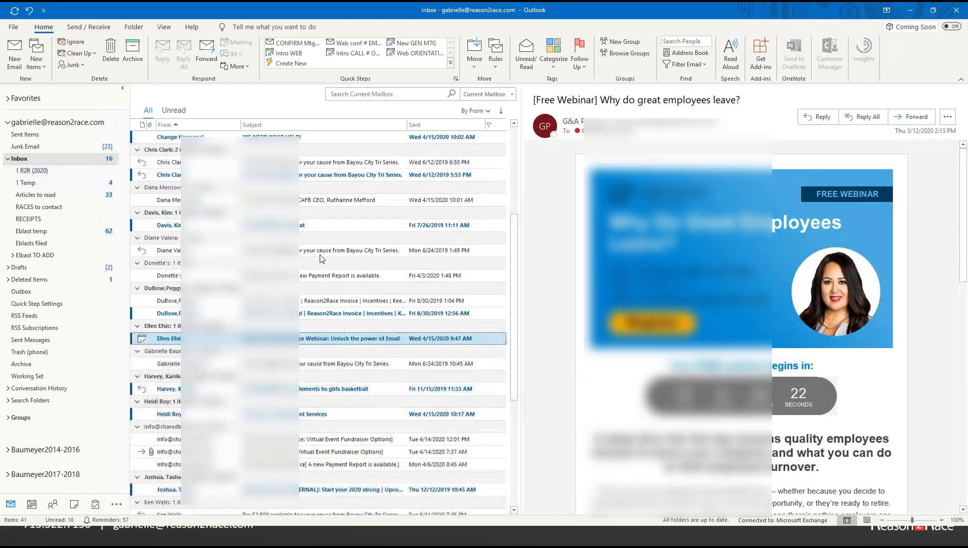
# Move the three April 2020 emails about Virtual Event Fundraiser Options and the new Payment Report from the info sender into 1 R2R (2020).
pyautogui.click(330, 439)
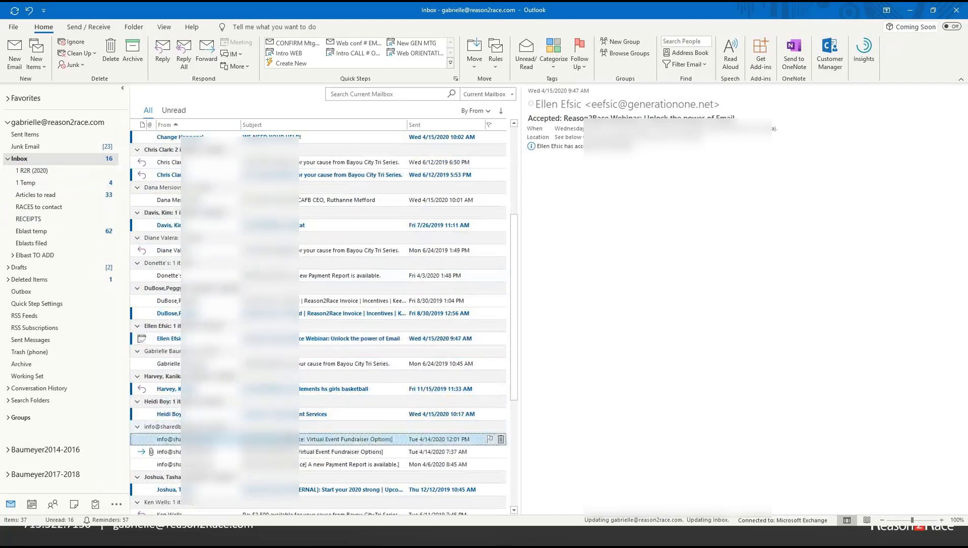
pyautogui.keyDown('shift'); pyautogui.click(330, 464); pyautogui.keyUp('shift')
pyautogui.moveTo(330, 452); pyautogui.dragTo(61, 172)
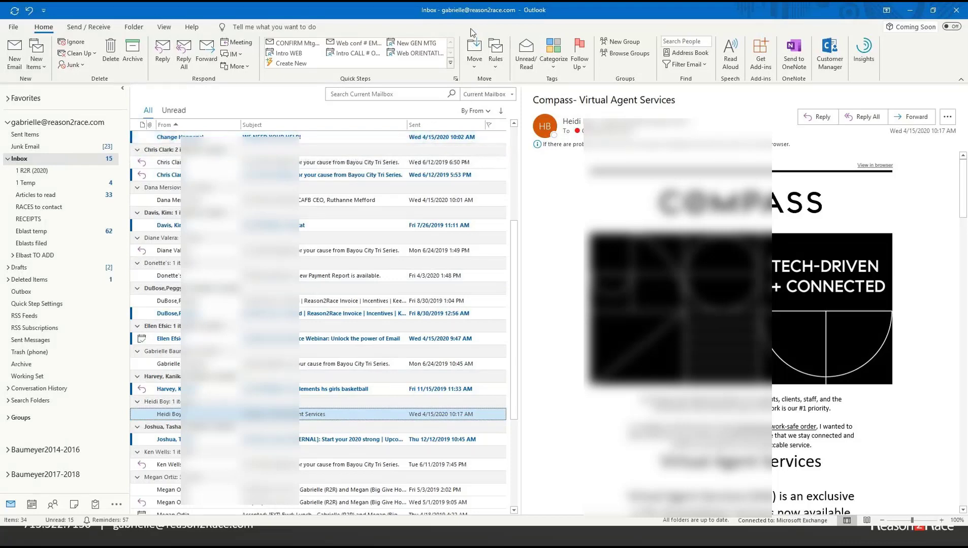
# Sort the Inbox by sent date, newest first, and switch to the Filter/Search/Grouping/Sorting slide in the presentation.
pyautogui.click(444, 127)
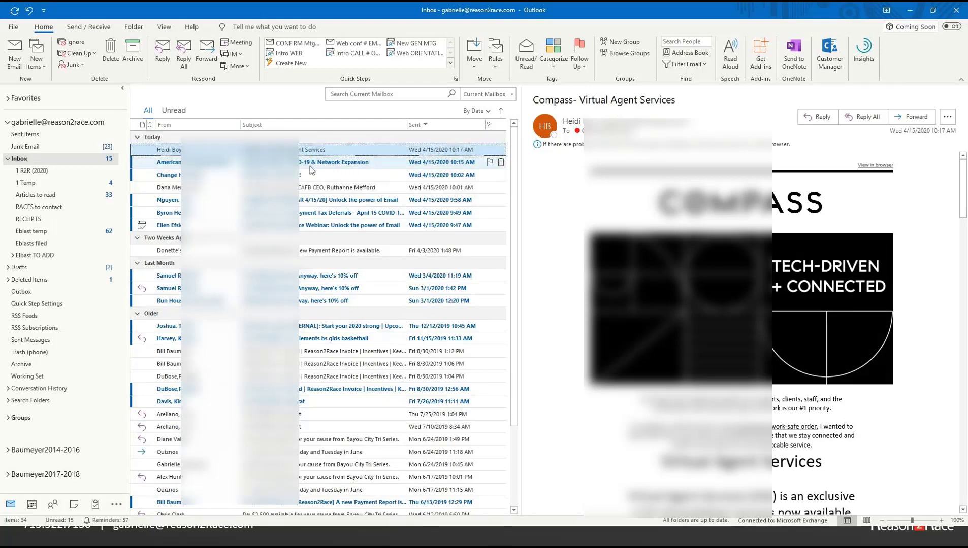
pyautogui.hotkey('alt', 'Tab')
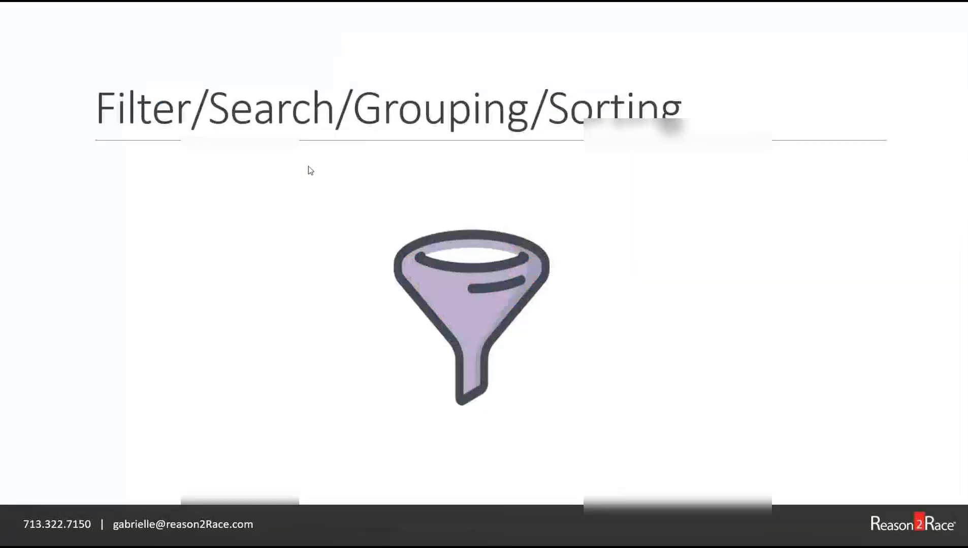
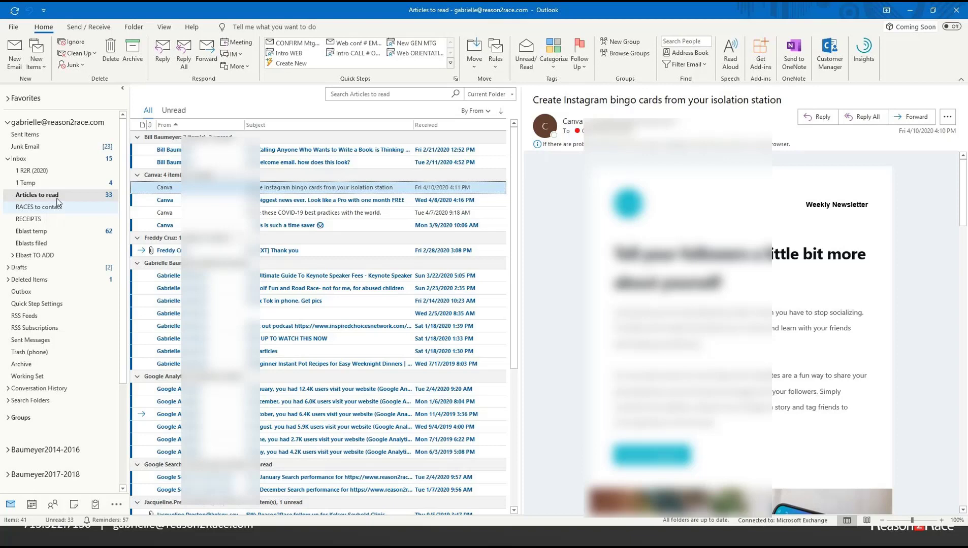
# Review the Articles to read folder in Outlook by sender group, including the December Search performance email from Google.
pyautogui.click(58, 198)
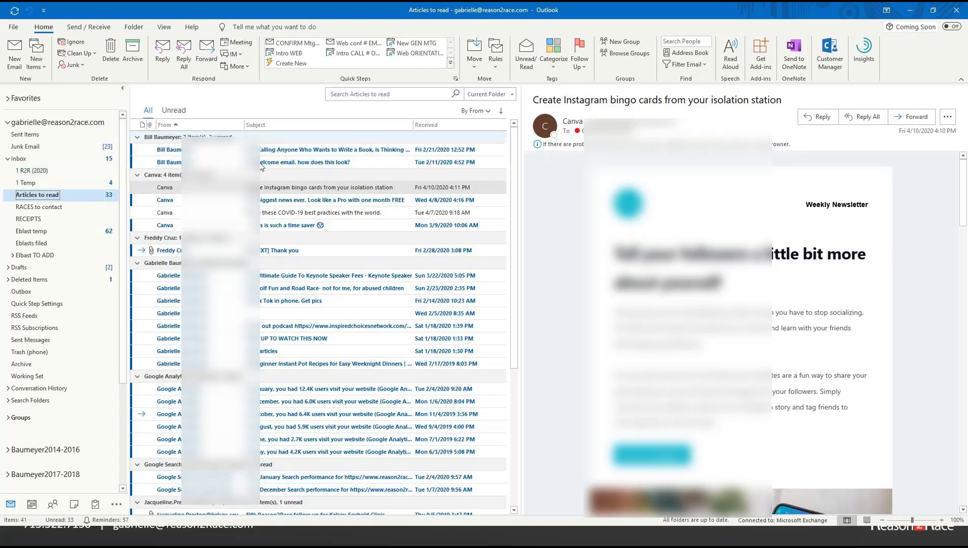
pyautogui.scroll(-6, 206, 289)
pyautogui.click(325, 301)
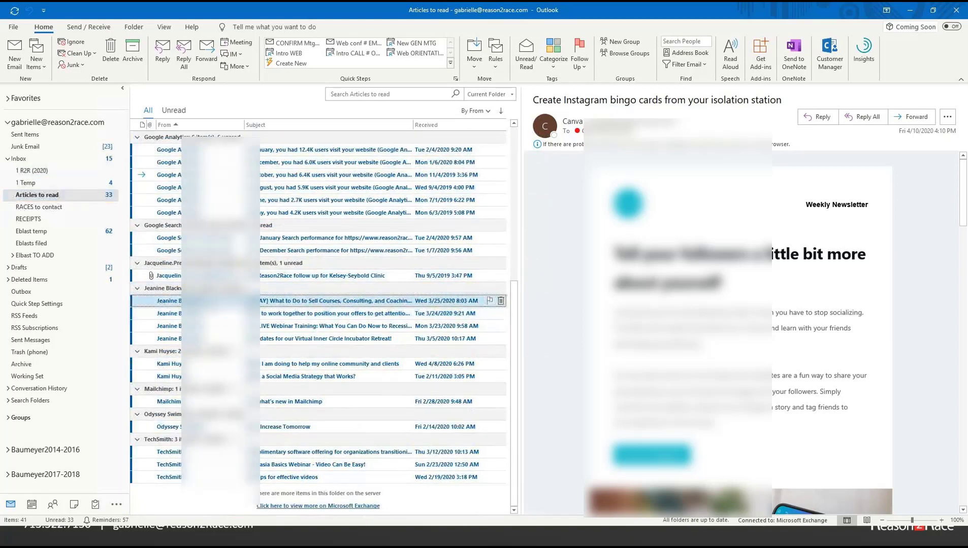
pyautogui.click(325, 338)
pyautogui.click(355, 251)
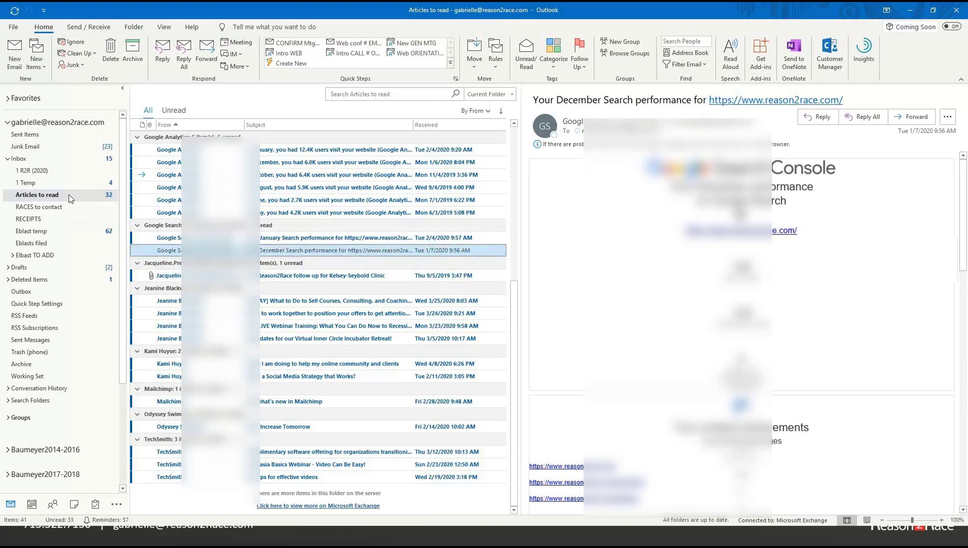
# Return to the Inbox and add the Categories column after Sent in its view settings.
pyautogui.click(56, 160)
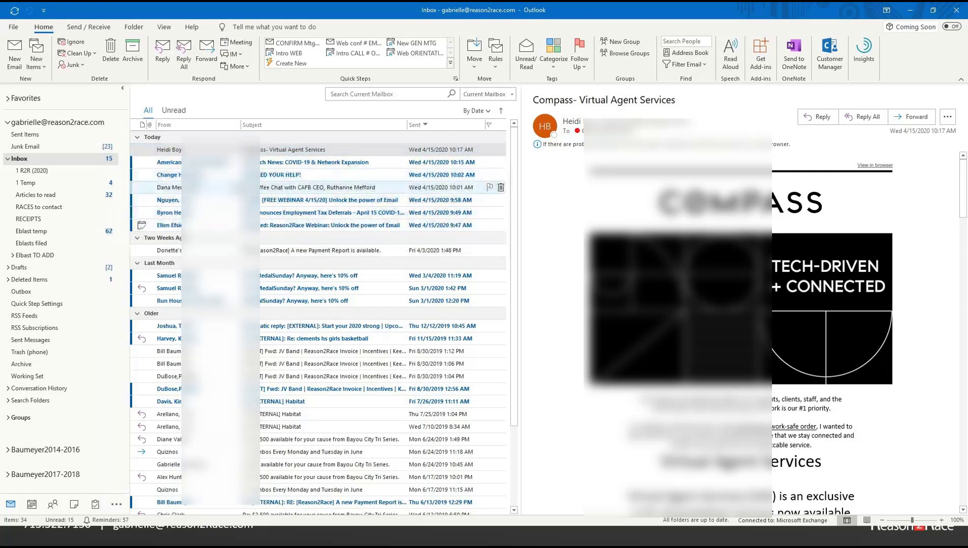
pyautogui.rightClick(284, 129)
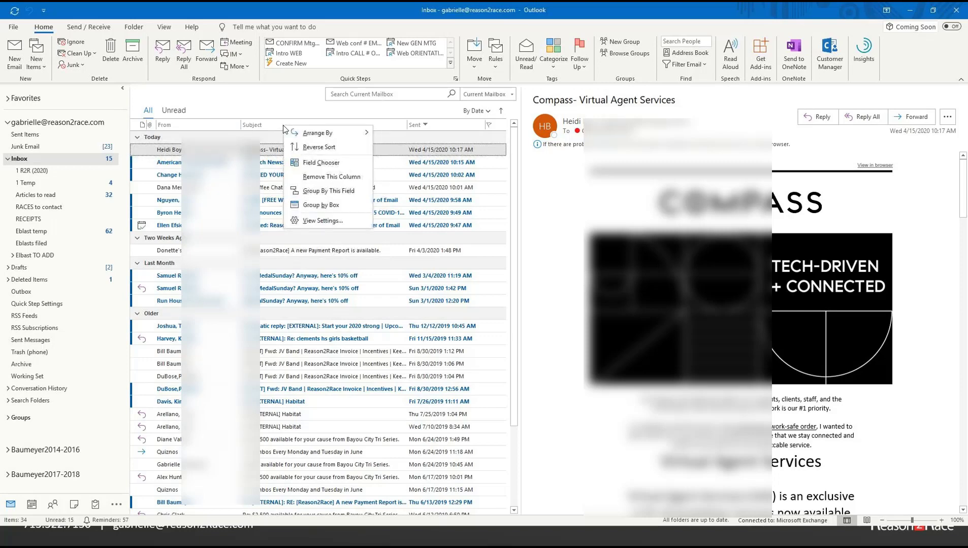
pyautogui.click(335, 222)
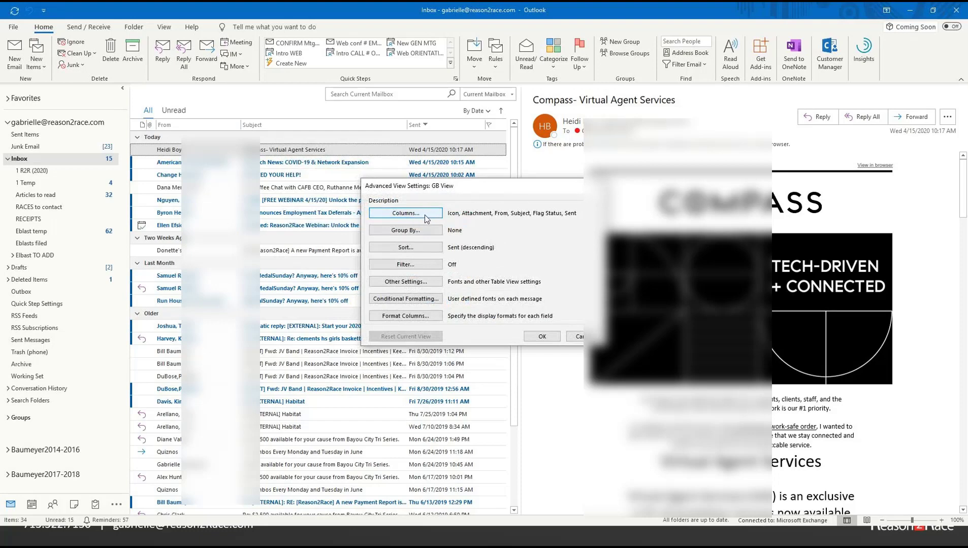
pyautogui.click(425, 215)
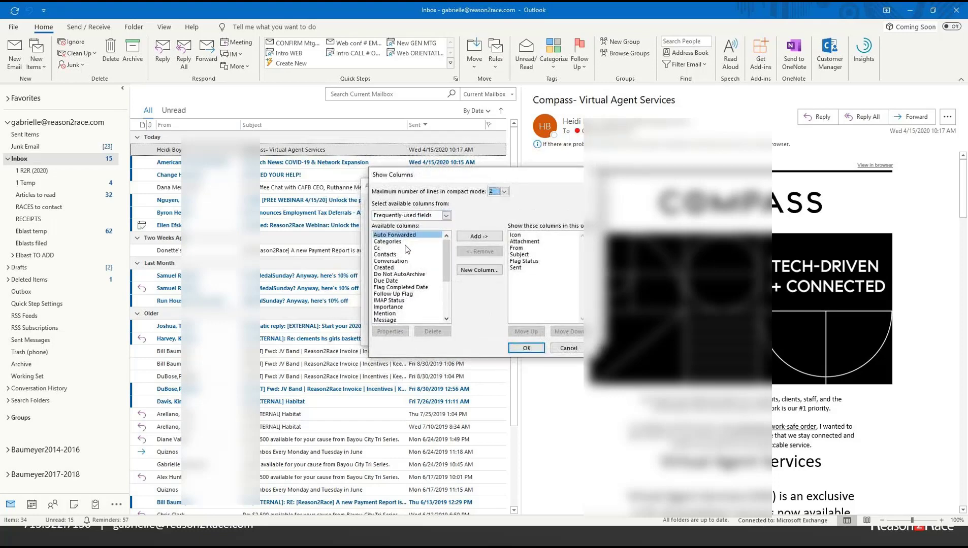
pyautogui.scroll(-2, 402, 284)
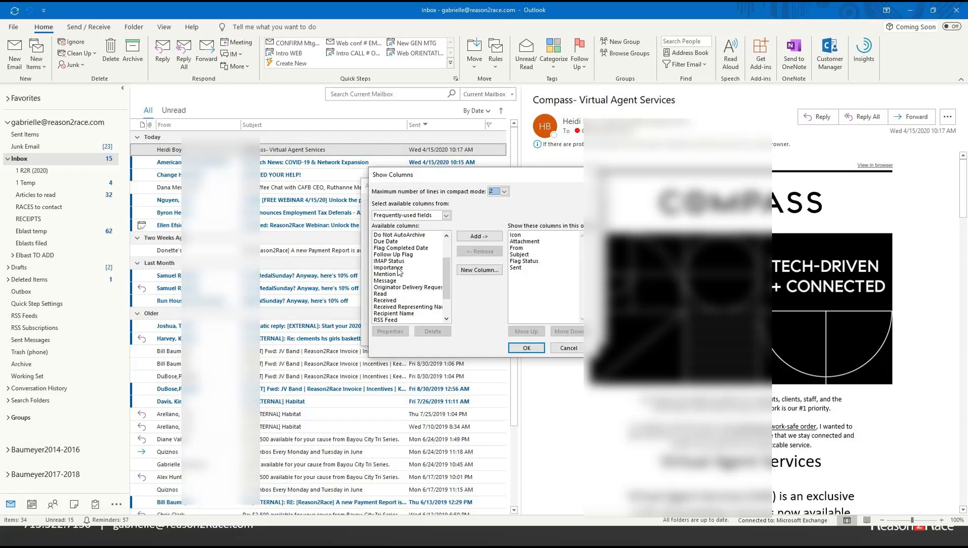
pyautogui.scroll(2, 446, 277)
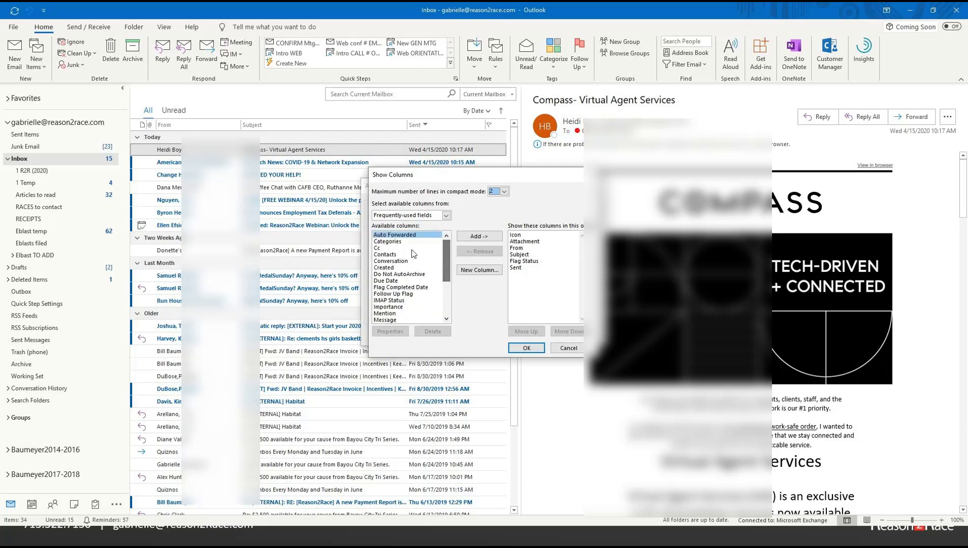
pyautogui.click(391, 242)
pyautogui.click(478, 237)
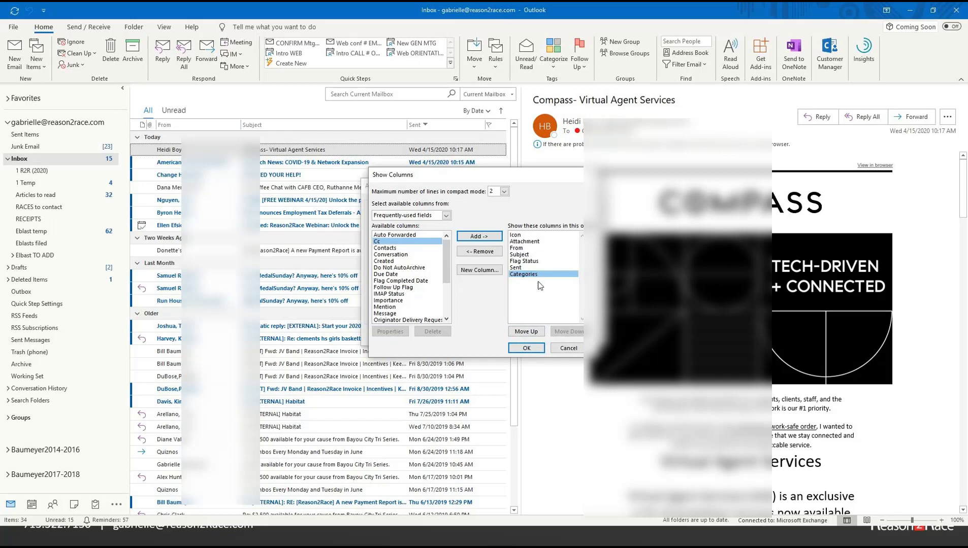
pyautogui.click(526, 348)
pyautogui.click(541, 339)
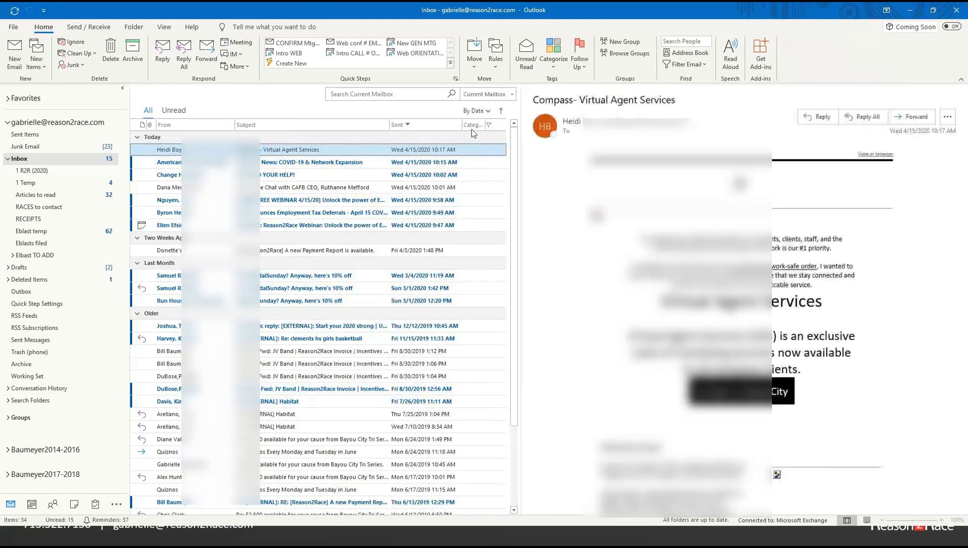
# Widen the Categories column in the Inbox message list and remove that column from the view.
pyautogui.moveTo(461, 124); pyautogui.dragTo(440, 125)
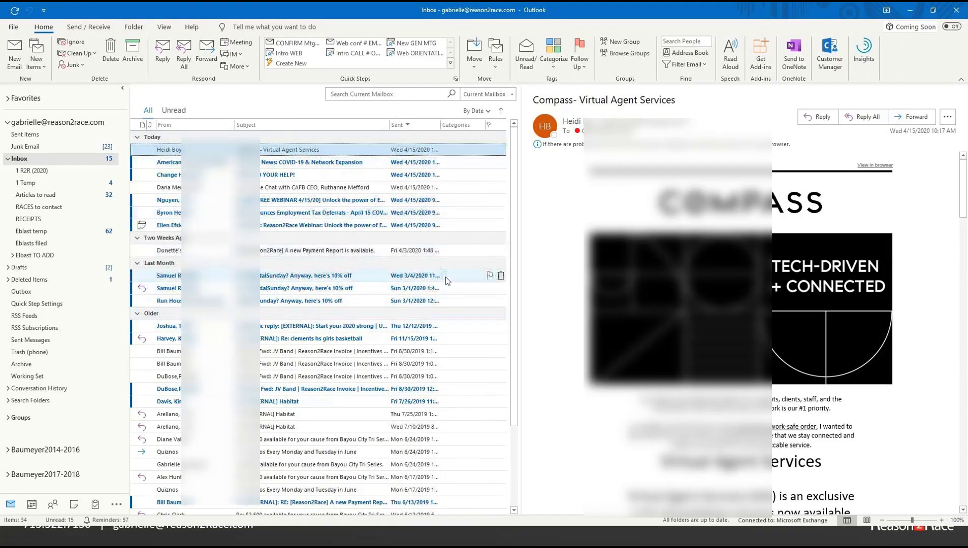
pyautogui.rightClick(458, 130)
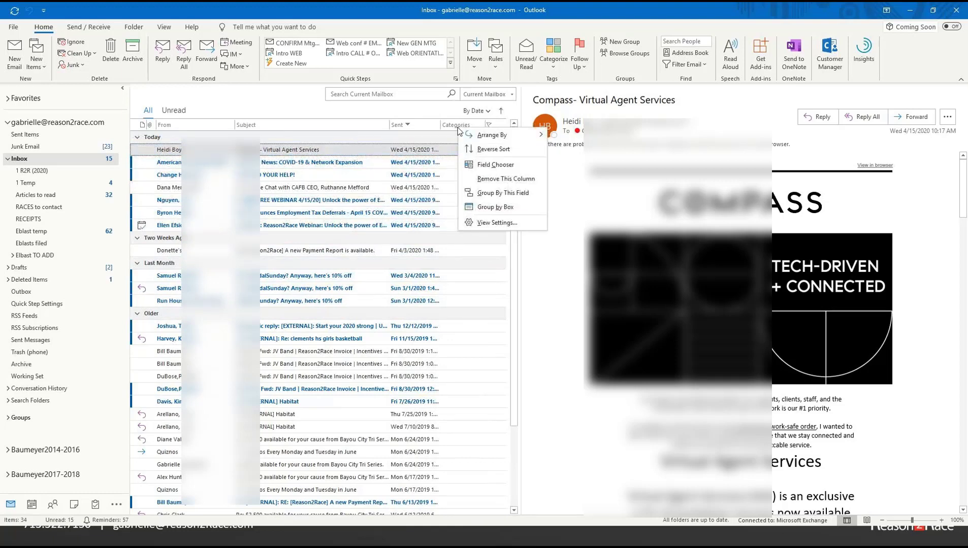
pyautogui.click(506, 178)
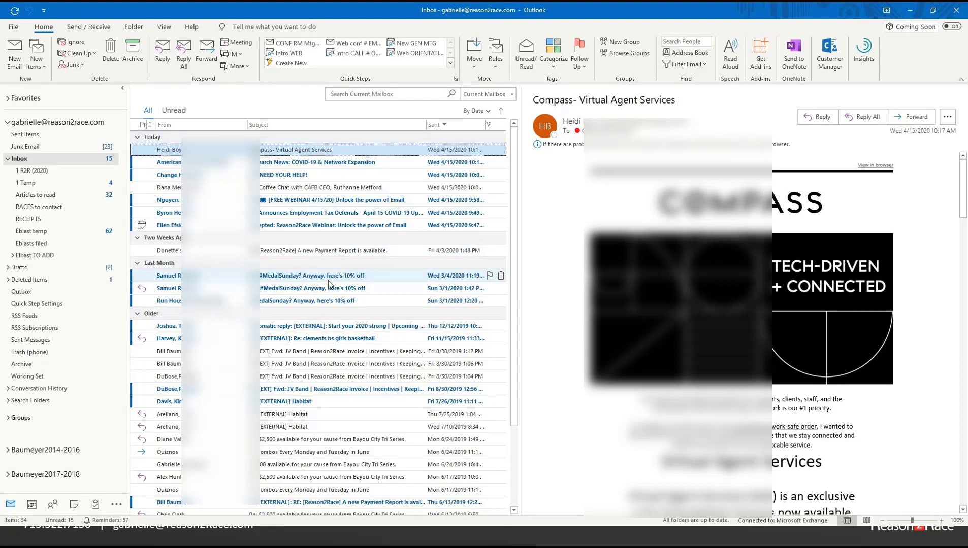
# Search the 1 R2R (2020) folder for "canva" and view the email "The easiest way to stick to your new year goals?".
pyautogui.click(40, 171)
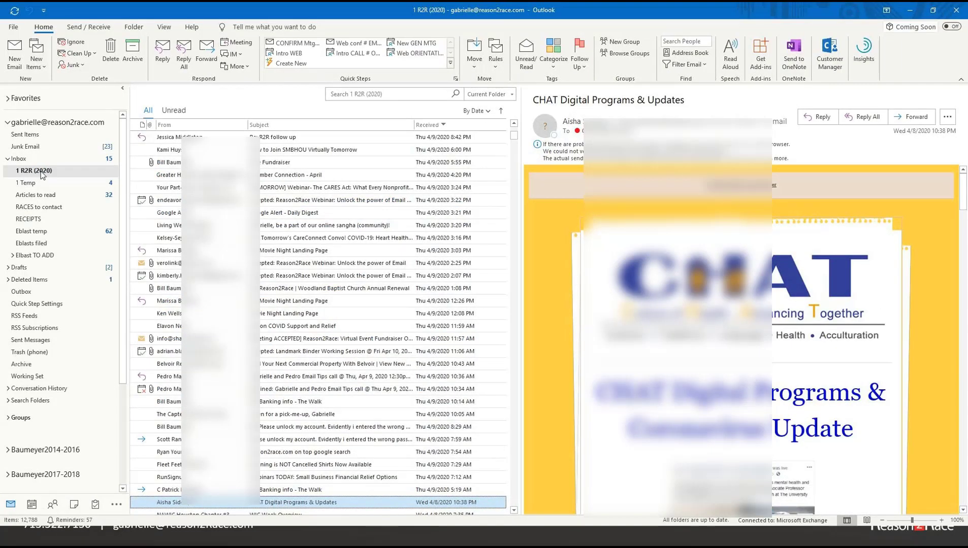
pyautogui.click(355, 93)
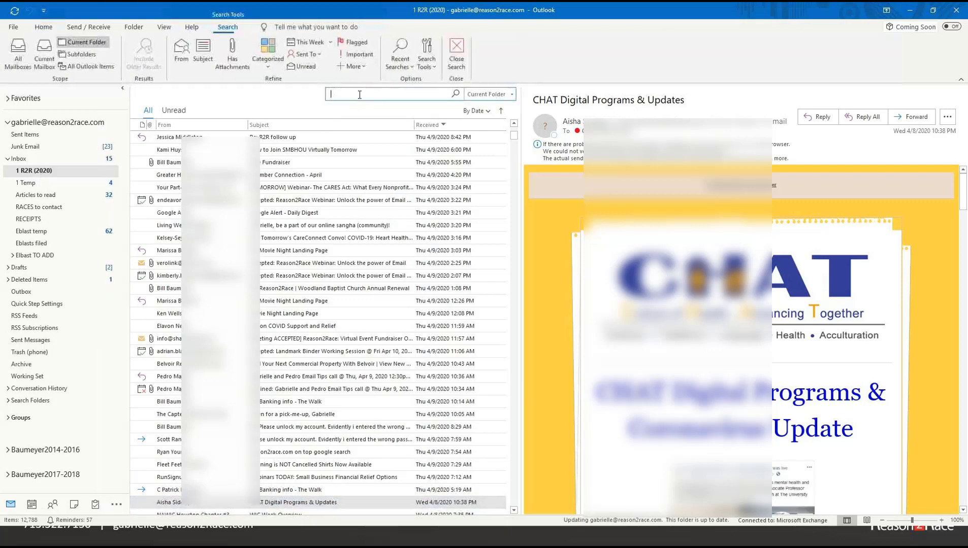
pyautogui.write('canva')
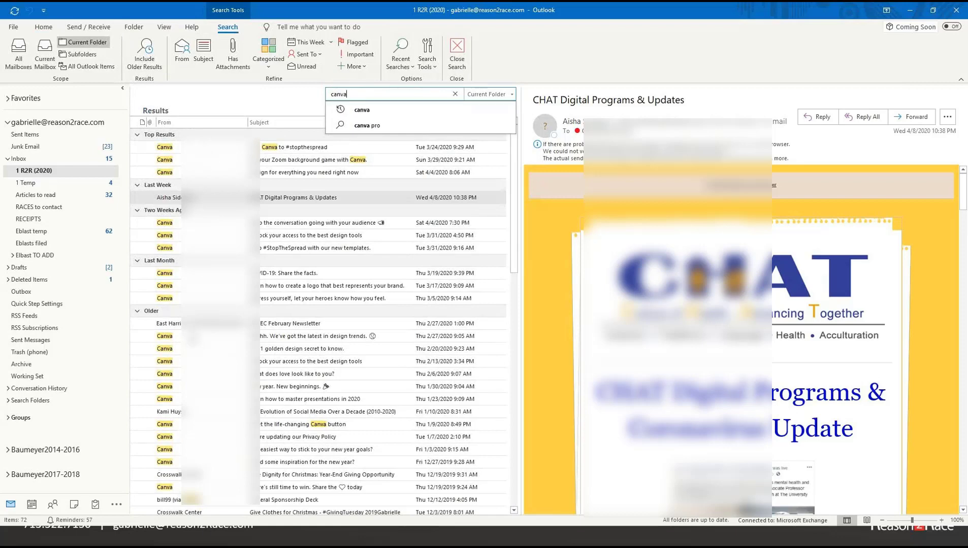
pyautogui.scroll(-3, 227, 374)
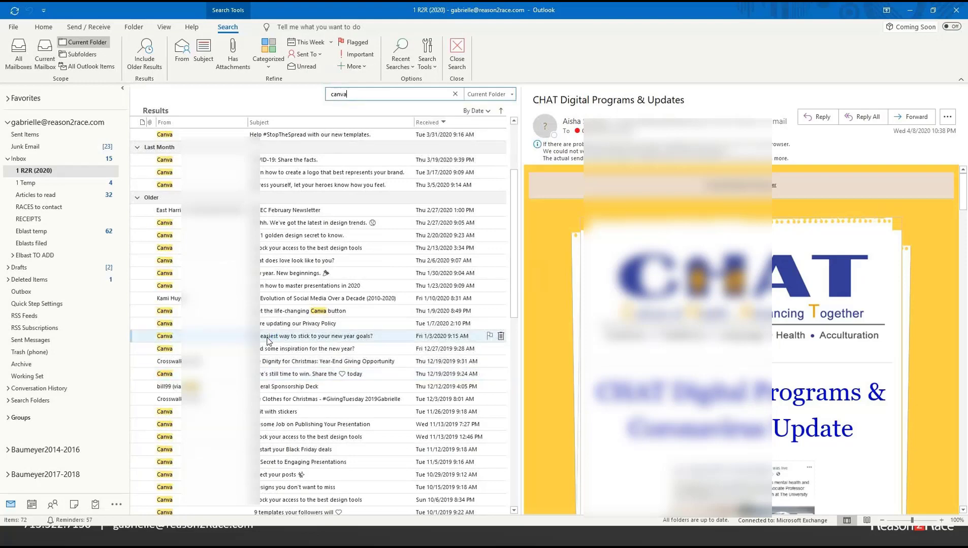
pyautogui.click(410, 341)
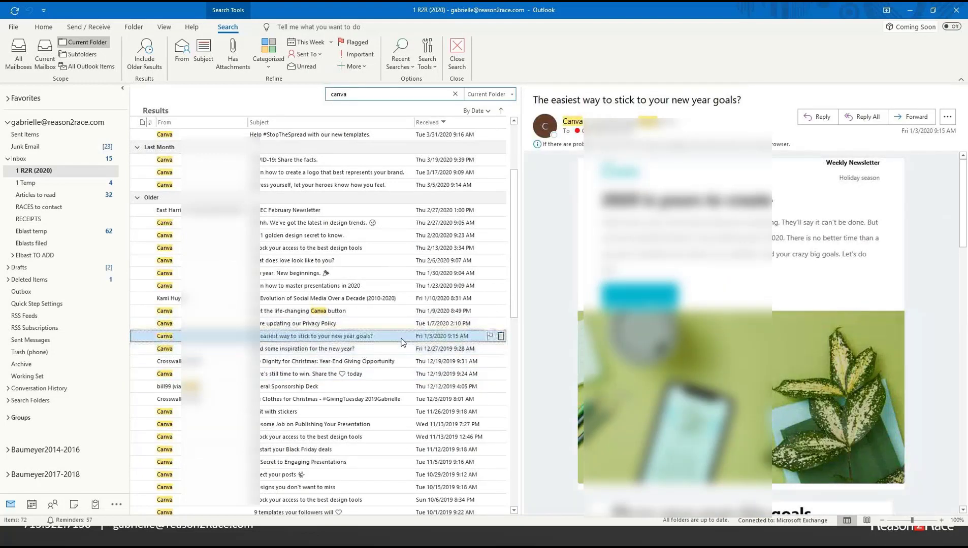
pyautogui.scroll(-3, 360, 315)
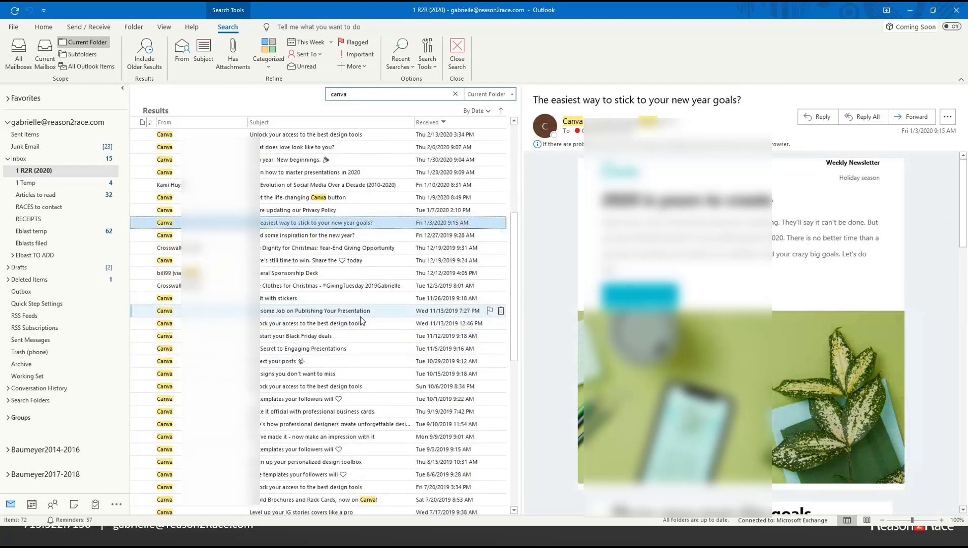
pyautogui.scroll(6, 361, 319)
# Search the 1 R2R (2020) folder for "movie" and view the "Re: Movie night!" email from 4/2/2020.
pyautogui.click(362, 96)
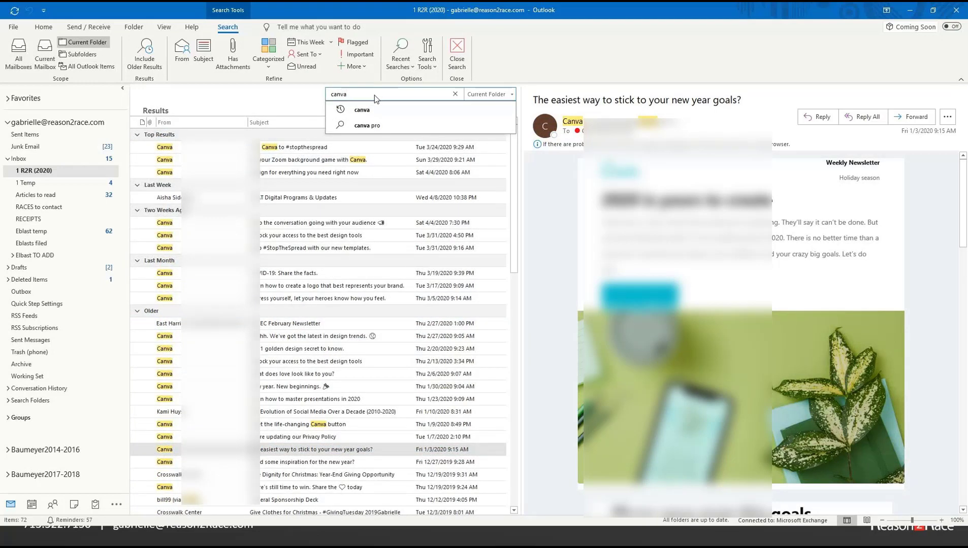
pyautogui.moveTo(374, 96); pyautogui.dragTo(320, 98)
pyautogui.write('movie')
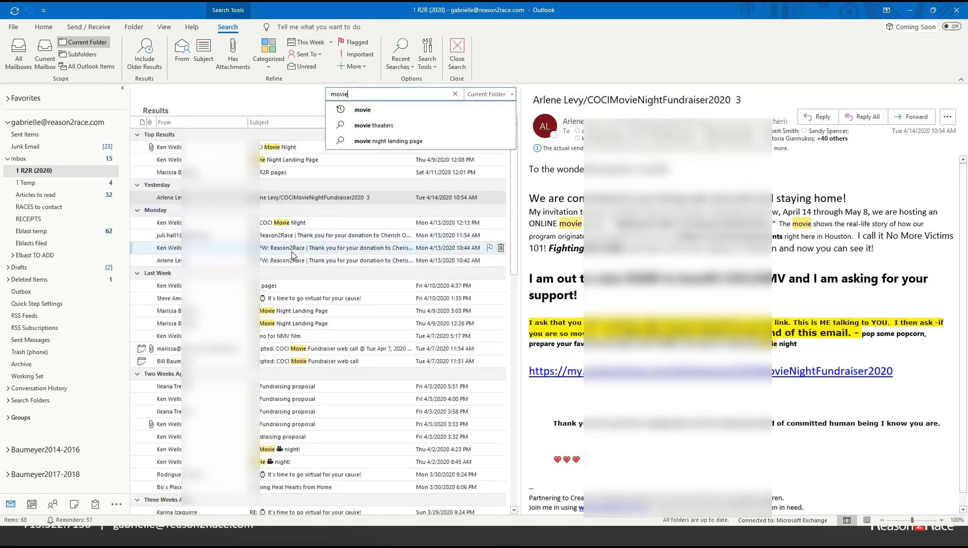
pyautogui.scroll(-3, 292, 285)
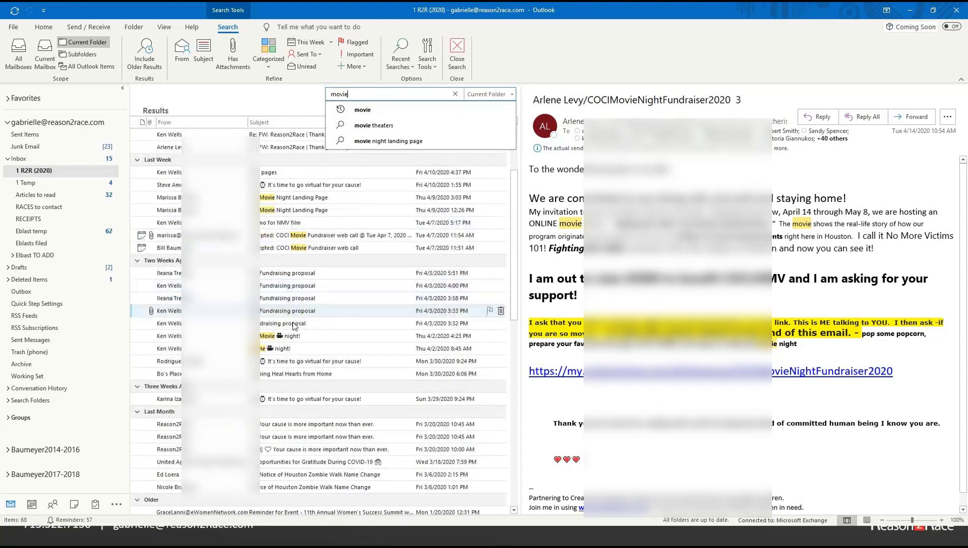
pyautogui.click(289, 338)
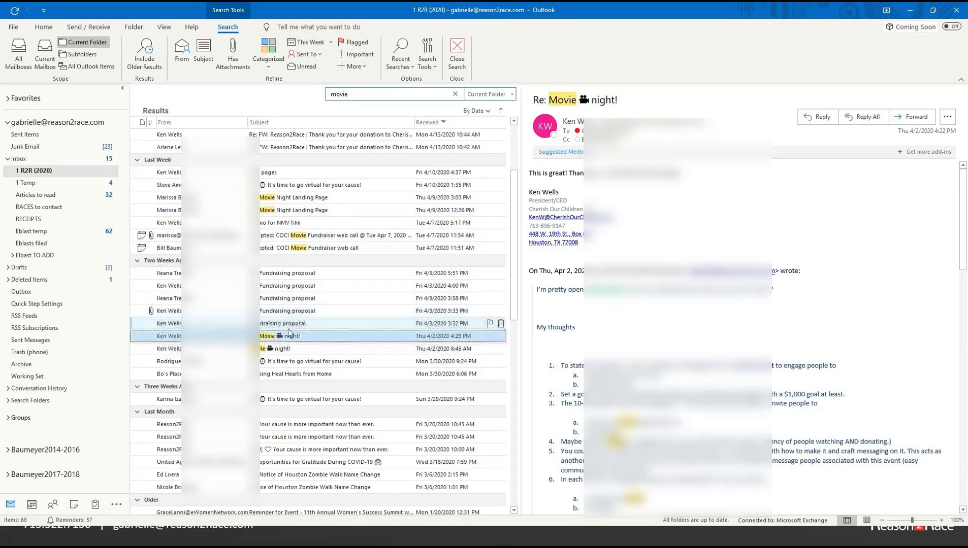
pyautogui.scroll(-2, 292, 328)
pyautogui.scroll(5, 287, 338)
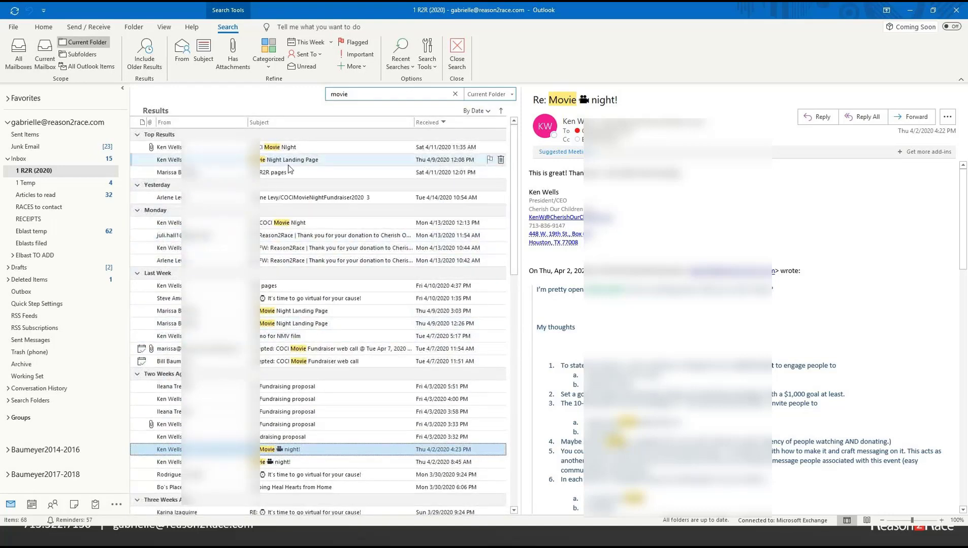
# Sort the movie search results by subject and look through the emails in the Movie Night Landing Page group.
pyautogui.click(299, 124)
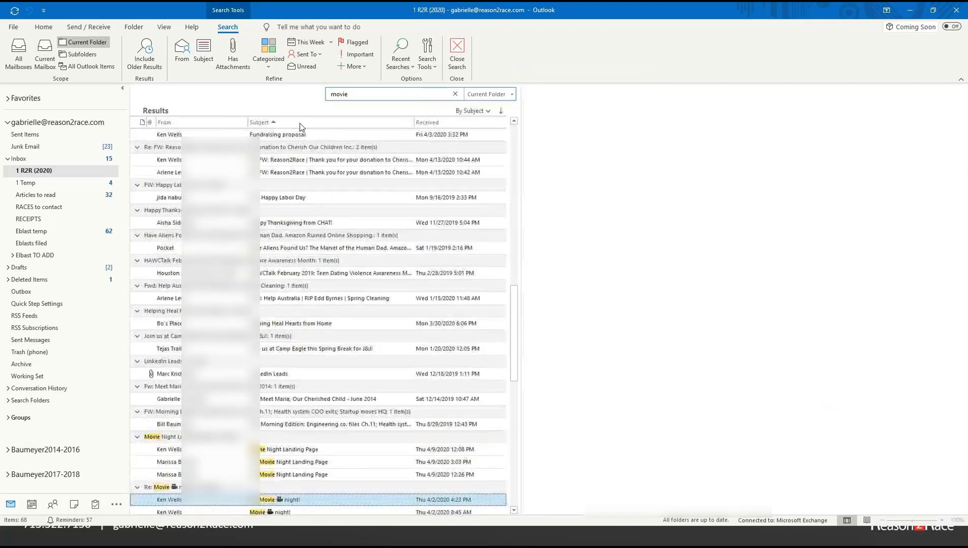
pyautogui.scroll(-2, 312, 218)
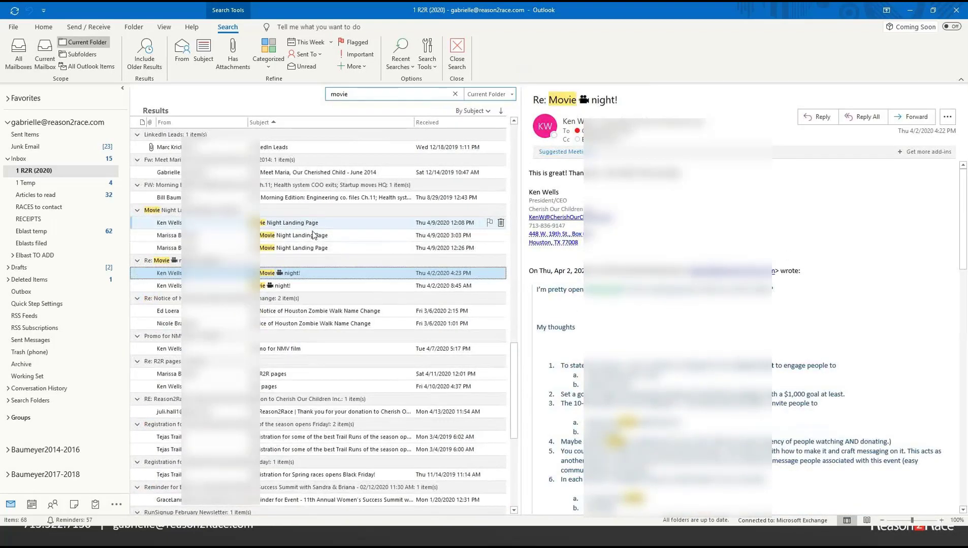
pyautogui.click(303, 248)
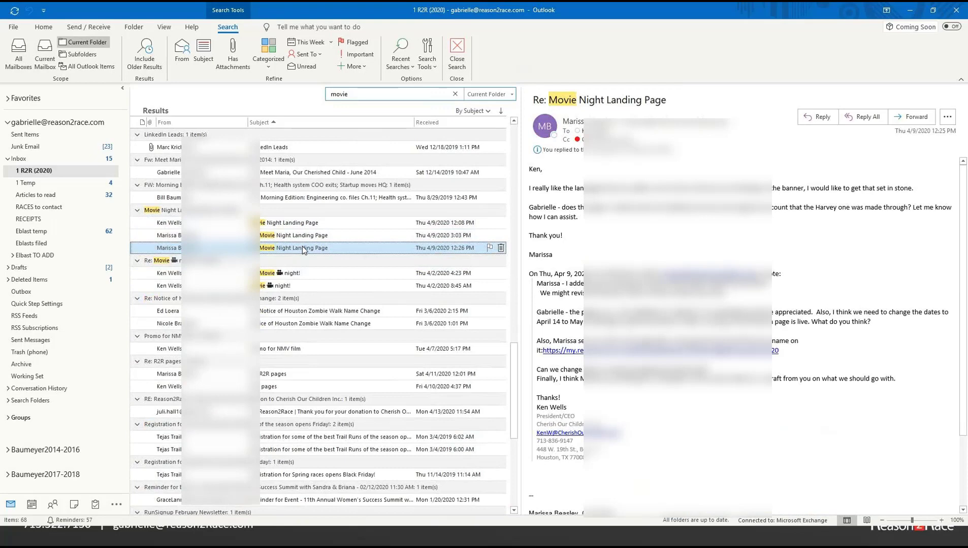
pyautogui.press('Up')
pyautogui.press('Up')
pyautogui.press('Down')
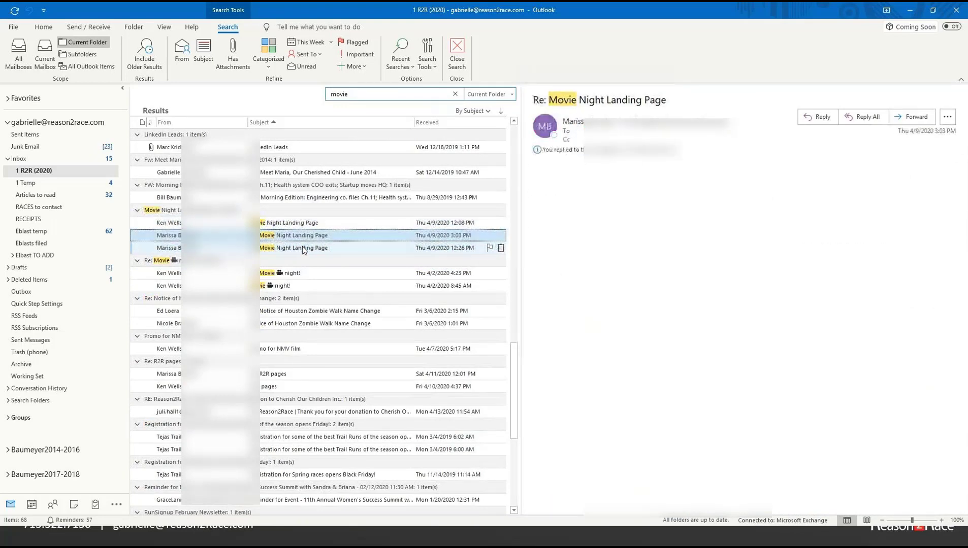
pyautogui.press('Down')
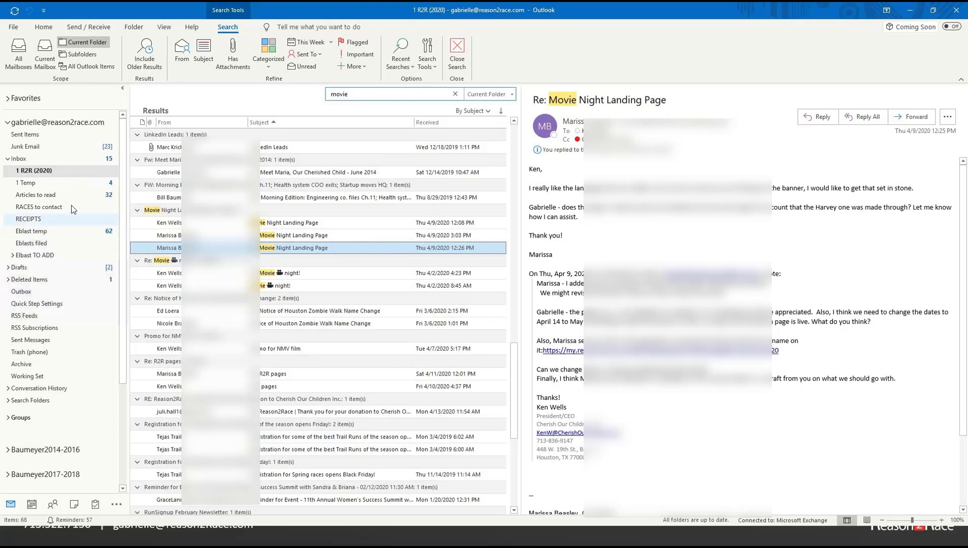
# Return to the Inbox and switch from Outlook to the PowerPoint slide show.
pyautogui.click(45, 167)
pyautogui.click(44, 161)
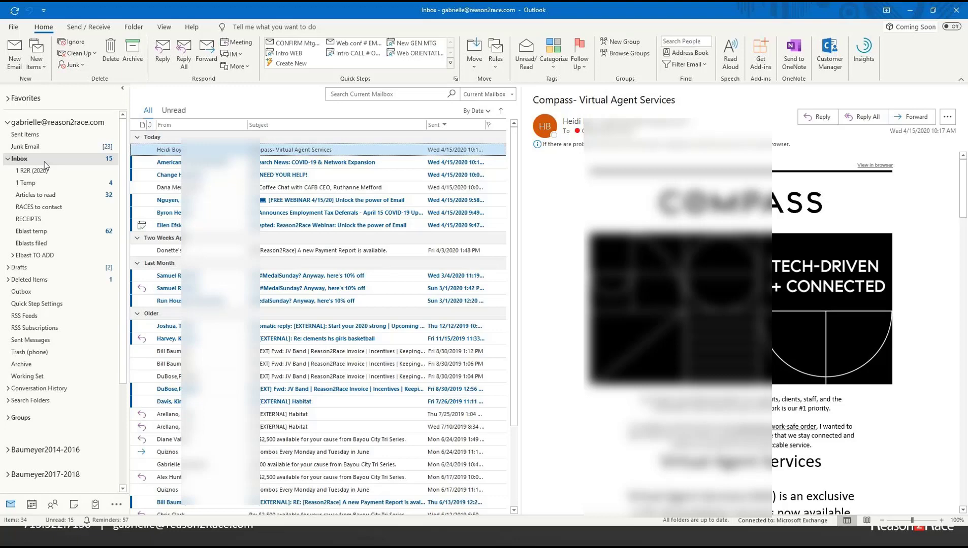
pyautogui.hotkey('alt', 'Tab')
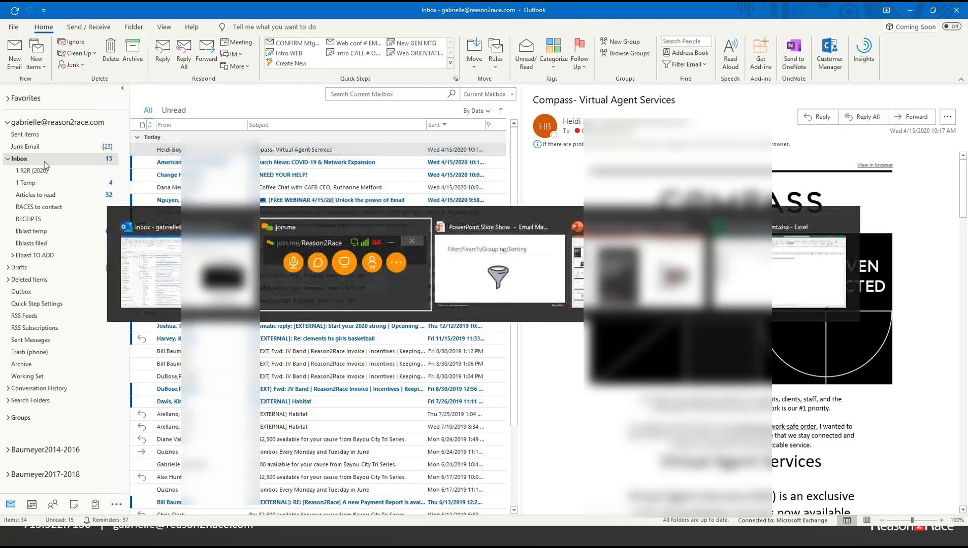
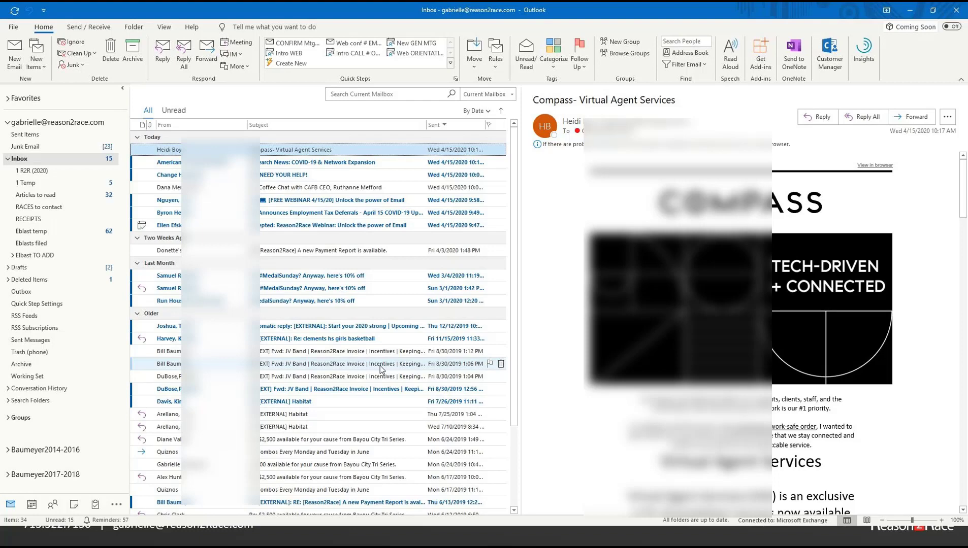
pyautogui.hotkey('ctrl', 'n')
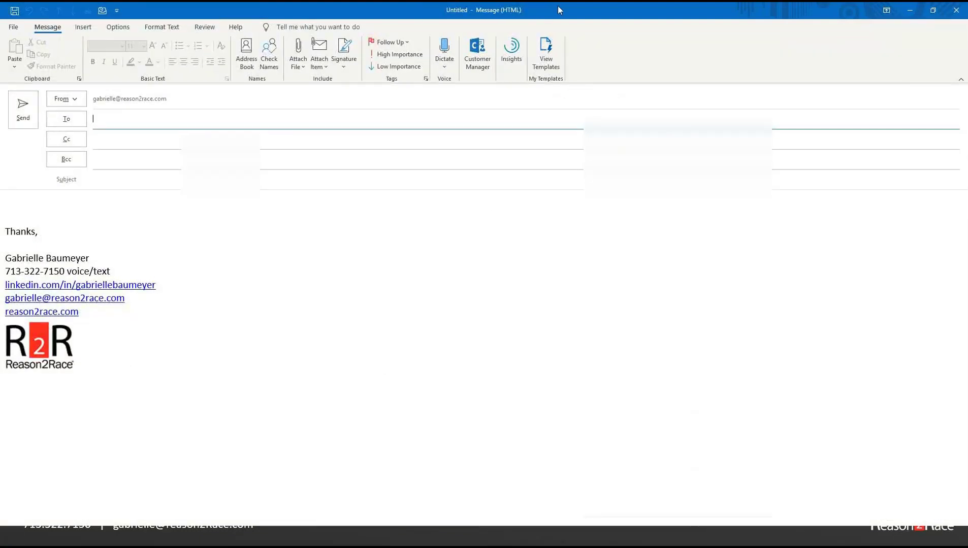
pyautogui.moveTo(557, 5); pyautogui.dragTo(489, 61)
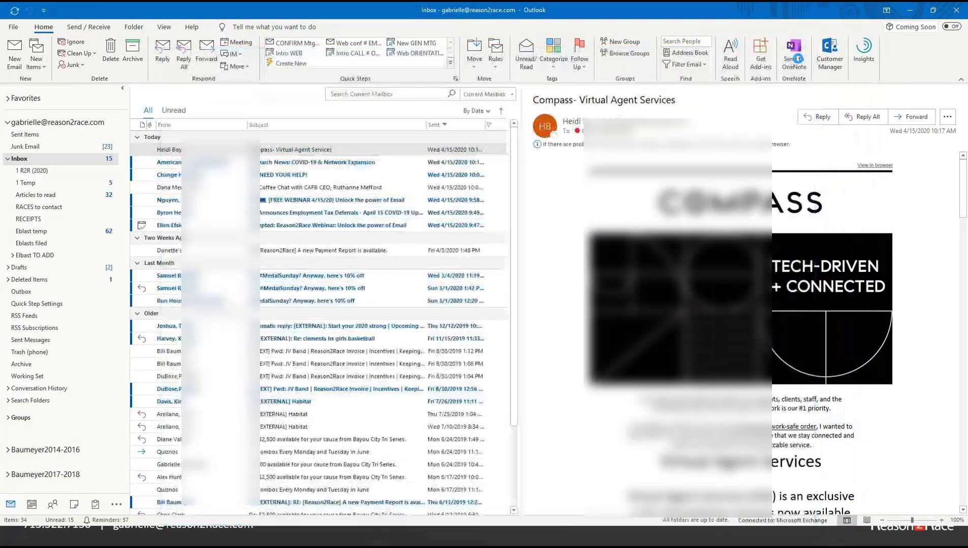
pyautogui.click(802, 59)
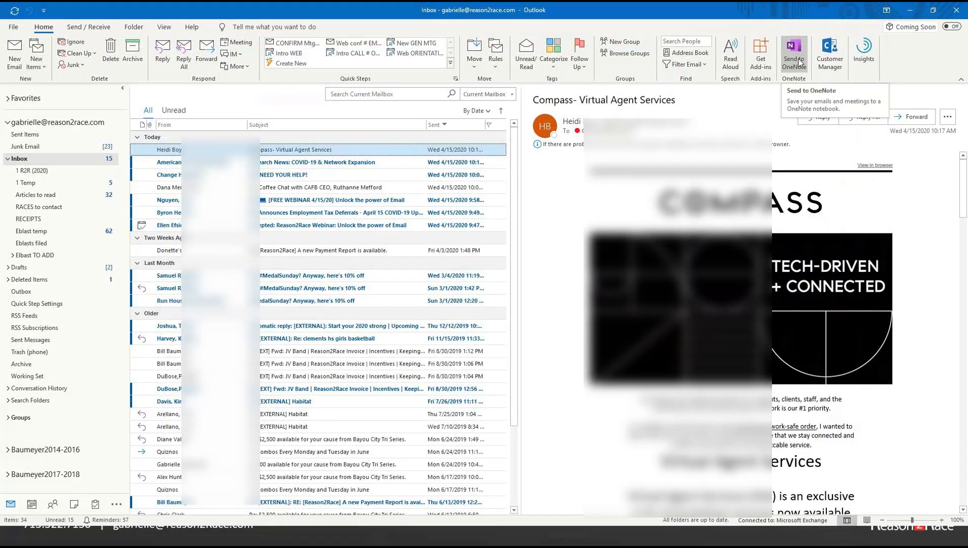
pyautogui.hotkey('ctrl', 'n')
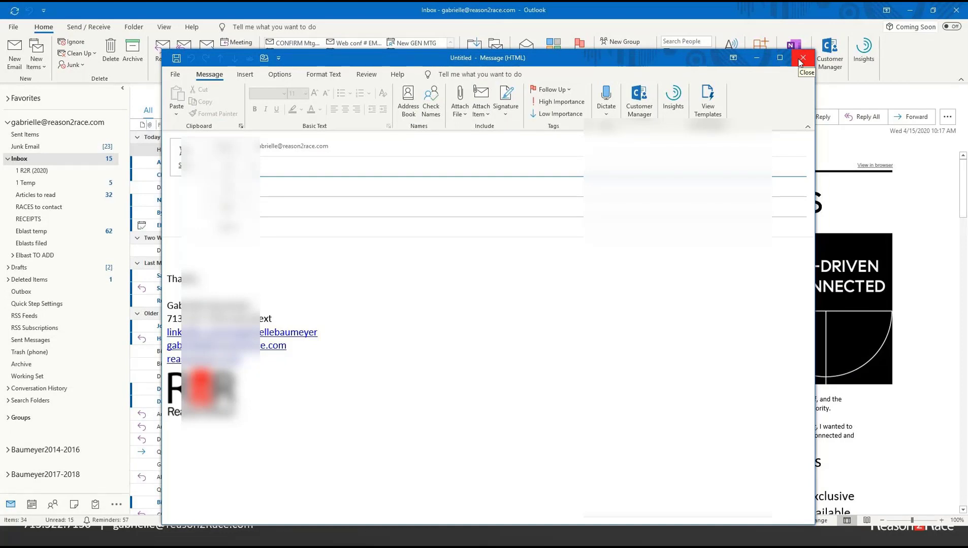
pyautogui.click(801, 58)
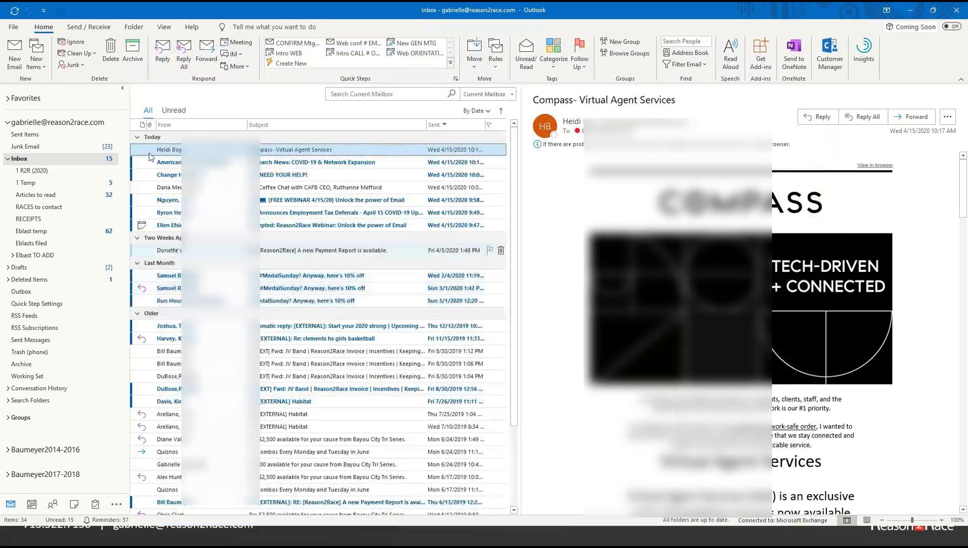
pyautogui.click(13, 27)
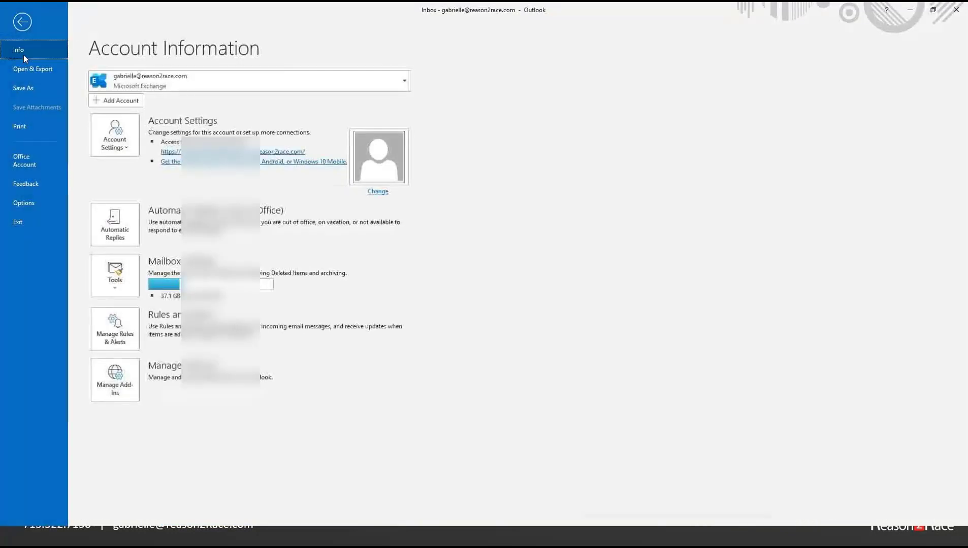
pyautogui.click(34, 31)
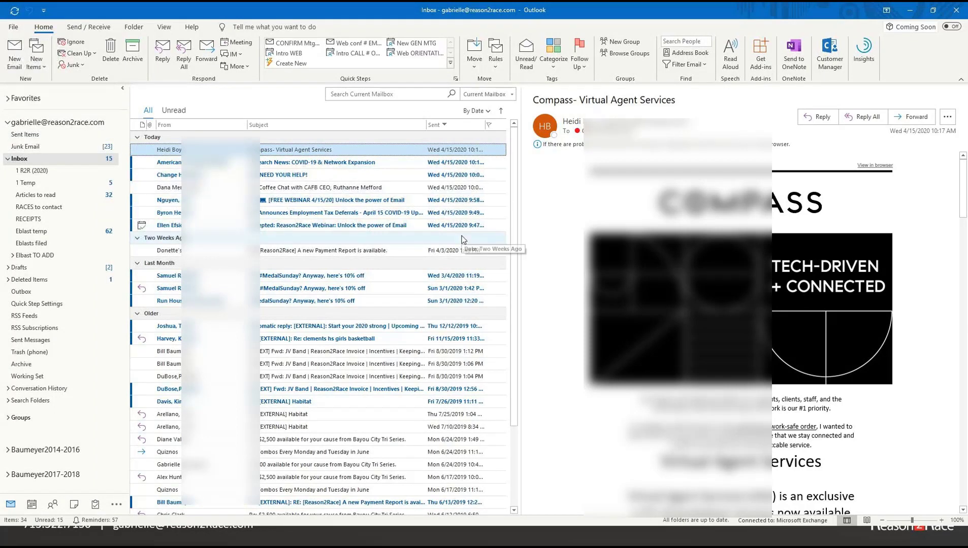
# Compose a new email to one's own address with the subject "test" and the body text "test".
pyautogui.hotkey('ctrl', 'n')
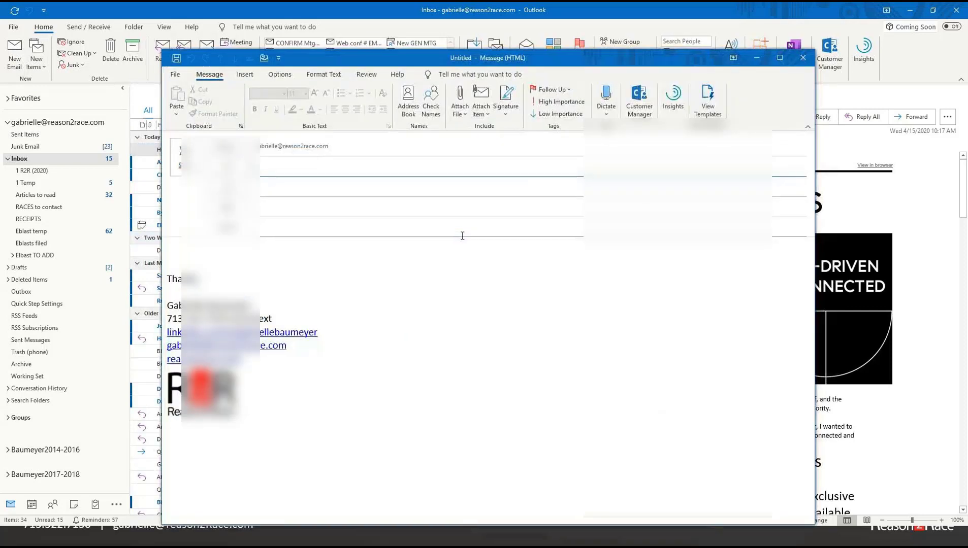
pyautogui.write('gab')
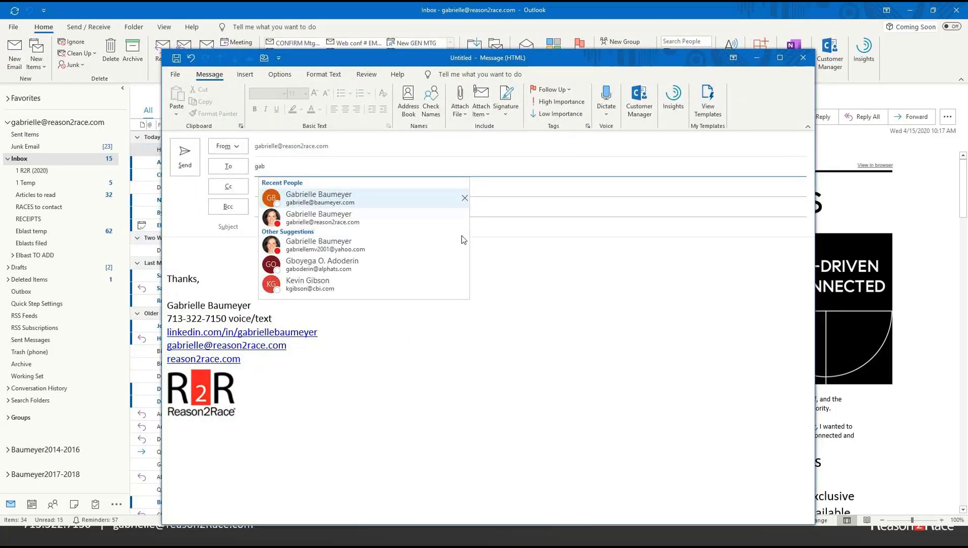
pyautogui.press('Tab')
pyautogui.click(462, 236)
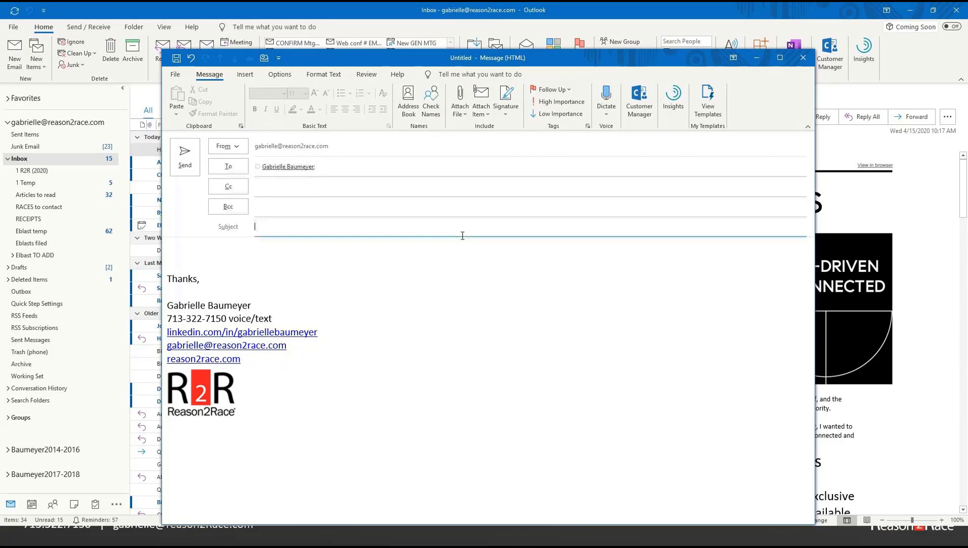
pyautogui.write('test')
pyautogui.press('Tab')
pyautogui.write('test')
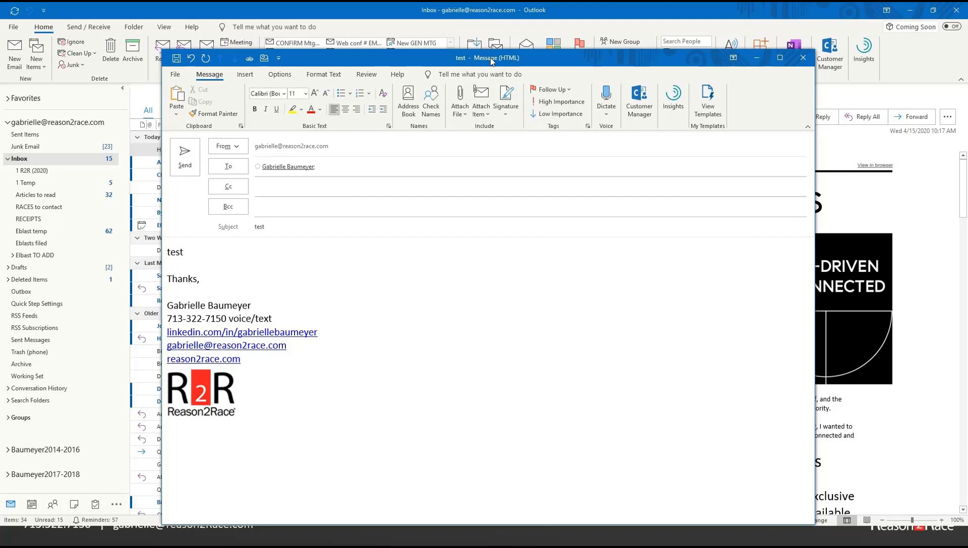
pyautogui.click(280, 75)
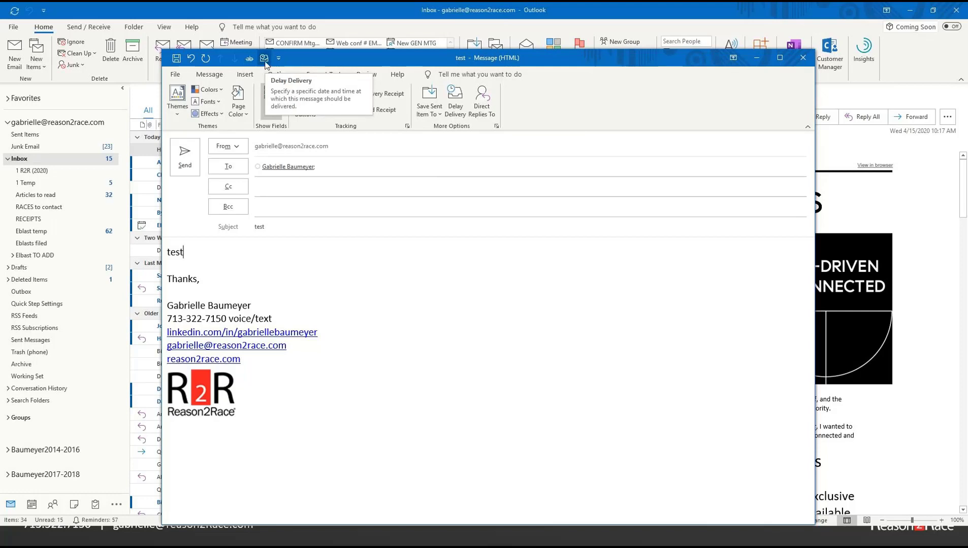
pyautogui.rightClick(460, 105)
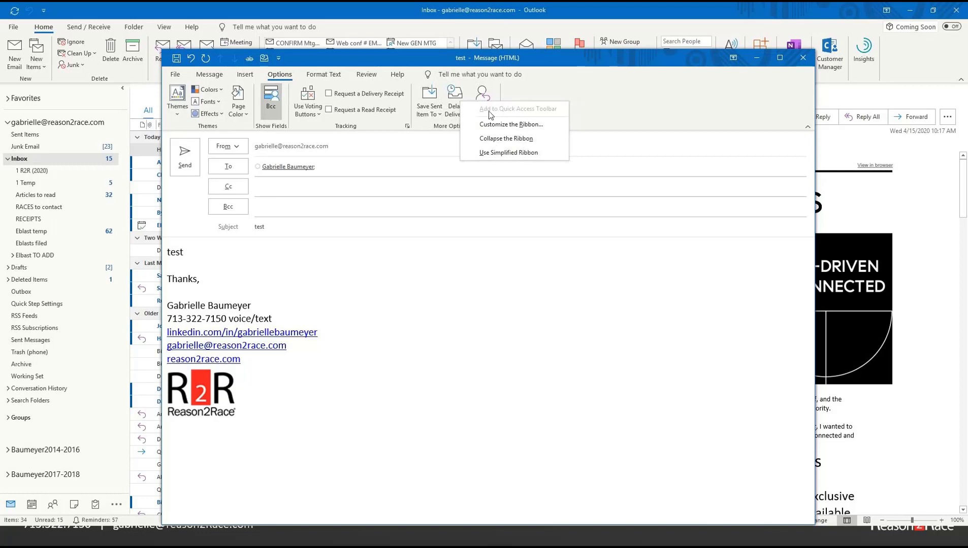
pyautogui.click(535, 99)
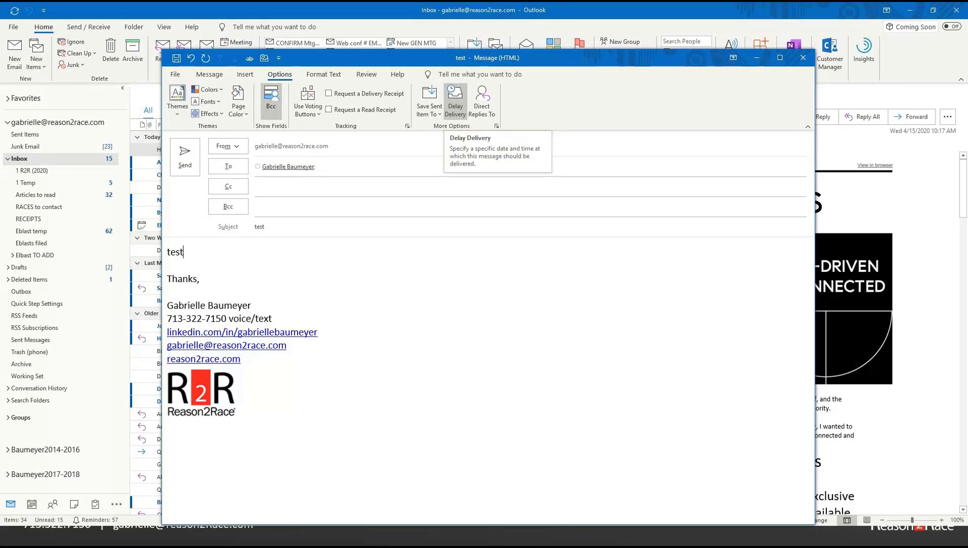
pyautogui.click(459, 117)
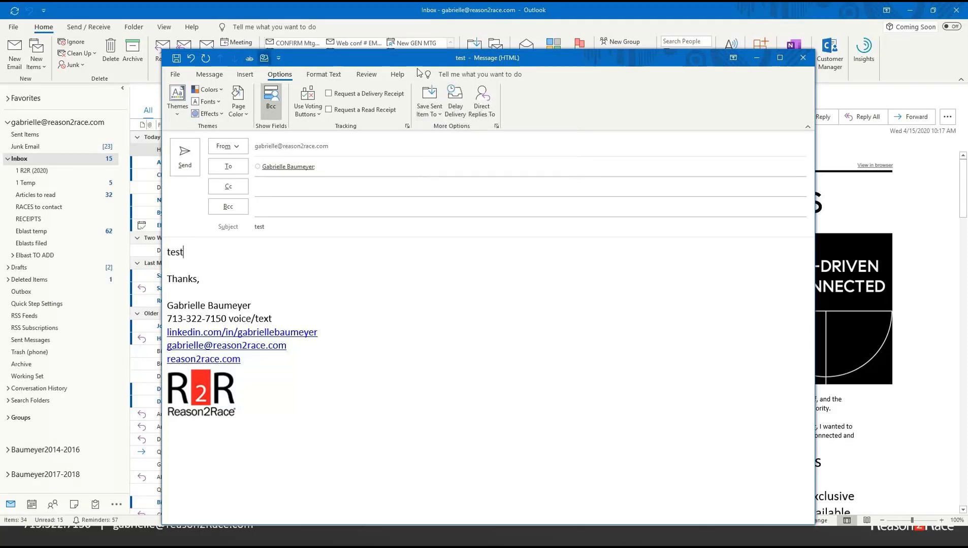
# Delay the test email's delivery until 4/15/2020 at 4:00 PM and send it.
pyautogui.click(264, 58)
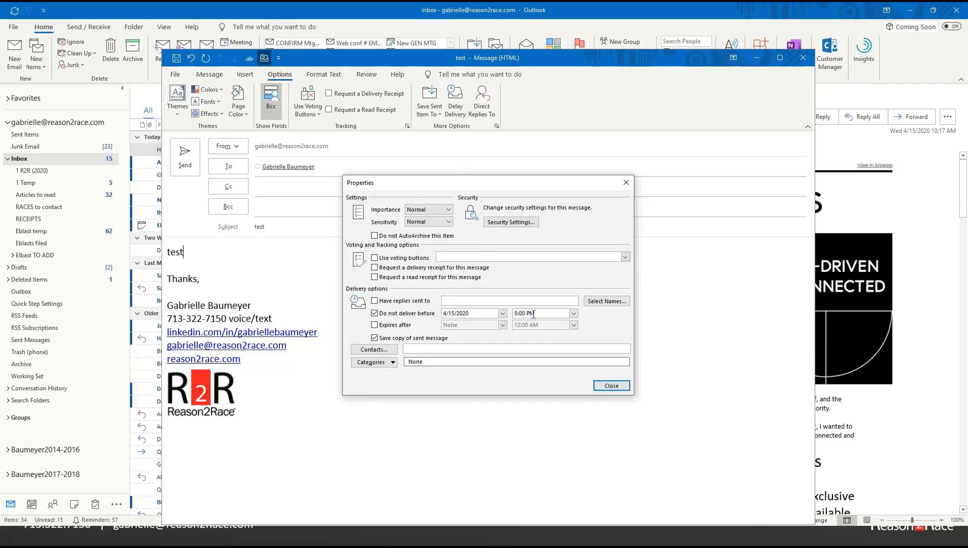
pyautogui.write('4:00 PM')
pyautogui.press('Return')
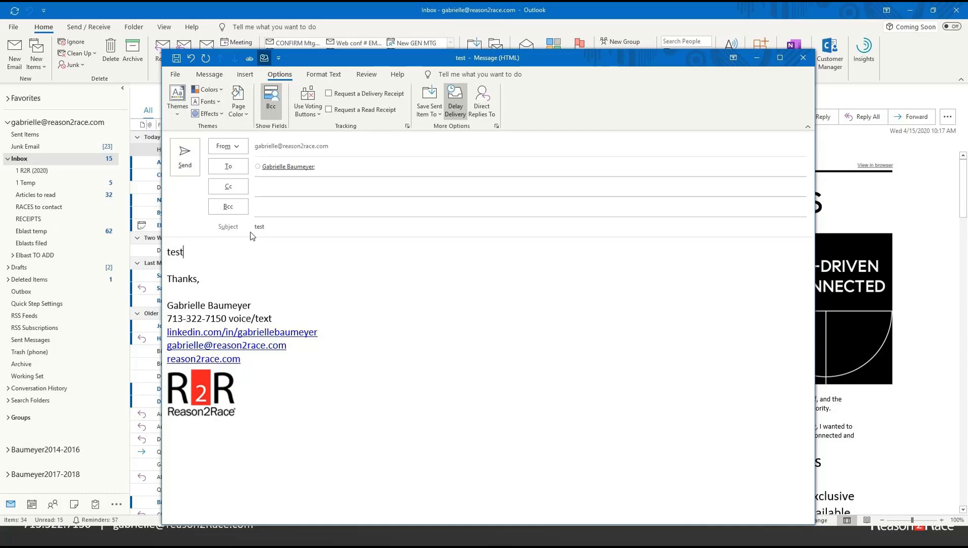
pyautogui.hotkey('ctrl', 'Return')
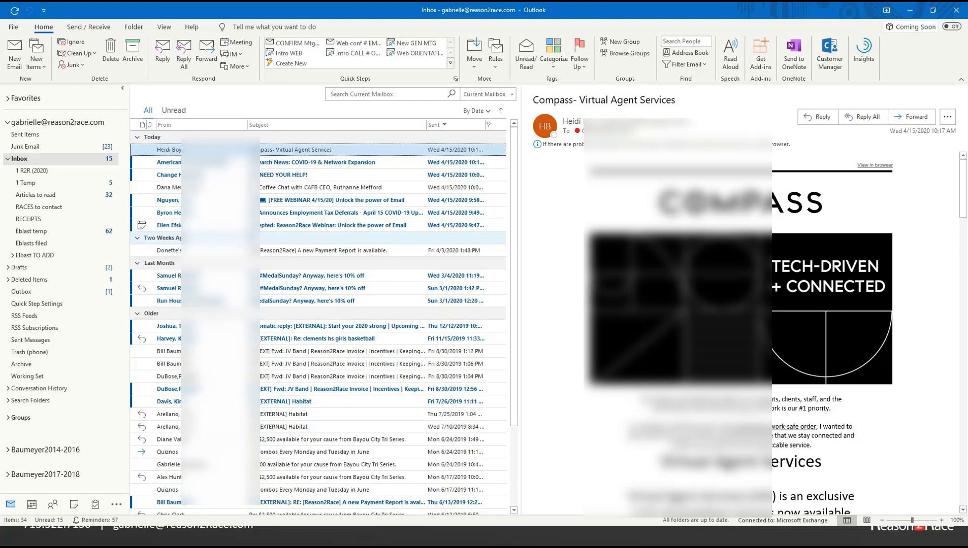
# Send a new email to one's own address with the subject "ed" and the body "Test", and switch to the PowerPoint slide show.
pyautogui.hotkey('ctrl', 'n')
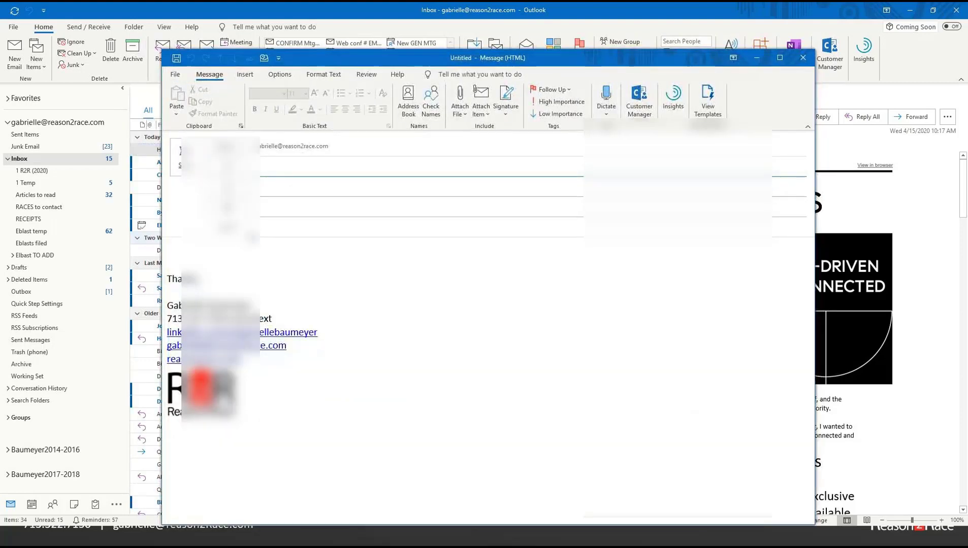
pyautogui.write('gab')
pyautogui.press('Tab')
pyautogui.press('Tab')
pyautogui.press('Tab')
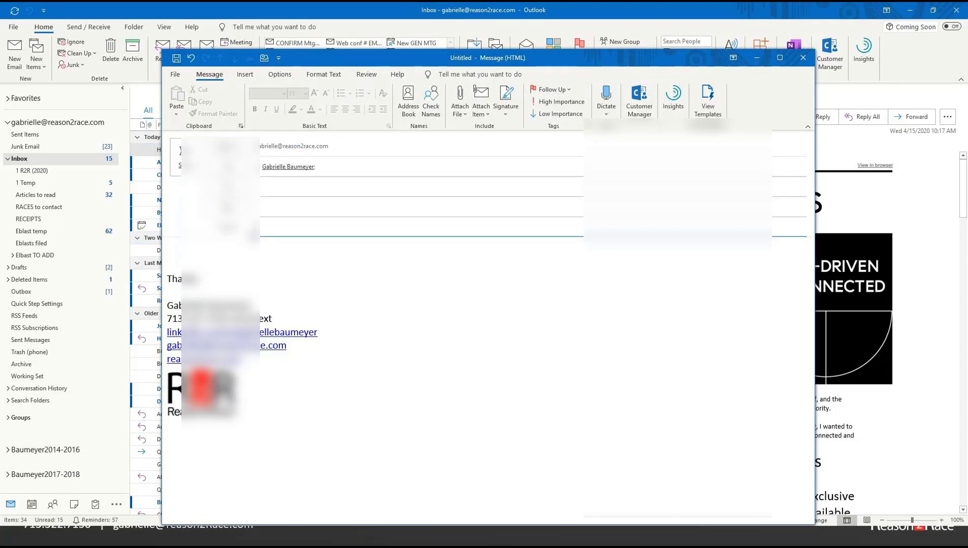
pyautogui.write('ed')
pyautogui.press('Tab')
pyautogui.write('Test')
pyautogui.hotkey('ctrl', 'Return')
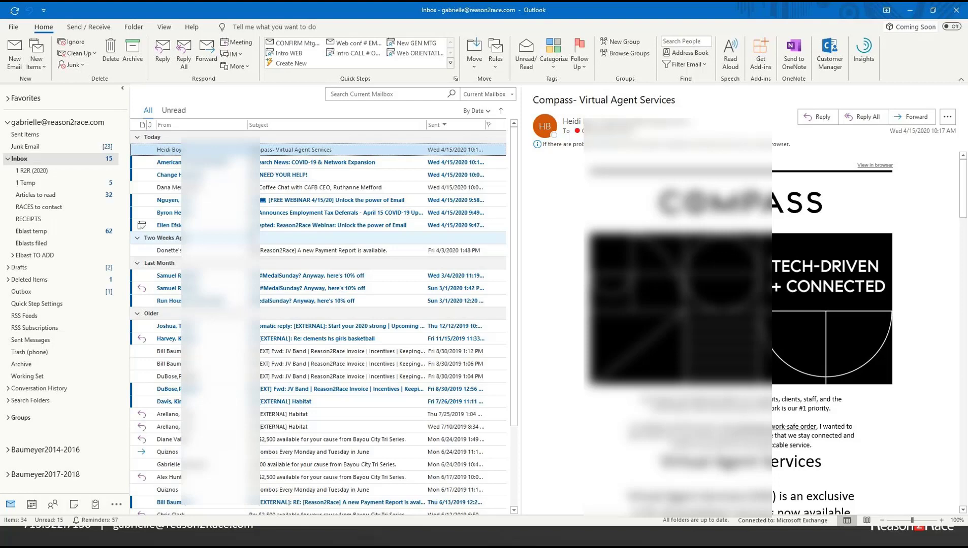
pyautogui.hotkey('alt', 'Tab')
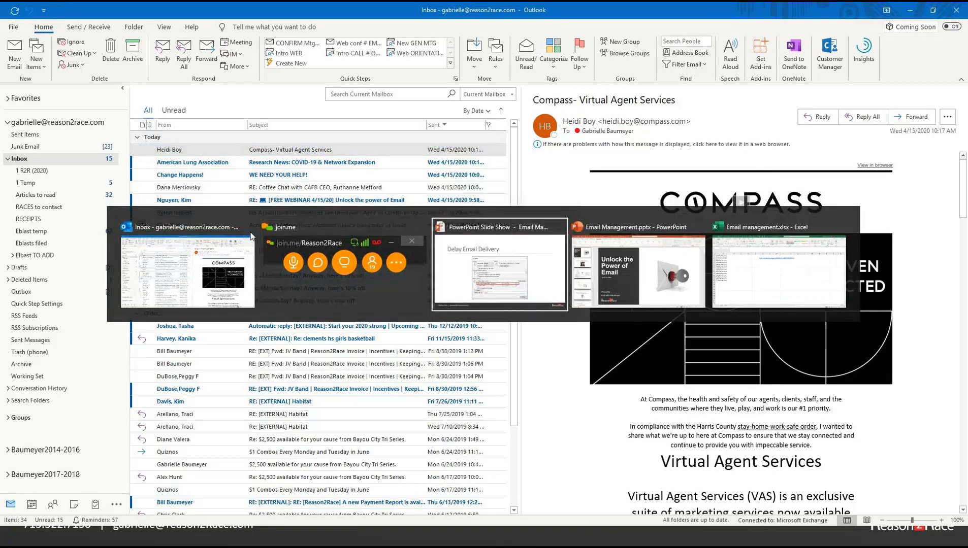
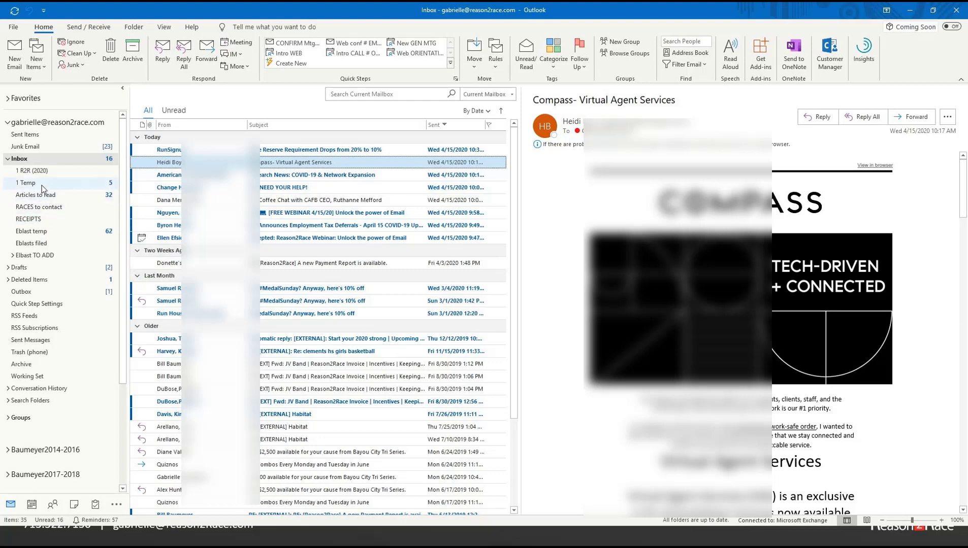
# Open the 1 Temp folder in Outlook and look through its automated receipt and donation emails.
pyautogui.click(41, 183)
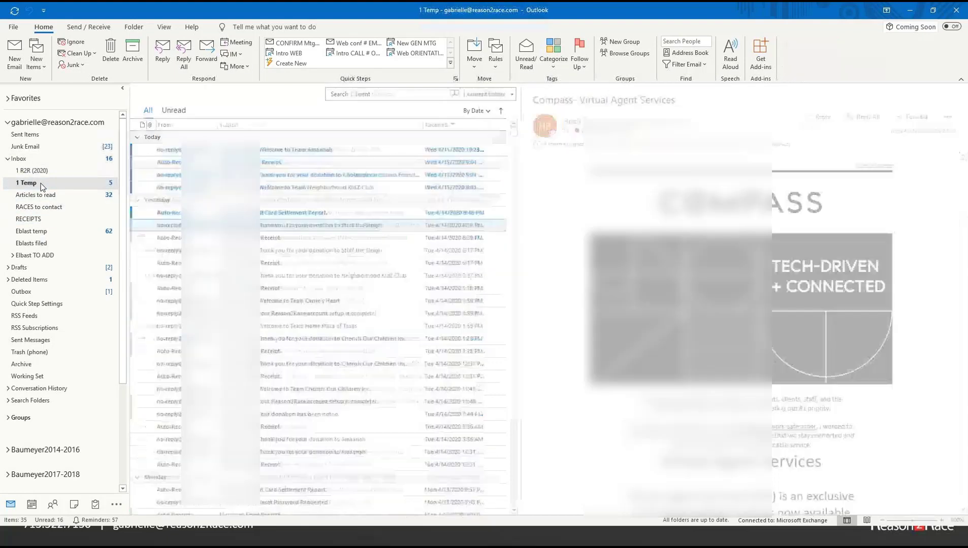
pyautogui.scroll(-15, 303, 251)
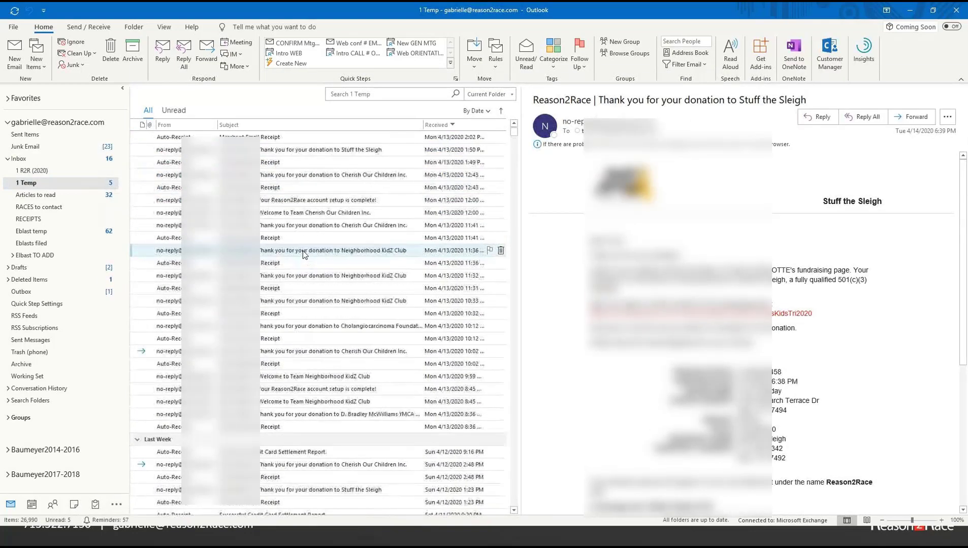
pyautogui.scroll(12, 303, 251)
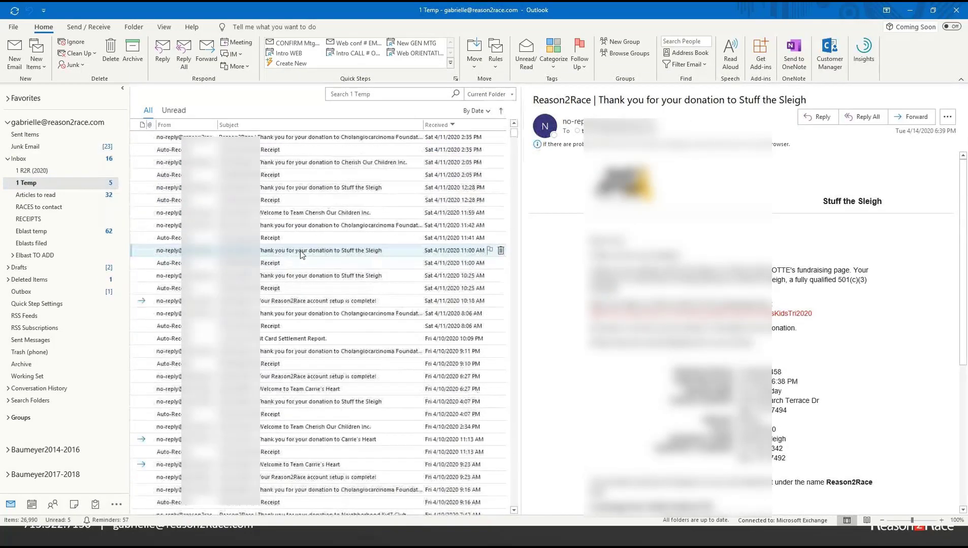
pyautogui.scroll(3, 352, 205)
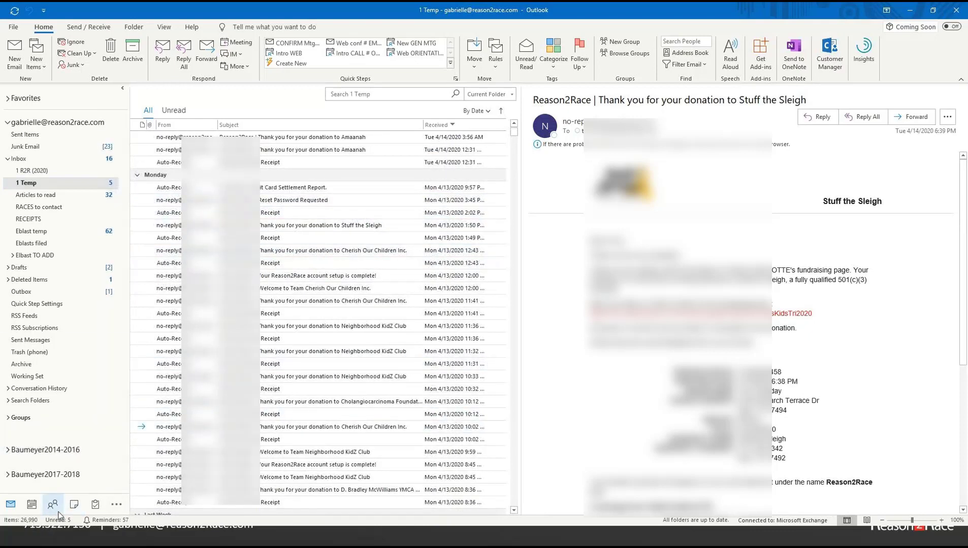
pyautogui.scroll(8, 513, 134)
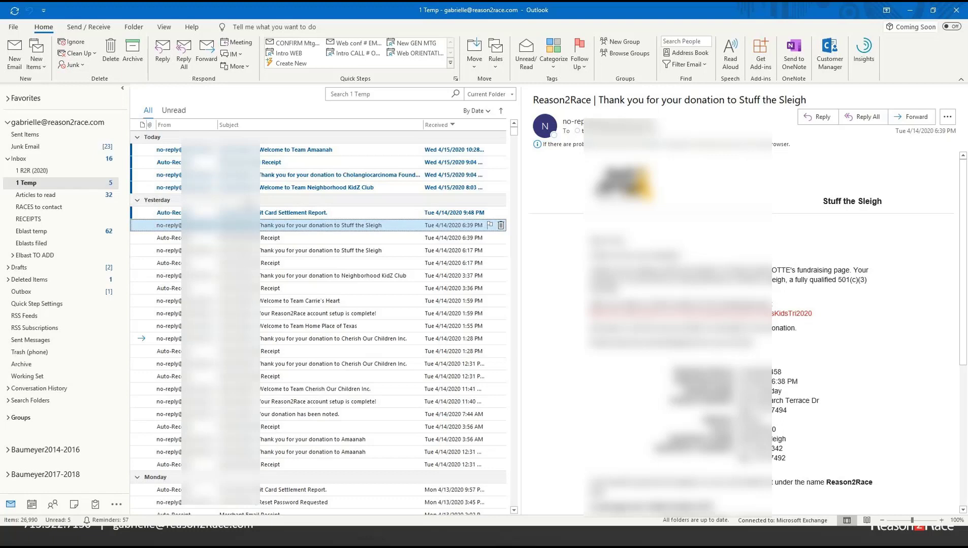
# Mark the 1 Temp emails from the selected Stuff the Sleigh donation up to the newest as read, and return to the Inbox.
pyautogui.keyDown('shift'); pyautogui.click(330, 150); pyautogui.keyUp('shift')
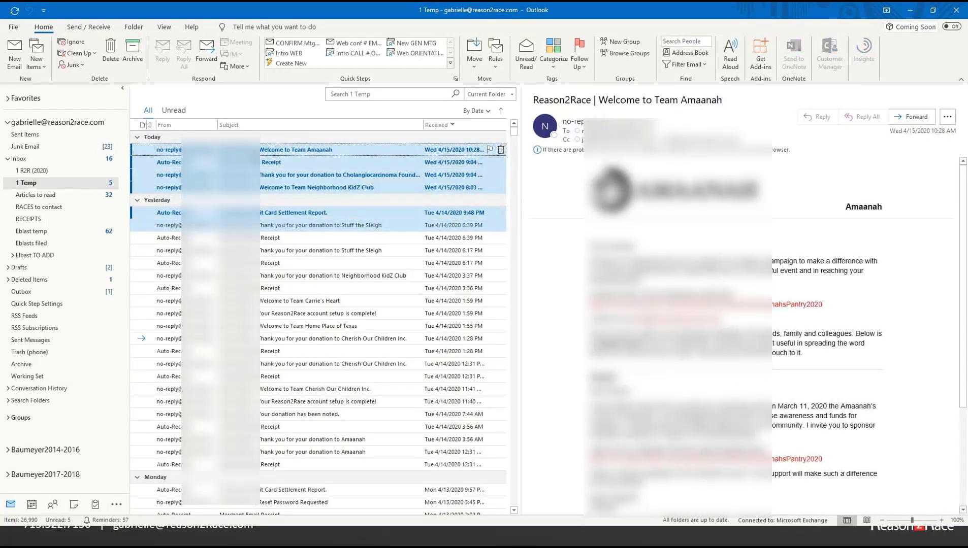
pyautogui.hotkey('ctrl', 'q')
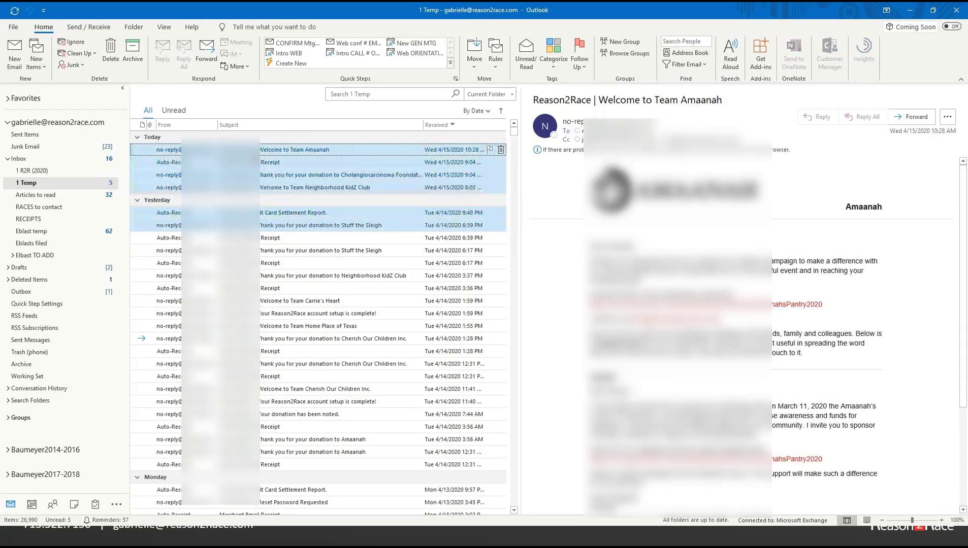
pyautogui.click(72, 159)
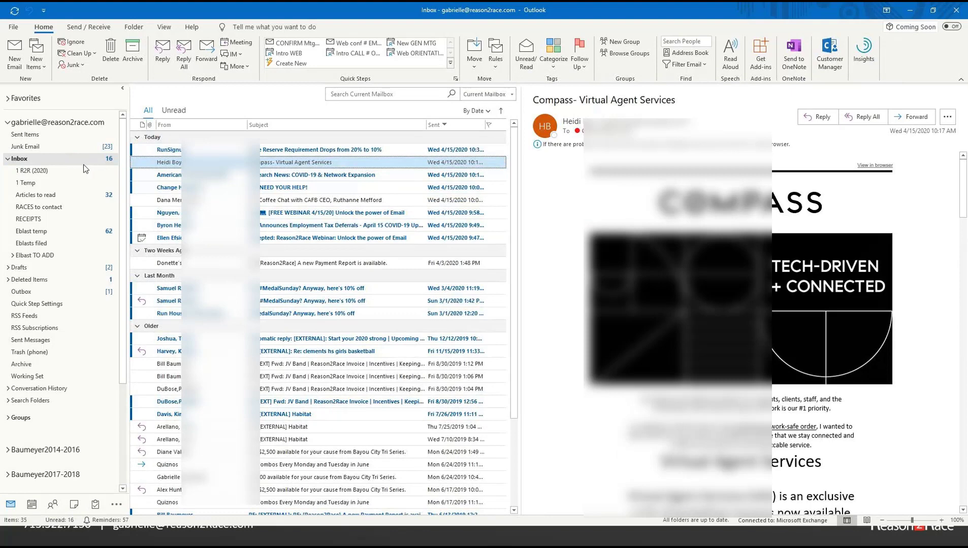
# Open the Junk Email folder, sort it by sender and look through the messages.
pyautogui.click(61, 149)
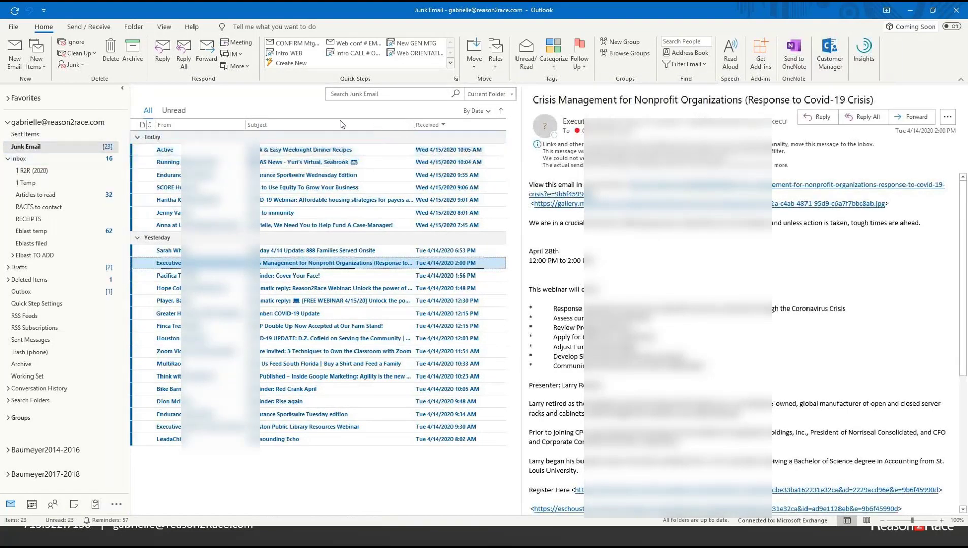
pyautogui.click(173, 124)
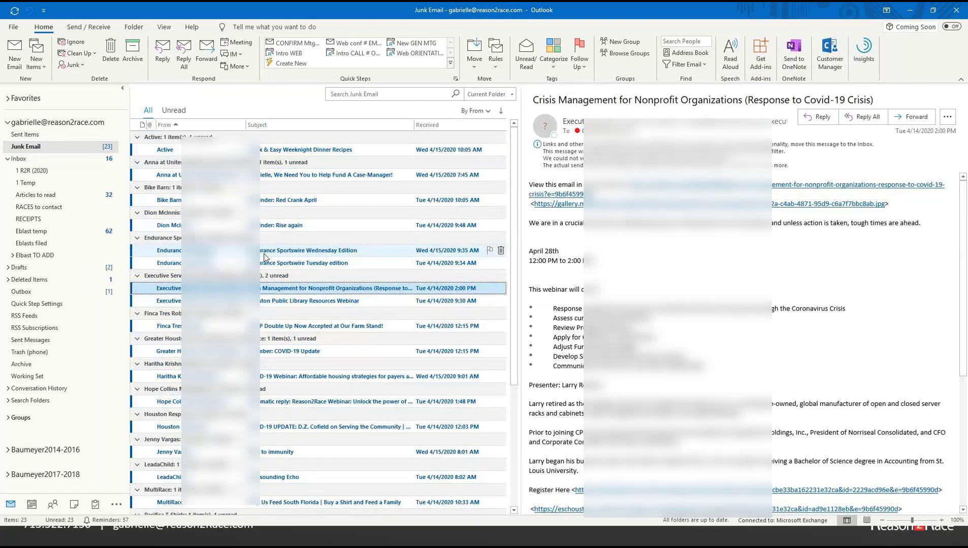
pyautogui.scroll(-2, 264, 257)
pyautogui.scroll(-1, 264, 257)
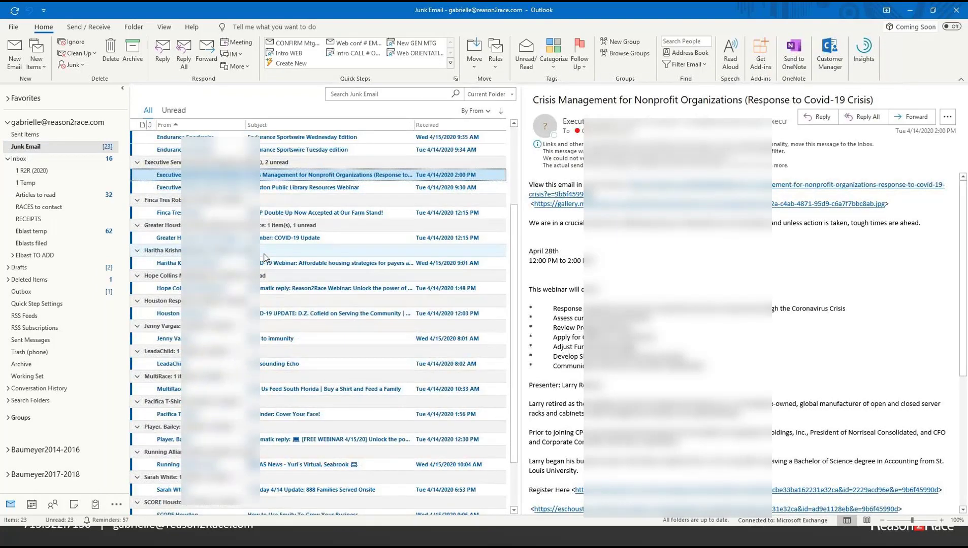
pyautogui.scroll(-2, 264, 257)
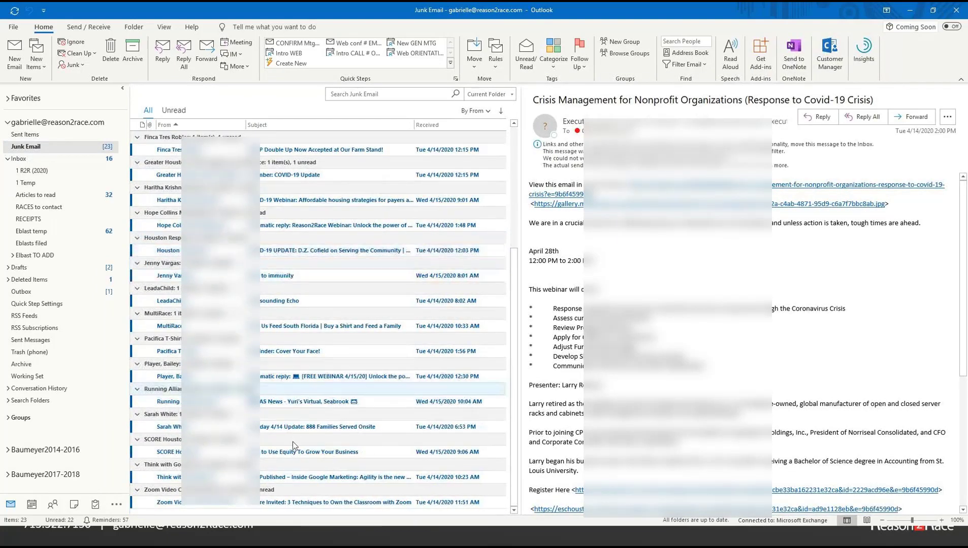
# Select all messages in Junk Email, mark them as read and delete them.
pyautogui.click(277, 504)
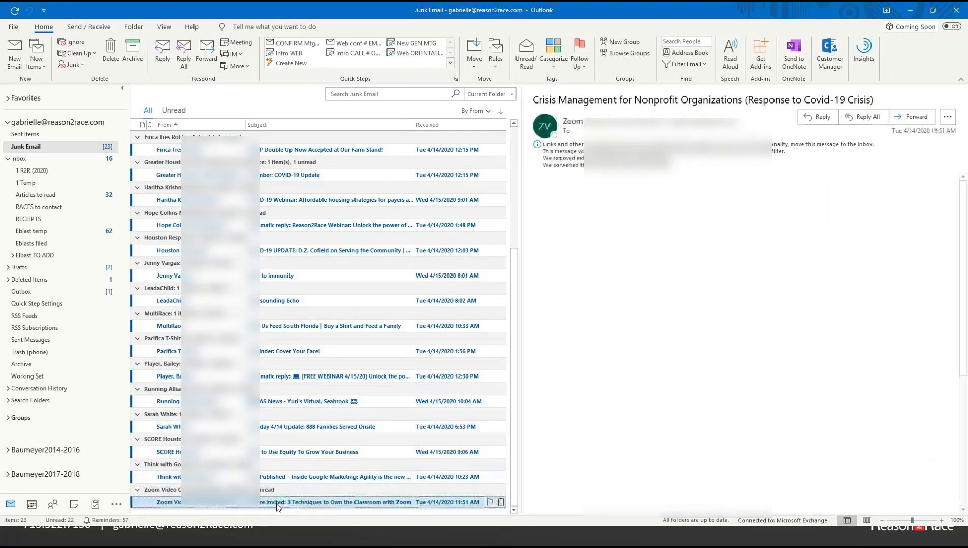
pyautogui.scroll(3, 287, 457)
pyautogui.click(280, 150)
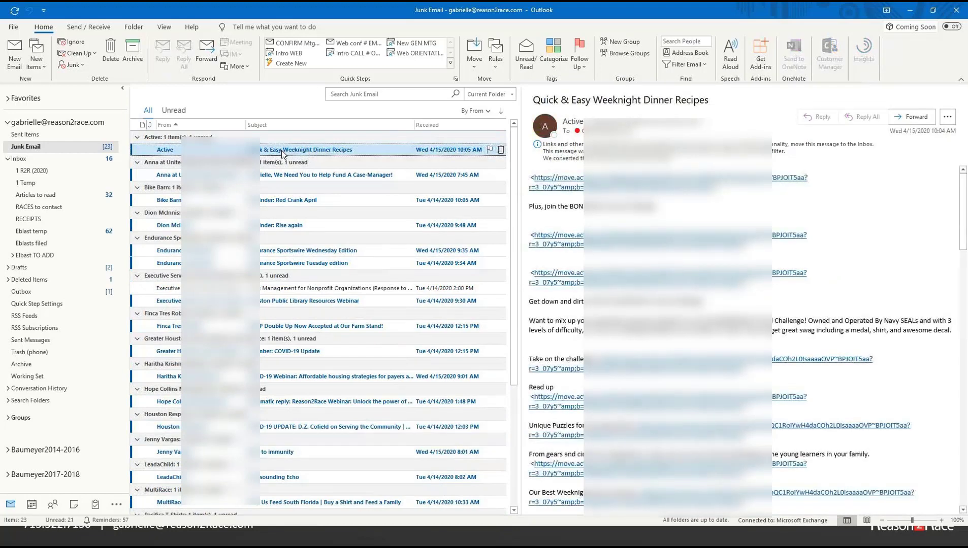
pyautogui.hotkey('shift', 'End')
pyautogui.scroll(5, 281, 335)
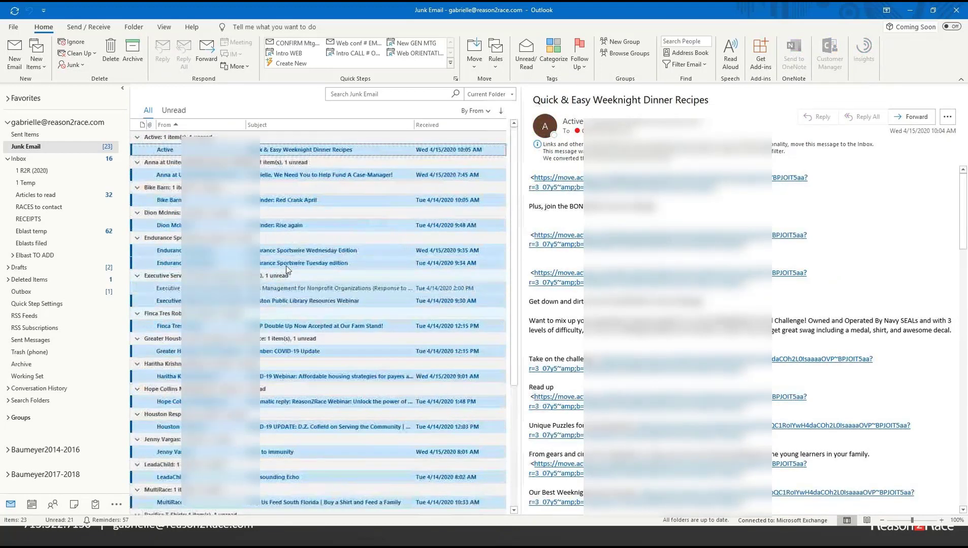
pyautogui.hotkey('ctrl', 'q')
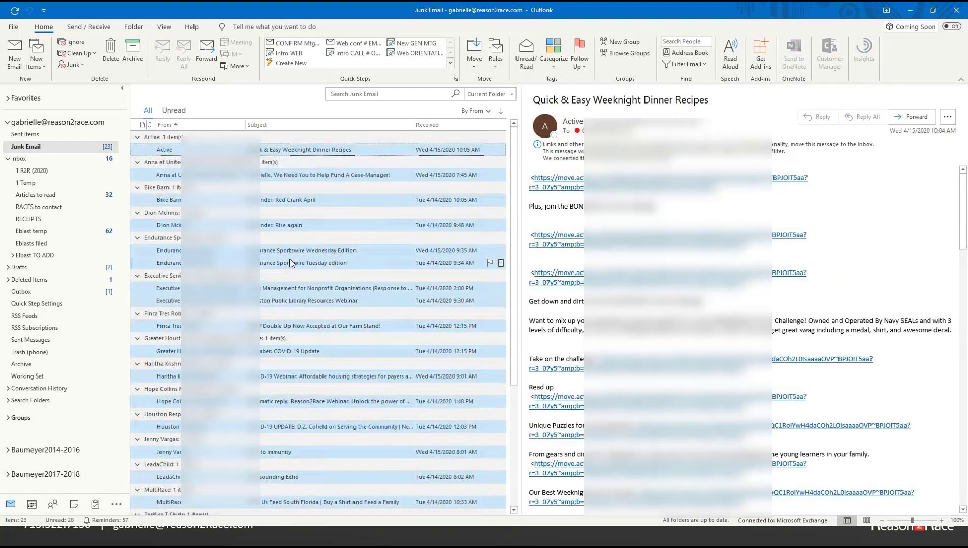
pyautogui.press('Delete')
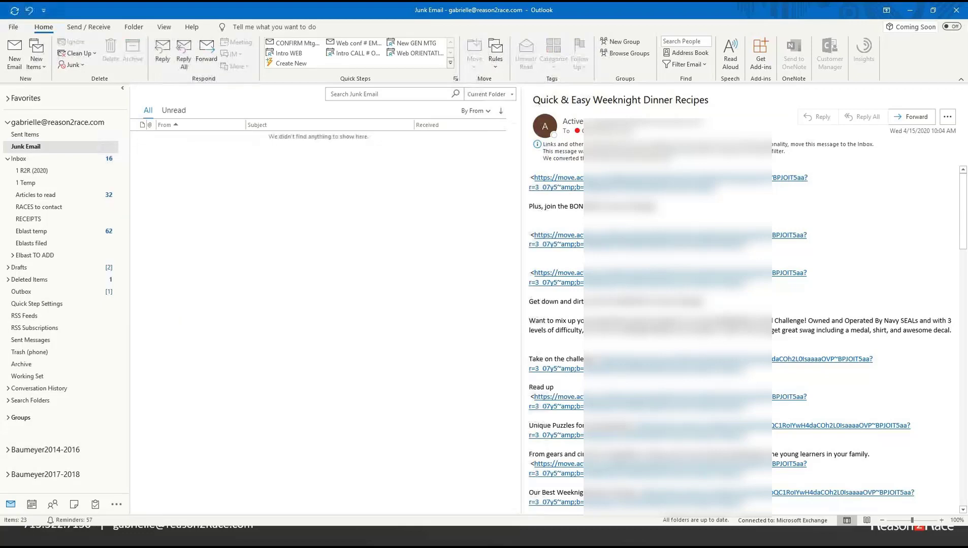
# Create a rule from the Inbox's RunSignup email that moves RunSignup messages to Articles to read, and run it on the current folder.
pyautogui.click(55, 160)
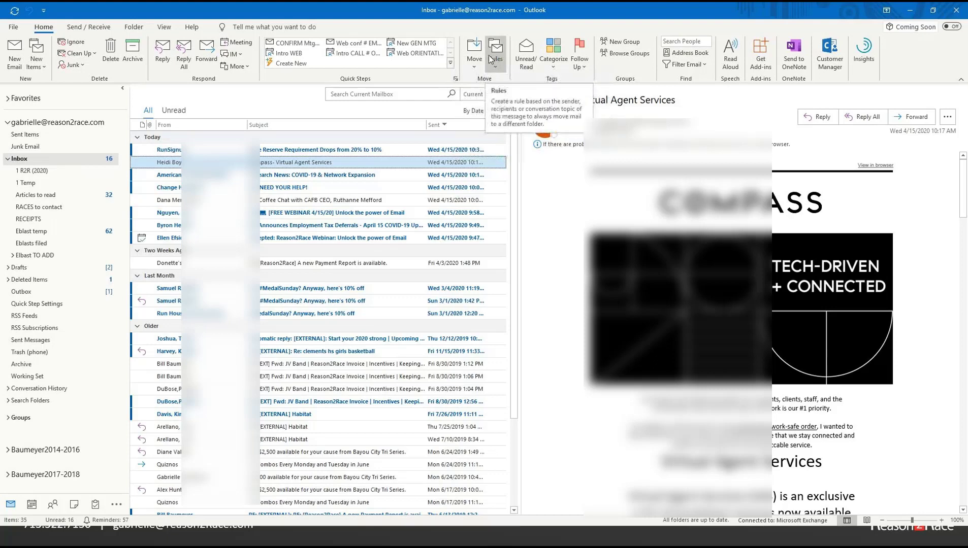
pyautogui.press('Up')
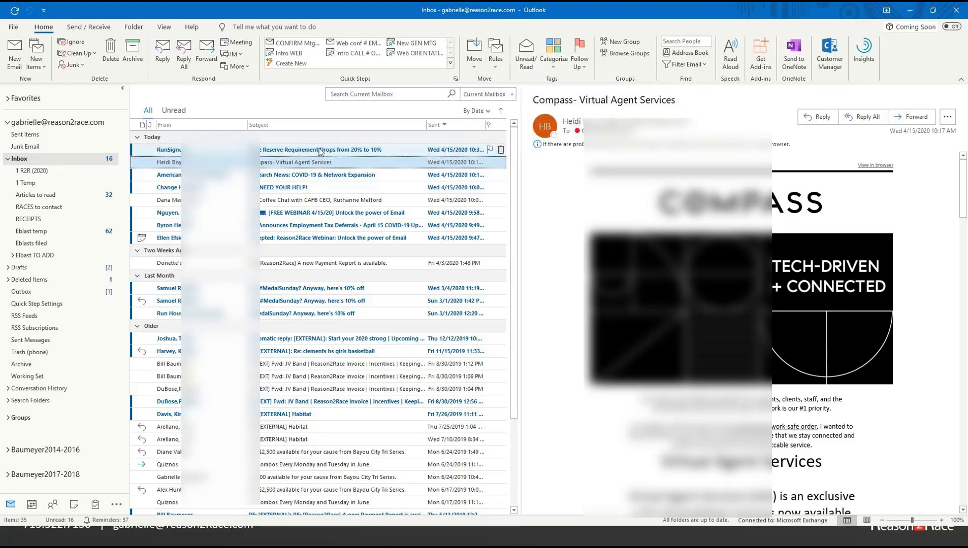
pyautogui.click(497, 60)
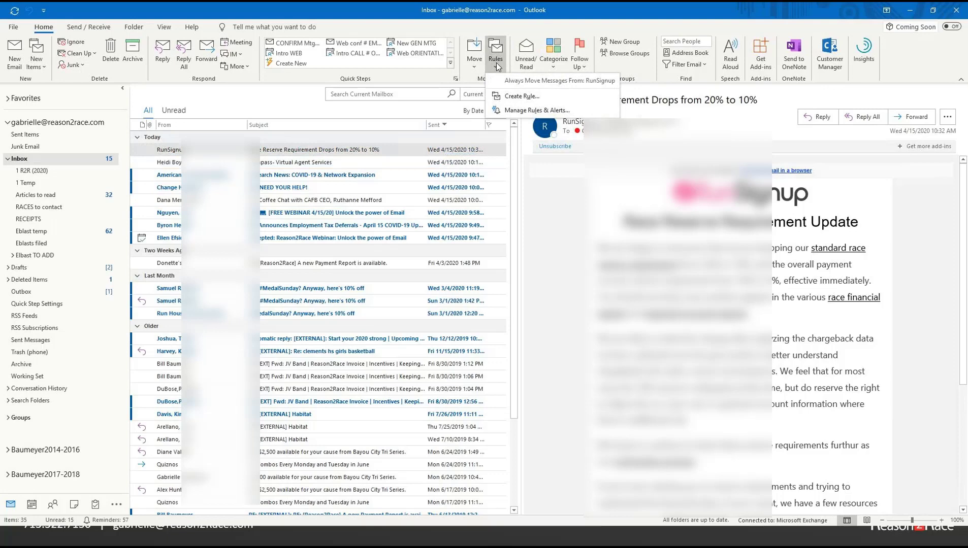
pyautogui.click(513, 97)
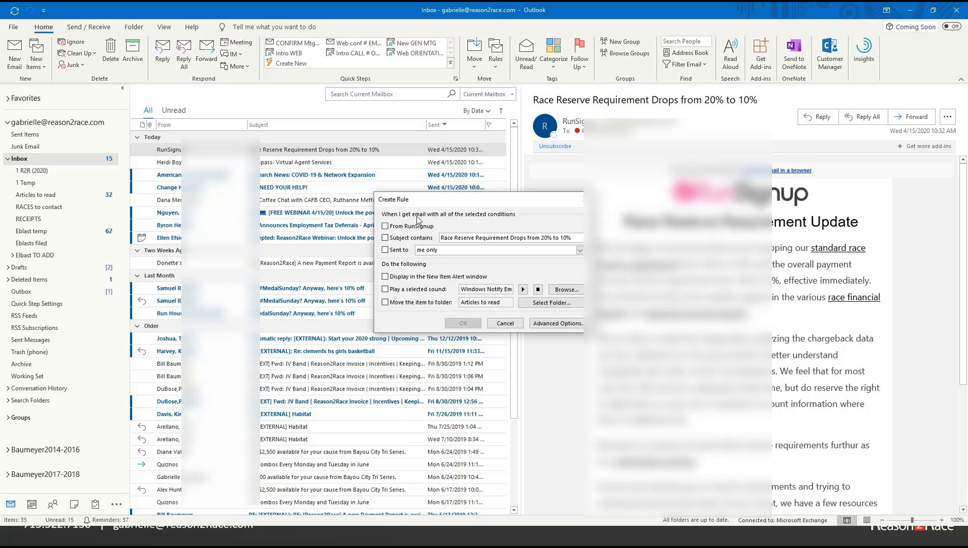
pyautogui.click(385, 227)
pyautogui.click(385, 303)
pyautogui.click(463, 324)
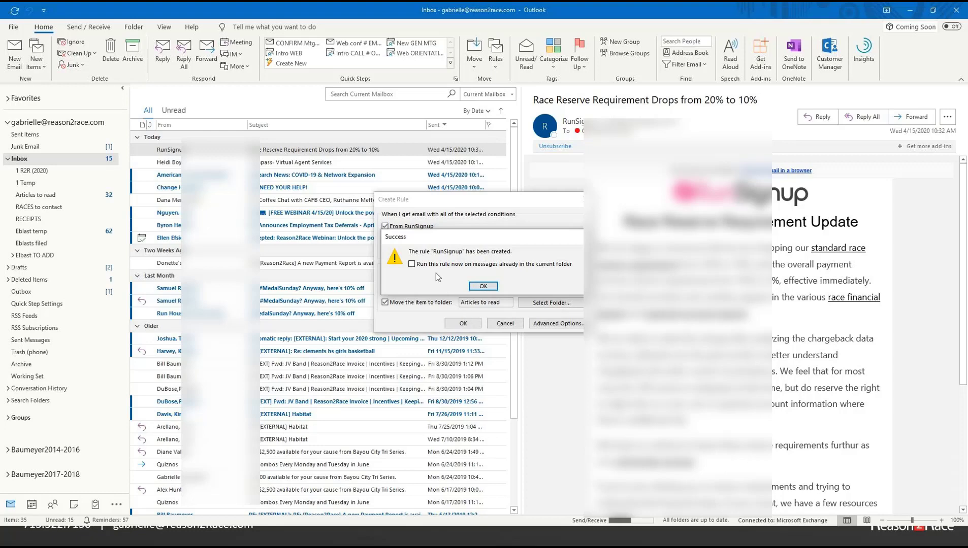
pyautogui.click(414, 265)
pyautogui.click(481, 287)
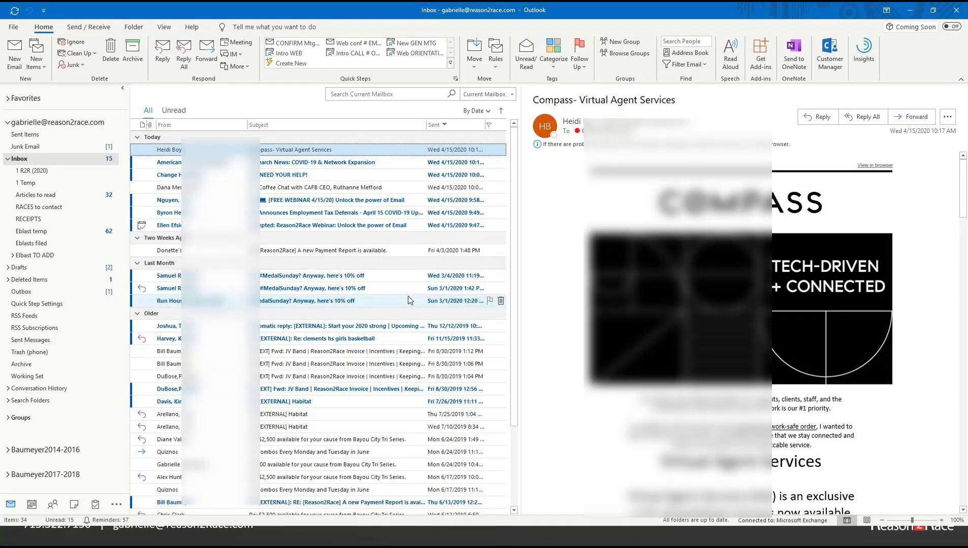
# Open the rules manager from the Inbox, review the existing email rules including RunSignup, and leave them unchanged.
pyautogui.moveTo(32, 505)
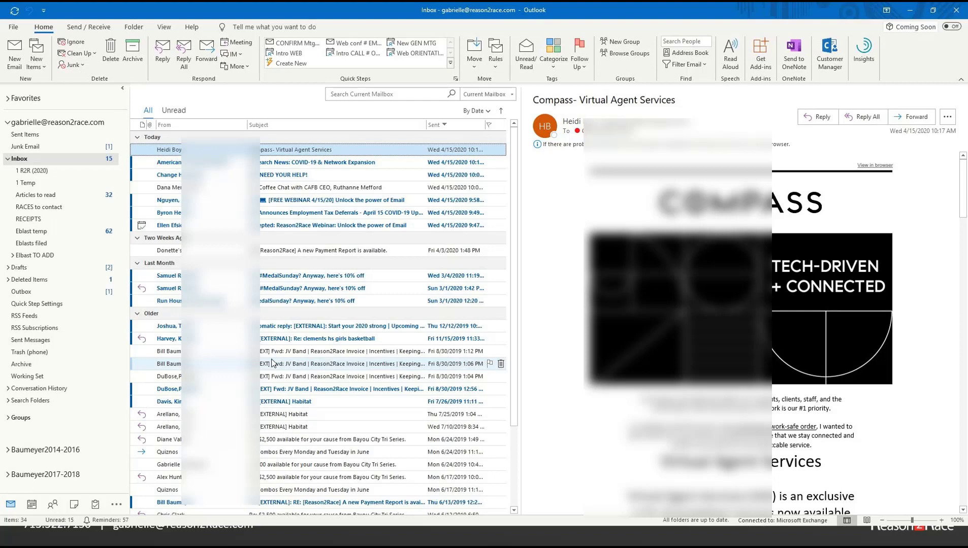
pyautogui.click(496, 66)
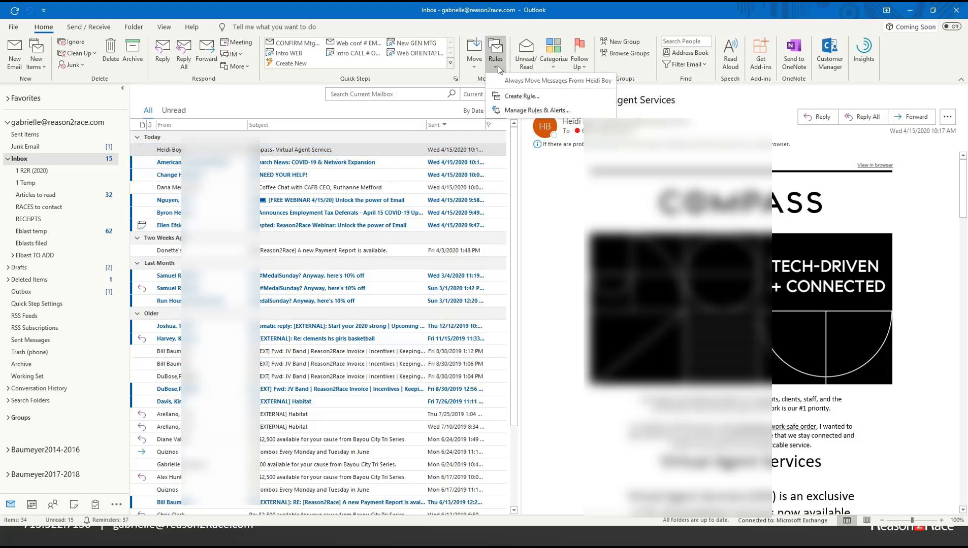
pyautogui.click(540, 112)
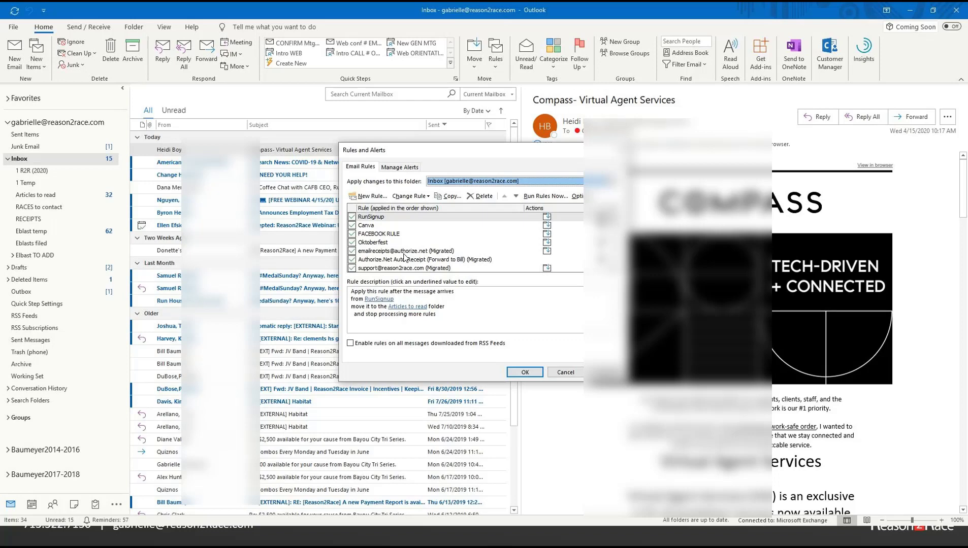
pyautogui.click(575, 374)
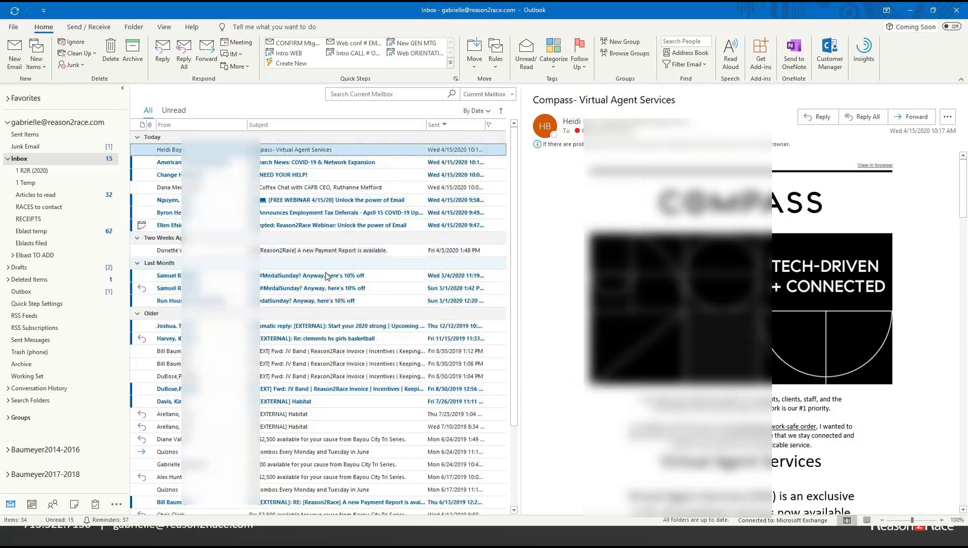
# Review the junk and Block Sender options for the oldest #MedalSunday email, check the Junk Email folder, and return to the Inbox.
pyautogui.click(325, 303)
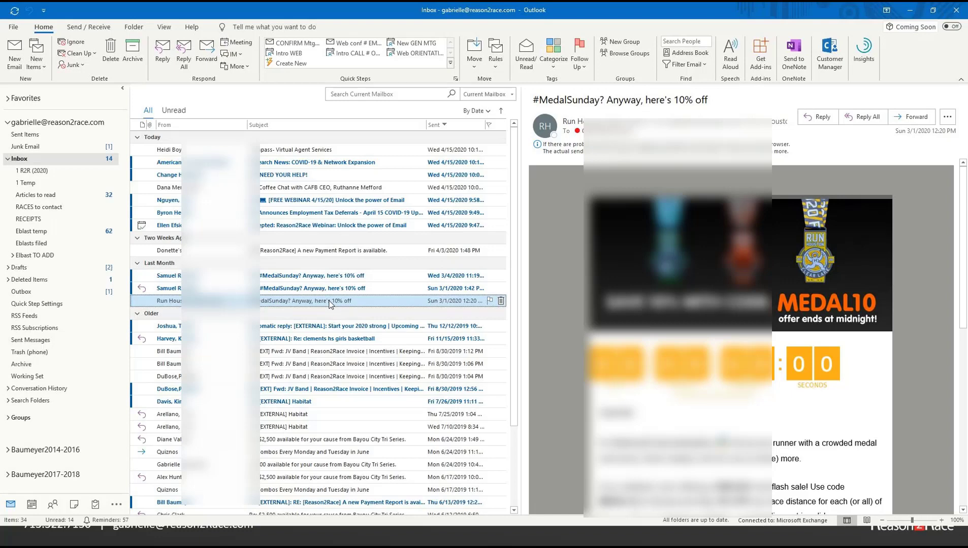
pyautogui.rightClick(330, 304)
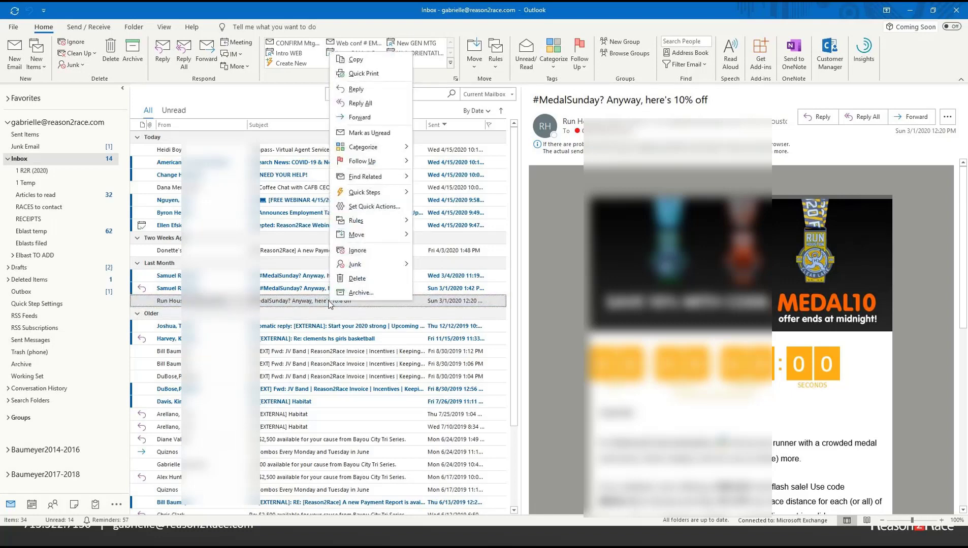
pyautogui.moveTo(369, 264)
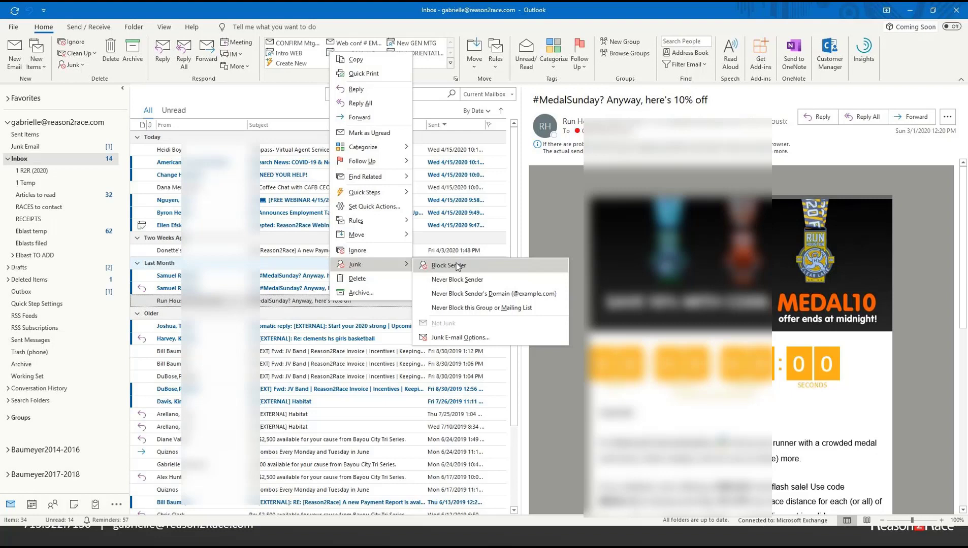
pyautogui.click(43, 147)
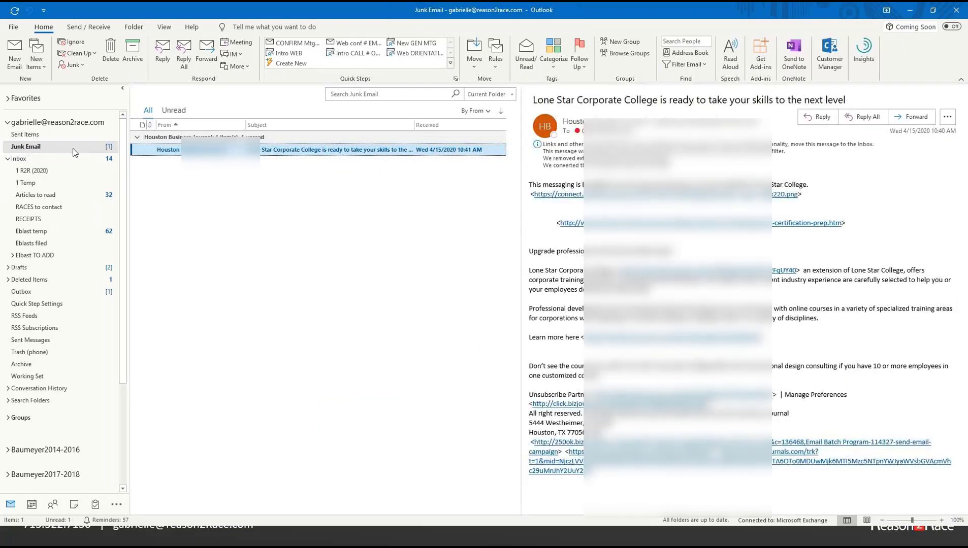
pyautogui.click(102, 159)
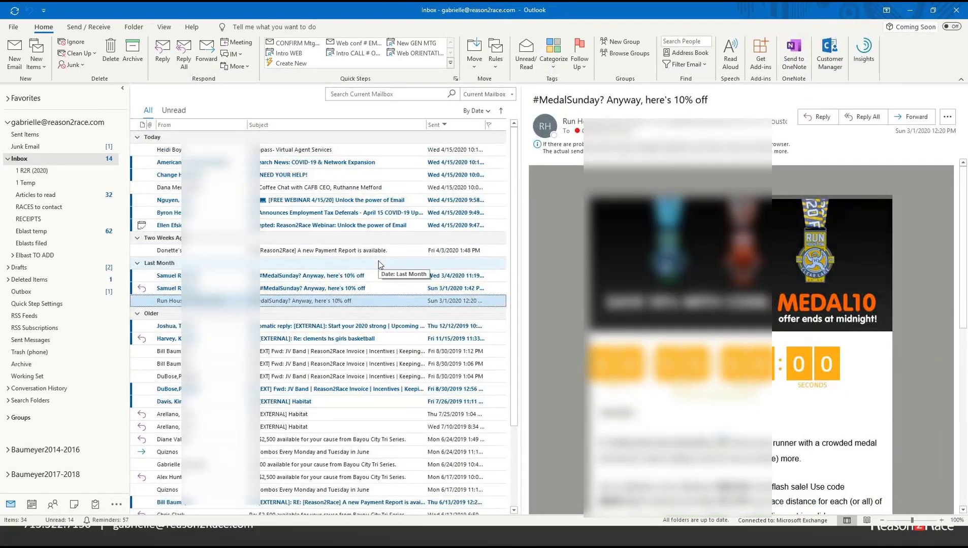
pyautogui.hotkey('alt', 'Tab')
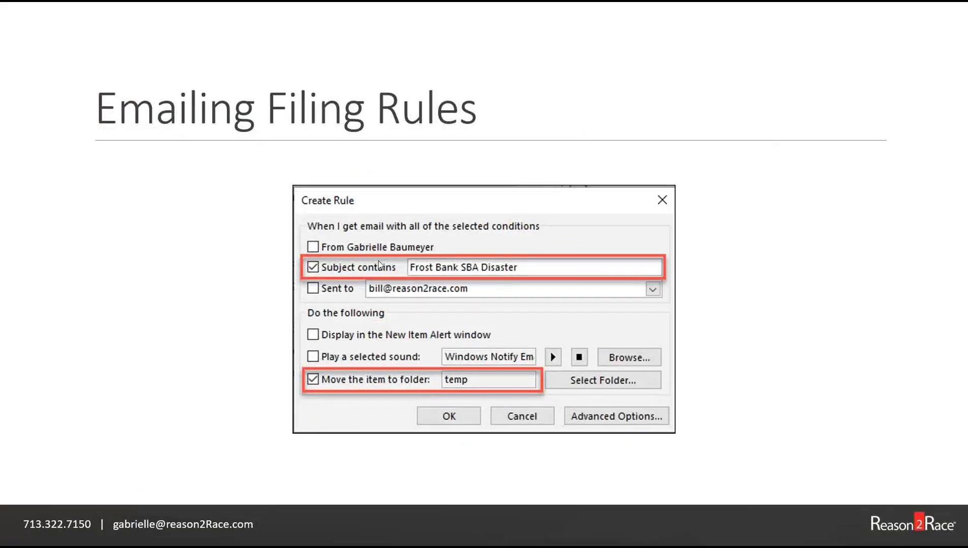
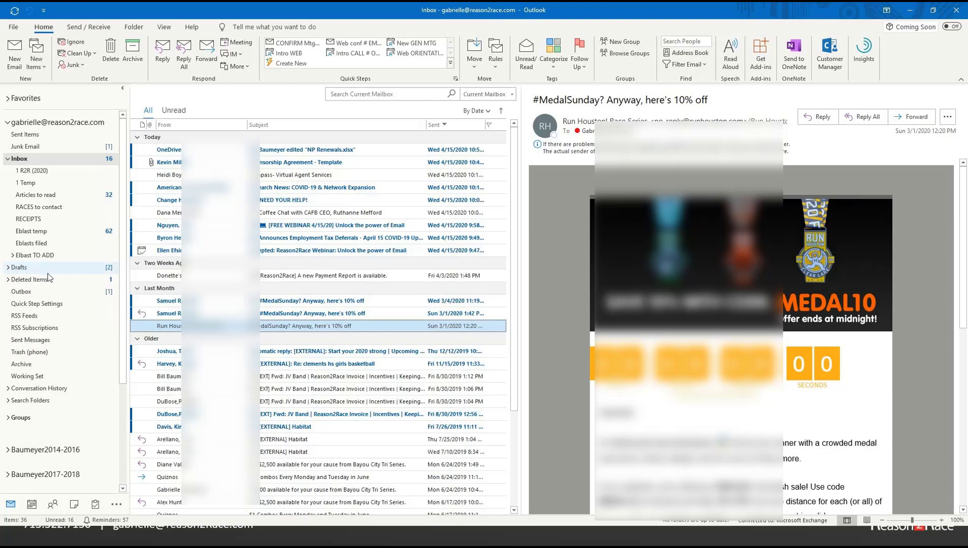
# Expand Drafts and its TEMPLATES subfolder, and open the Post race event templates folder.
pyautogui.click(8, 268)
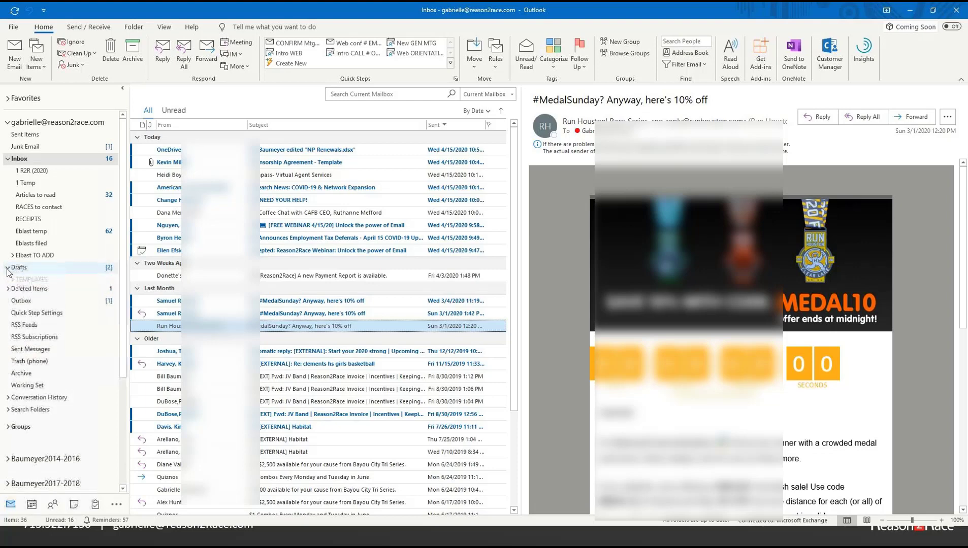
pyautogui.rightClick(36, 270)
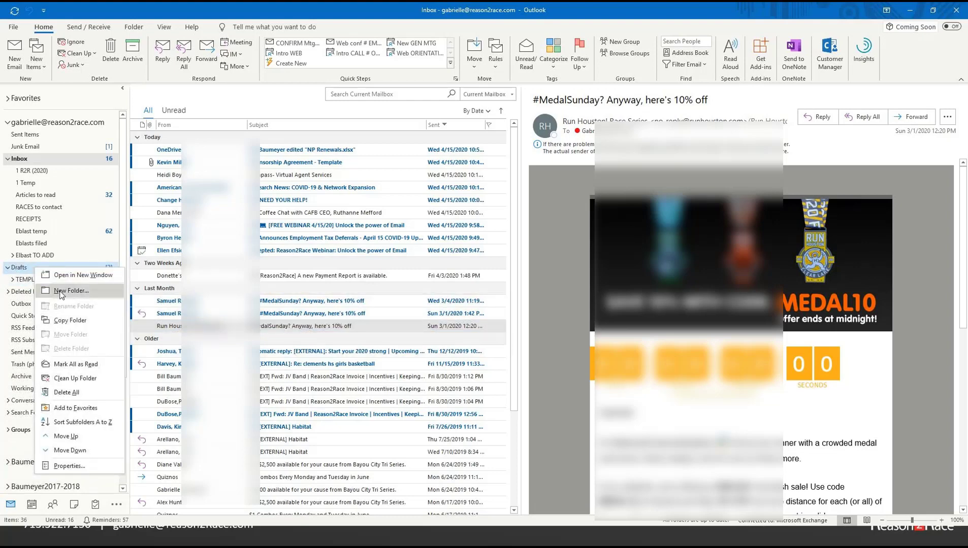
pyautogui.click(19, 268)
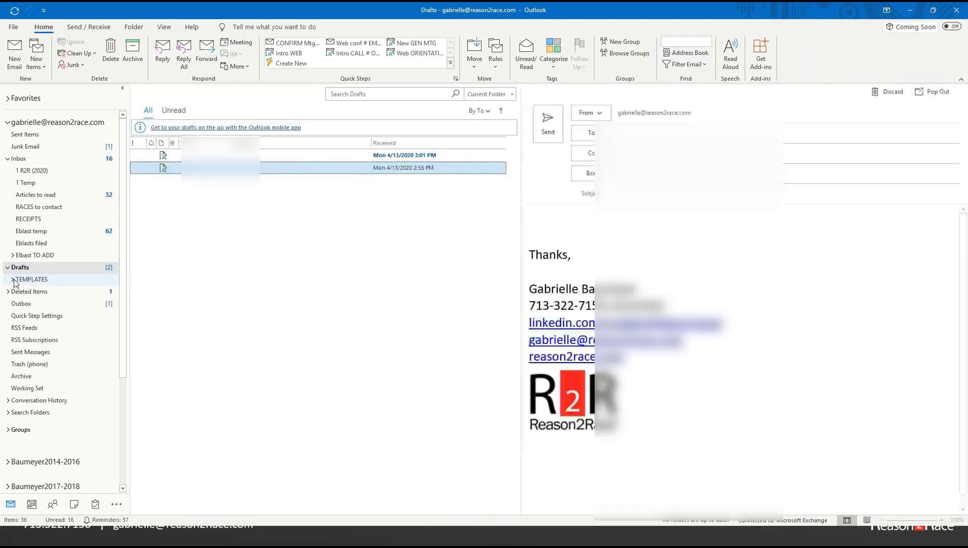
pyautogui.click(12, 280)
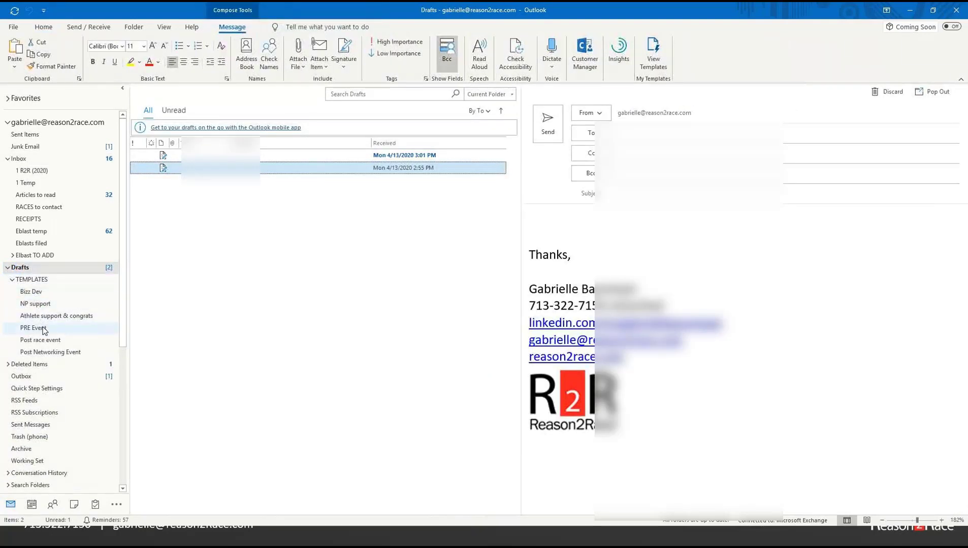
pyautogui.click(49, 341)
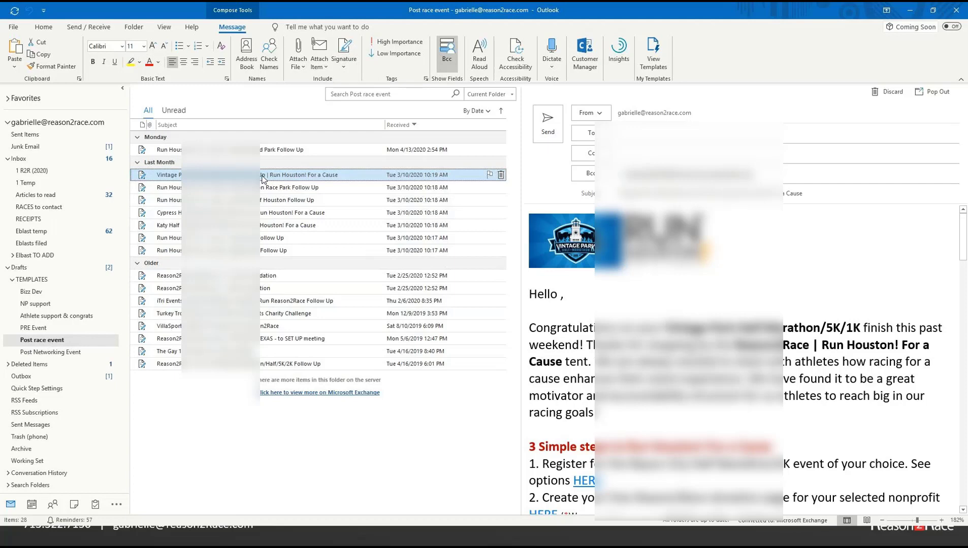
# Read through the Minute Maid Park Follow Up template and highlight its "over $16,000" link text.
pyautogui.click(306, 151)
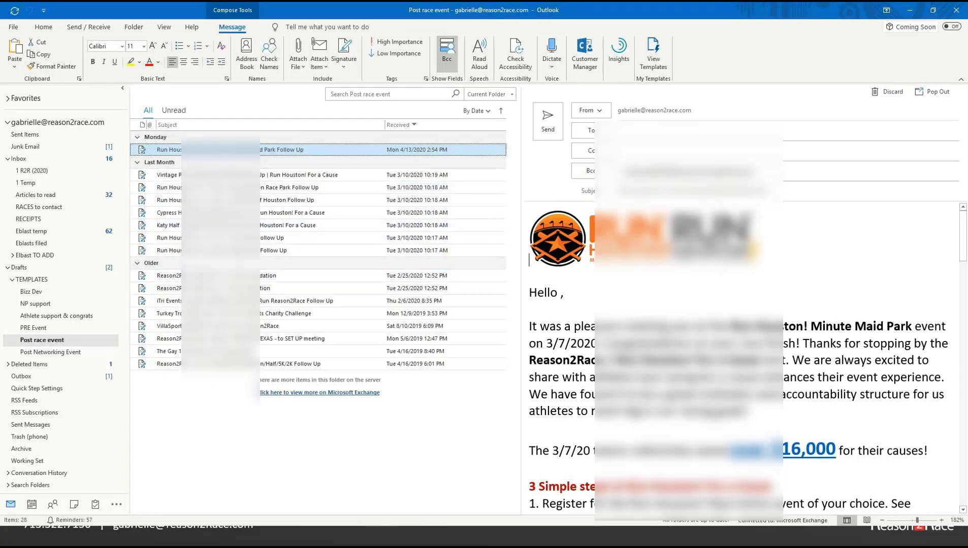
pyautogui.scroll(-3, 736, 355)
pyautogui.scroll(-3, 736, 355)
pyautogui.scroll(4, 736, 356)
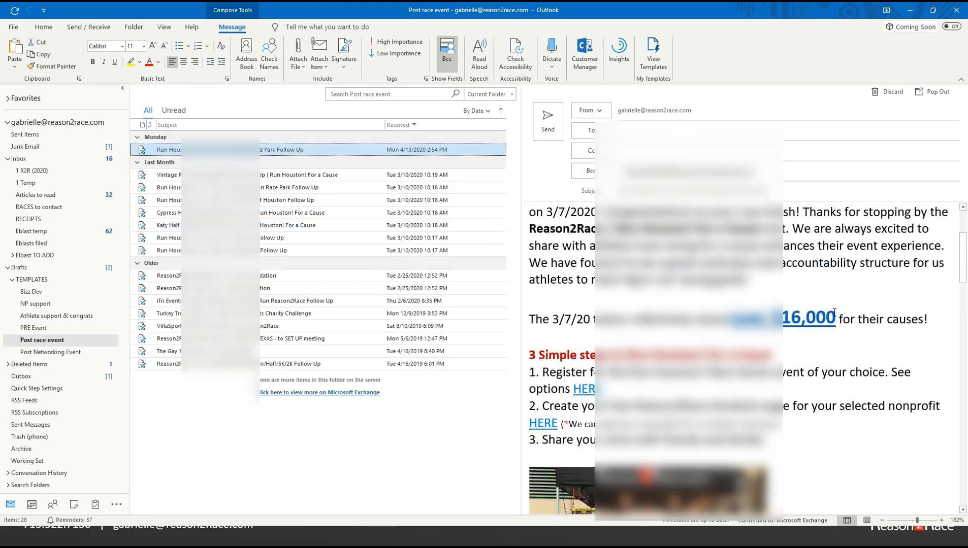
pyautogui.click(809, 318)
pyautogui.moveTo(790, 318); pyautogui.dragTo(731, 318)
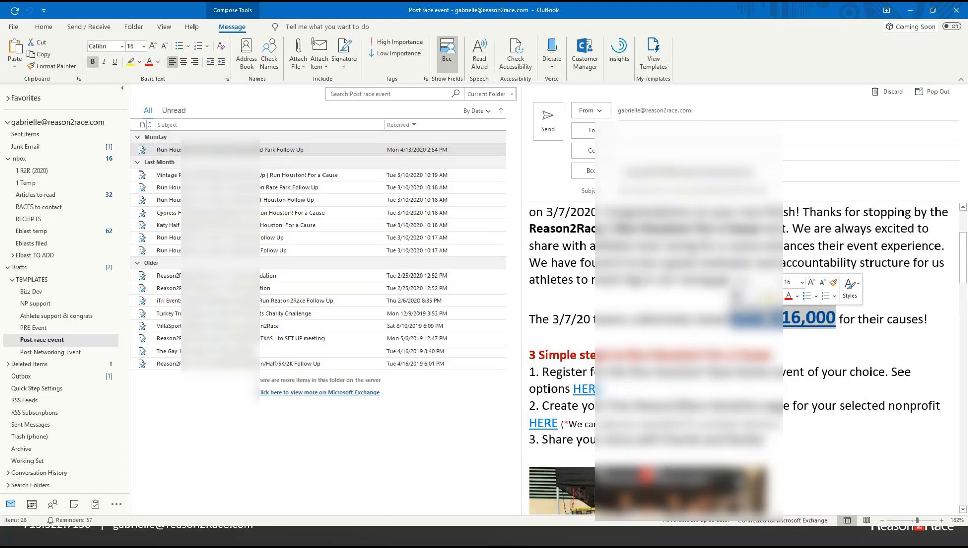
pyautogui.scroll(3, 736, 355)
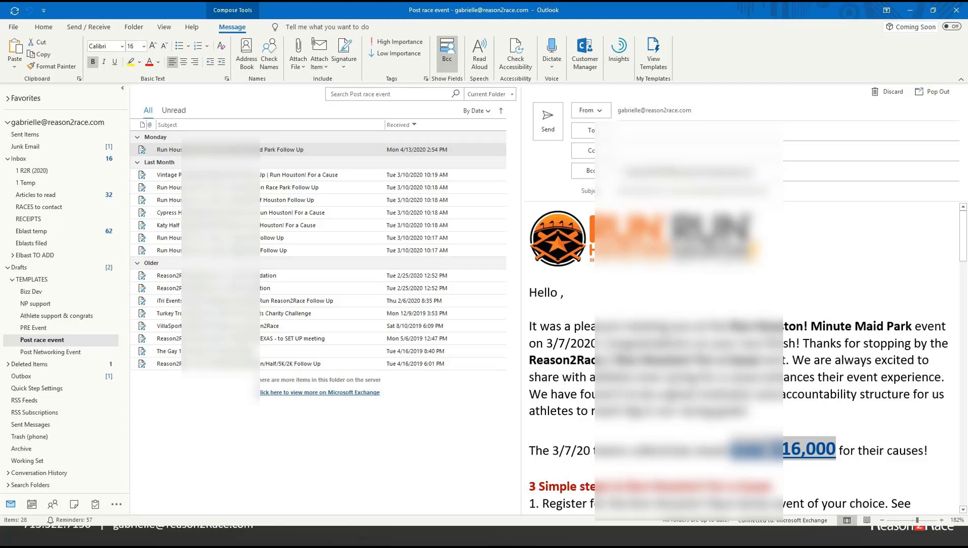
# Open the Minute Maid Park Follow Up template, delay its delivery until 4/15/2020 4:00 PM, and close it with the changes saved.
pyautogui.click(418, 149)
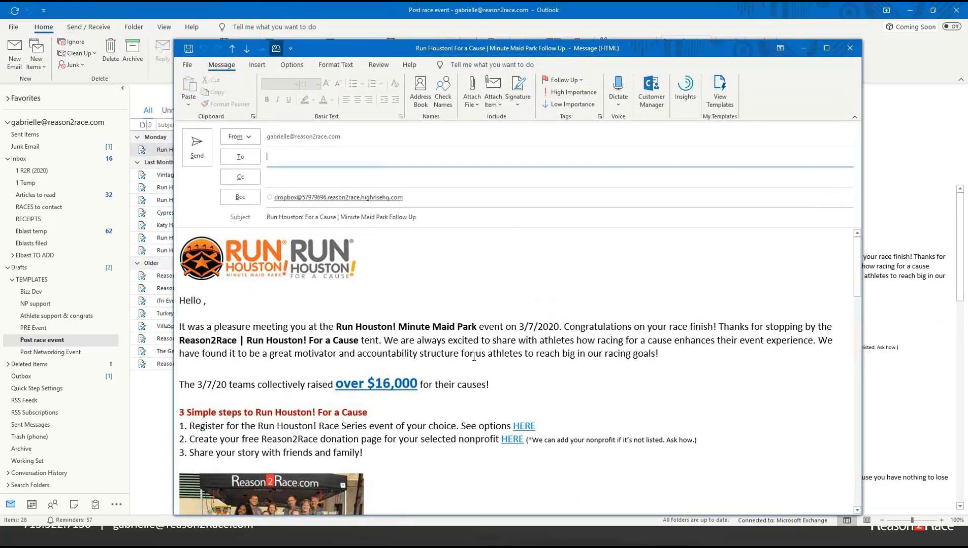
pyautogui.click(276, 50)
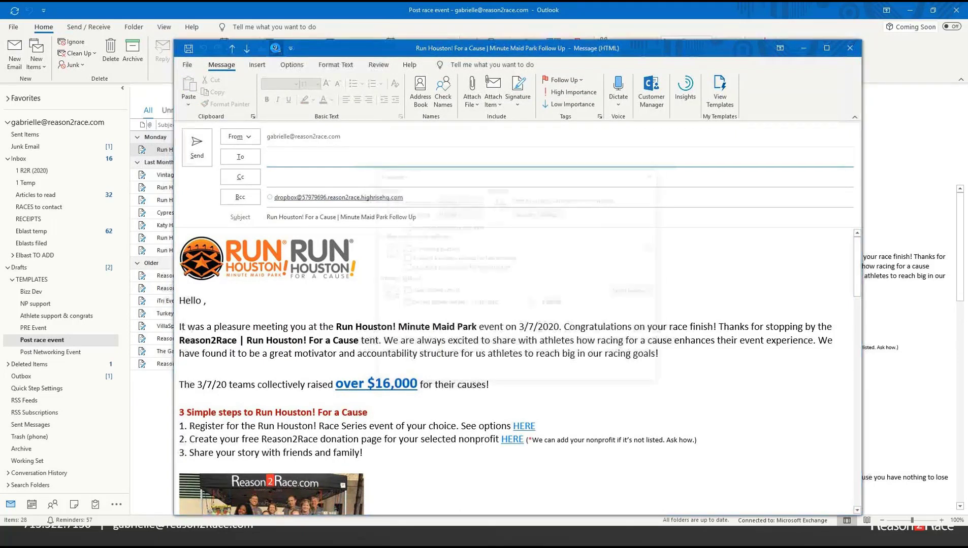
pyautogui.moveTo(503, 305); pyautogui.dragTo(471, 307)
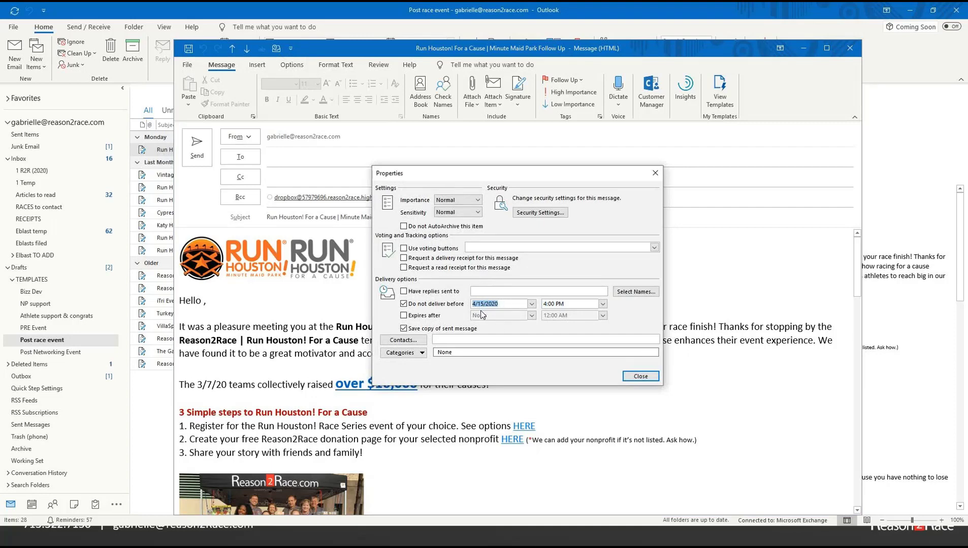
pyautogui.click(652, 377)
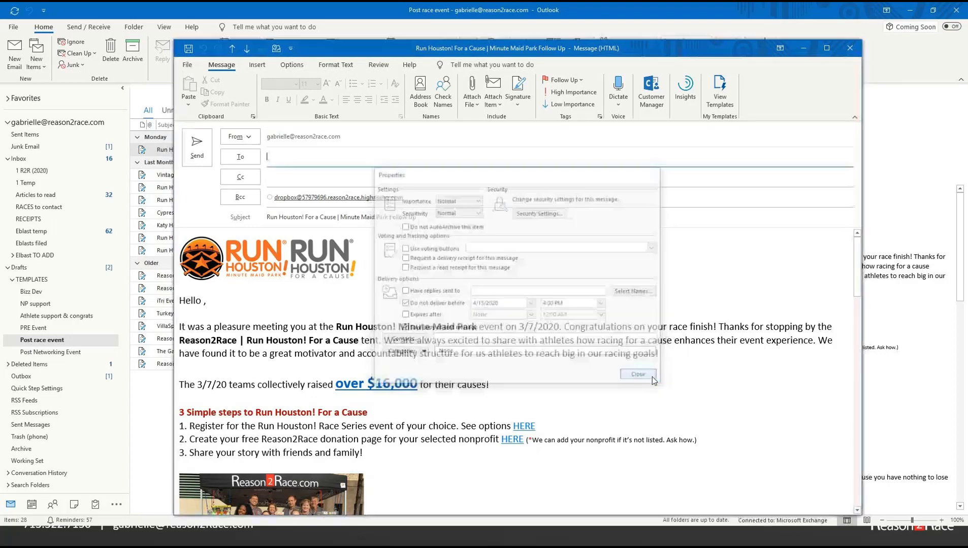
pyautogui.click(335, 197)
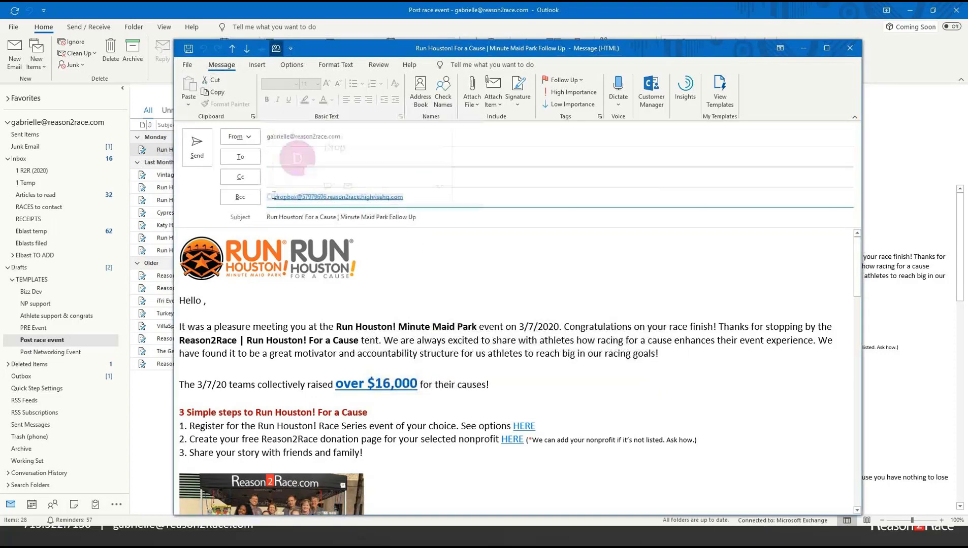
pyautogui.click(850, 47)
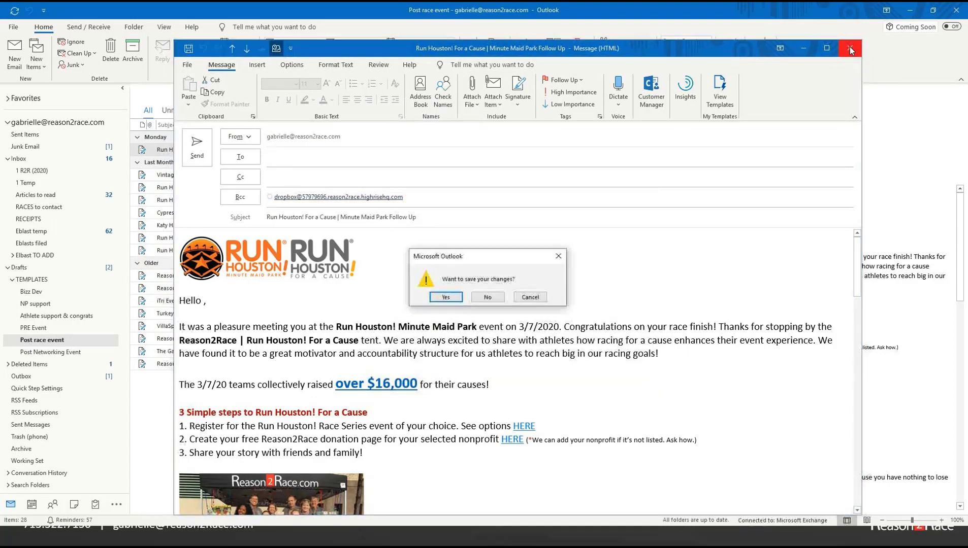
pyautogui.click(446, 298)
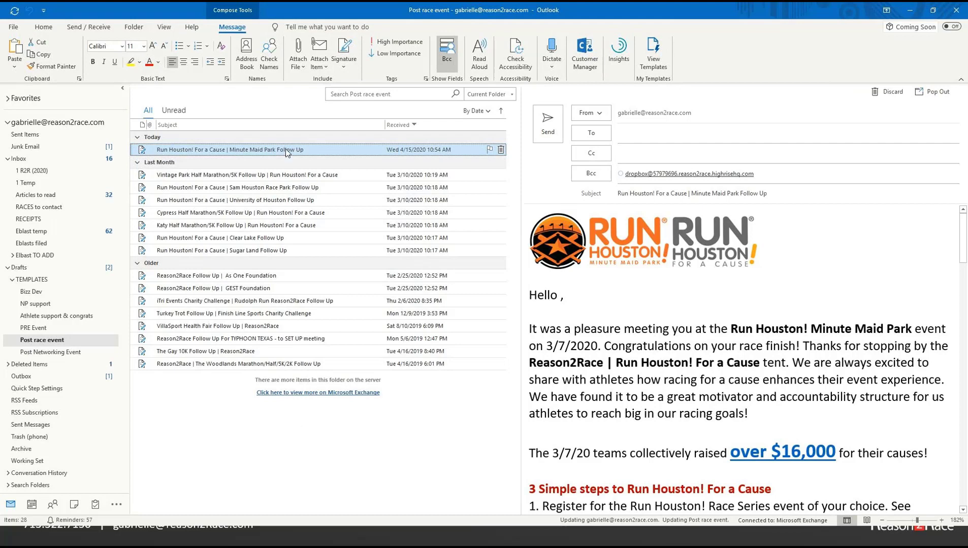
# Copy the Minute Maid Park Follow Up template into the Inbox four times, and sort the Inbox by sent date, oldest first.
pyautogui.moveTo(286, 150); pyautogui.dragTo(112, 163)
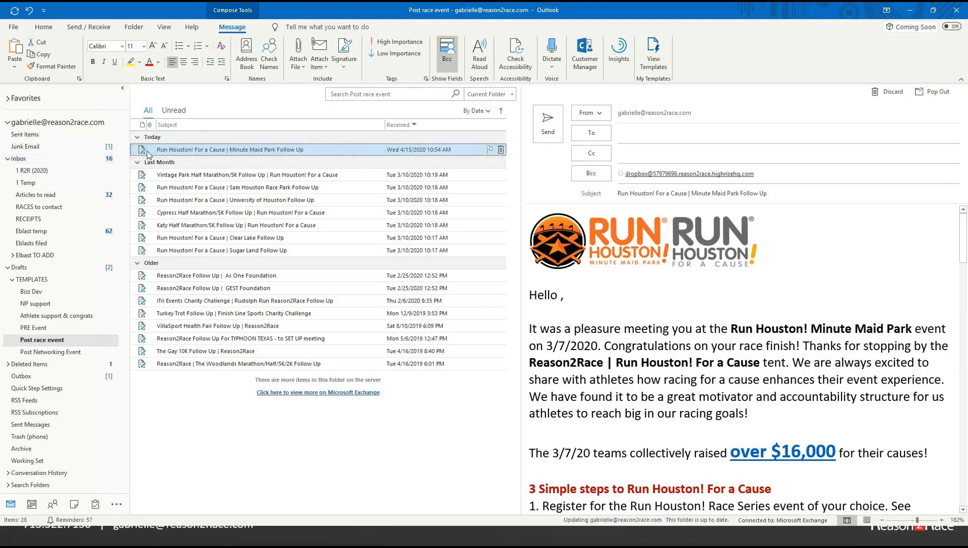
pyautogui.click(78, 158)
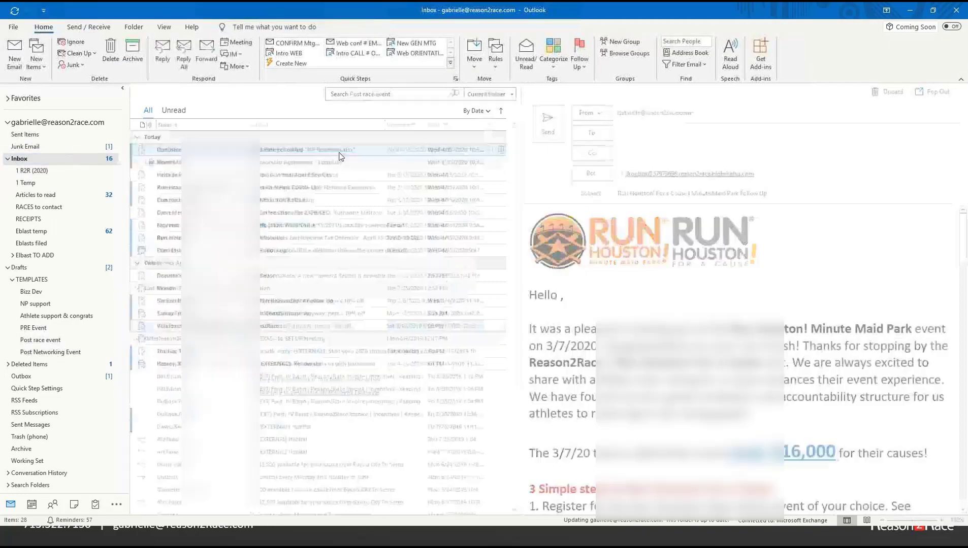
pyautogui.click(437, 128)
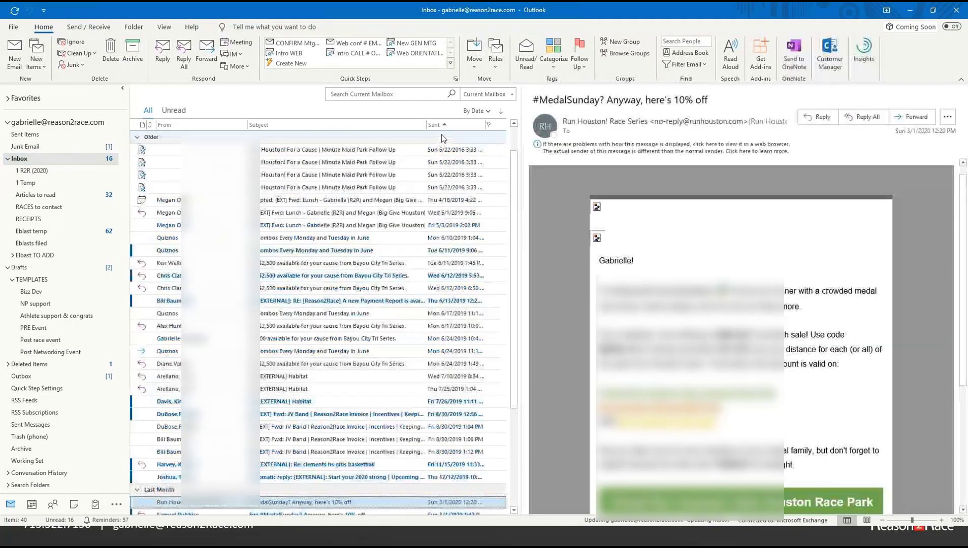
# Address the fourth Minute Maid Park Follow Up draft to the copied recipient's email, add the recipient's first name to the greeting, and send it.
pyautogui.click(312, 192)
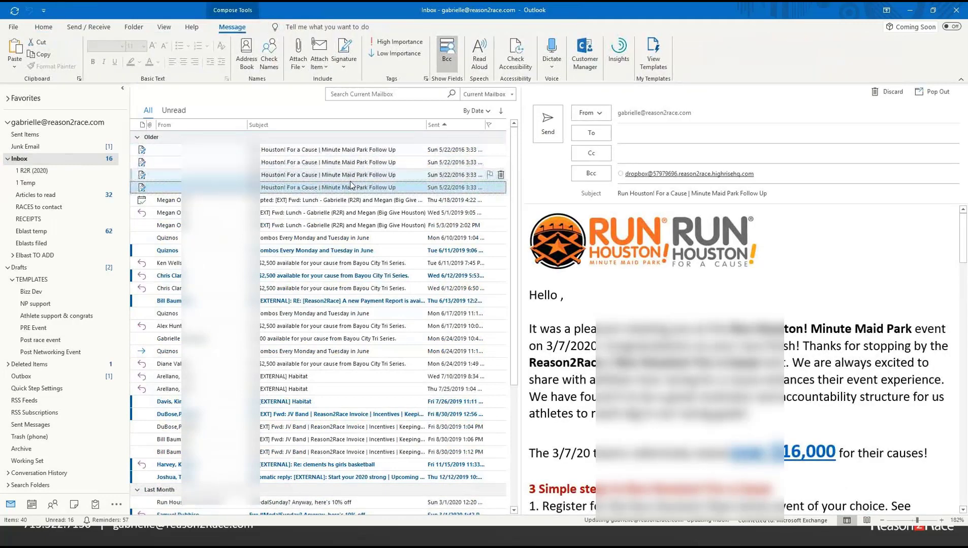
pyautogui.click(632, 133)
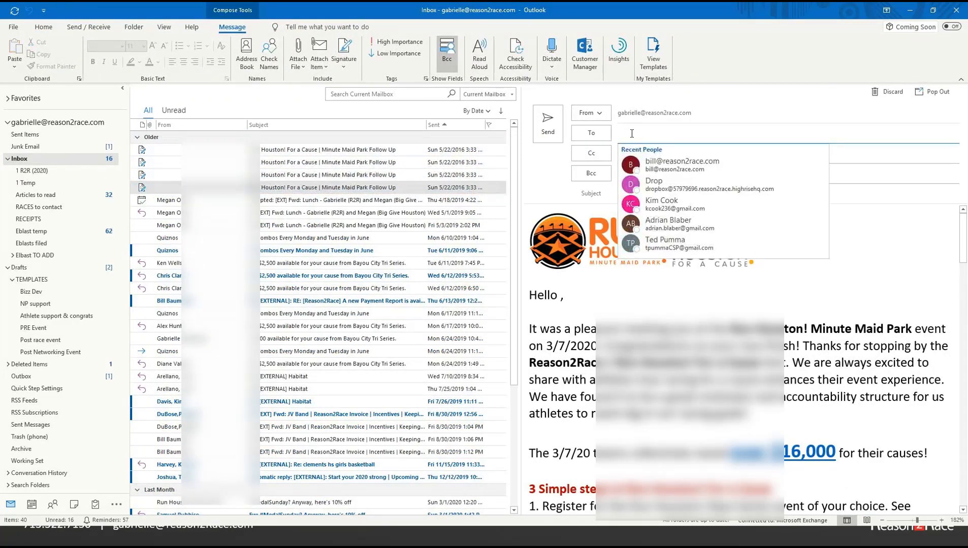
pyautogui.hotkey('ctrl', 'v')
pyautogui.press('Return')
pyautogui.click(585, 292)
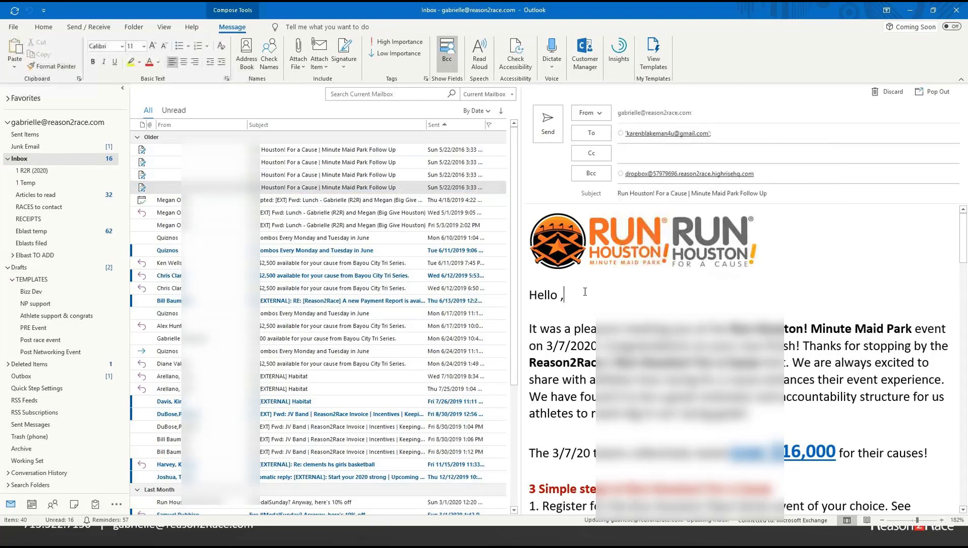
pyautogui.press('Left')
pyautogui.write('Ken')
pyautogui.press('BackSpace')
pyautogui.press('BackSpace')
pyautogui.write('aren')
pyautogui.hotkey('ctrl', 'Return')
# Address the third Minute Maid Park Follow Up draft to the suggested personal contact, add that contact's first name to the greeting, and send it.
pyautogui.click(623, 133)
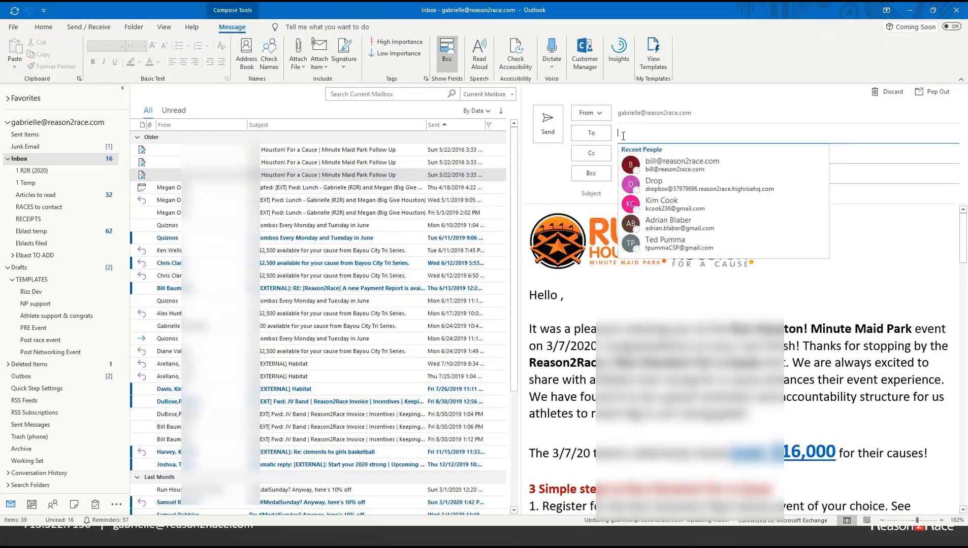
pyautogui.write('gabri')
pyautogui.press('Tab')
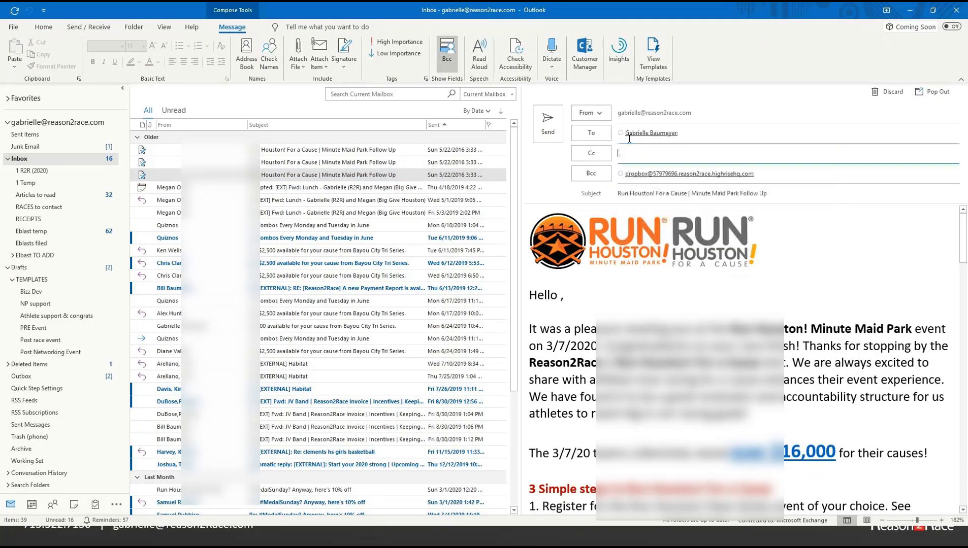
pyautogui.click(568, 299)
pyautogui.write('Gab')
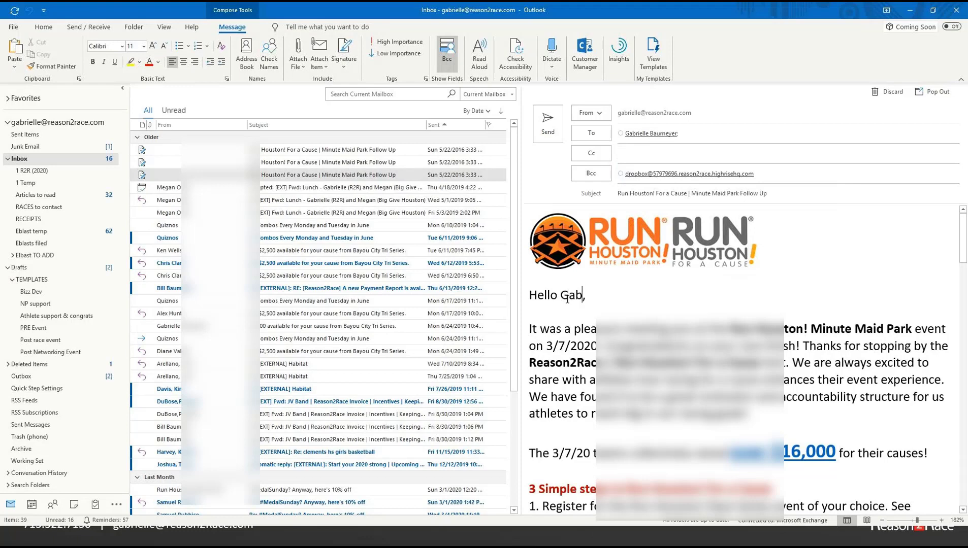
pyautogui.write('rie')
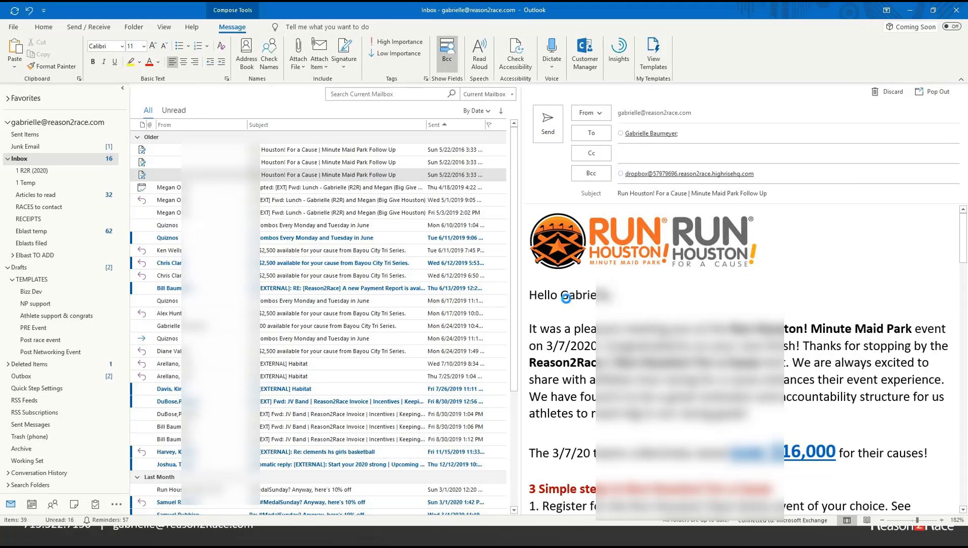
pyautogui.hotkey('ctrl', 'Return')
# Address the second Minute Maid Park Follow Up draft to the reason2race.com colleague, add the colleague's first name to the greeting, and send it.
pyautogui.click(629, 133)
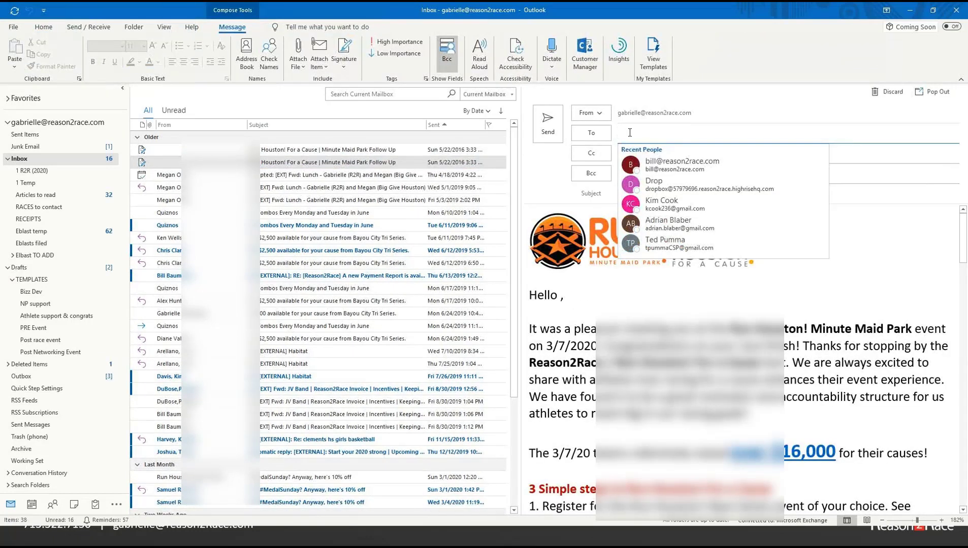
pyautogui.write('bill')
pyautogui.press('Return')
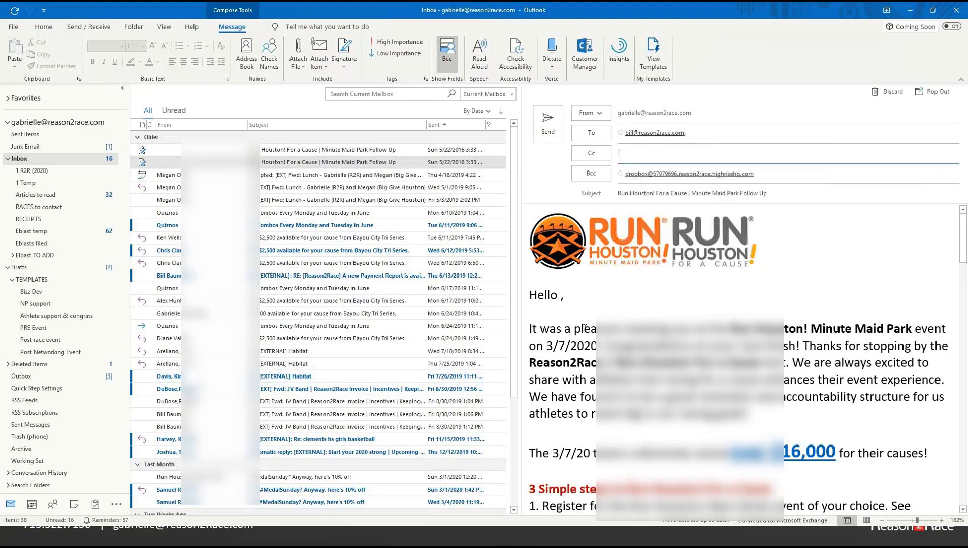
pyautogui.click(584, 285)
pyautogui.click(562, 295)
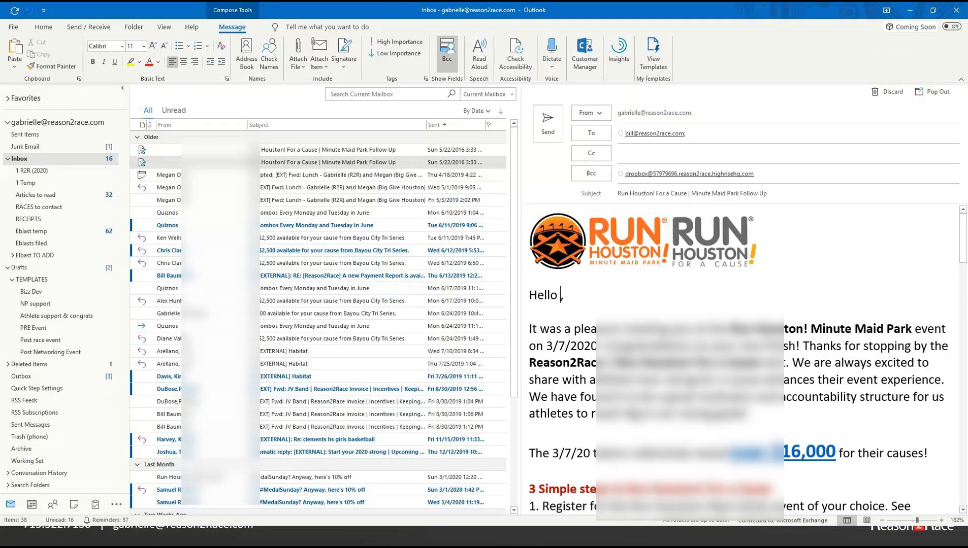
pyautogui.write('Vi')
pyautogui.press('BackSpace')
pyautogui.press('BackSpace')
pyautogui.write('Bill')
pyautogui.hotkey('alt', 's')
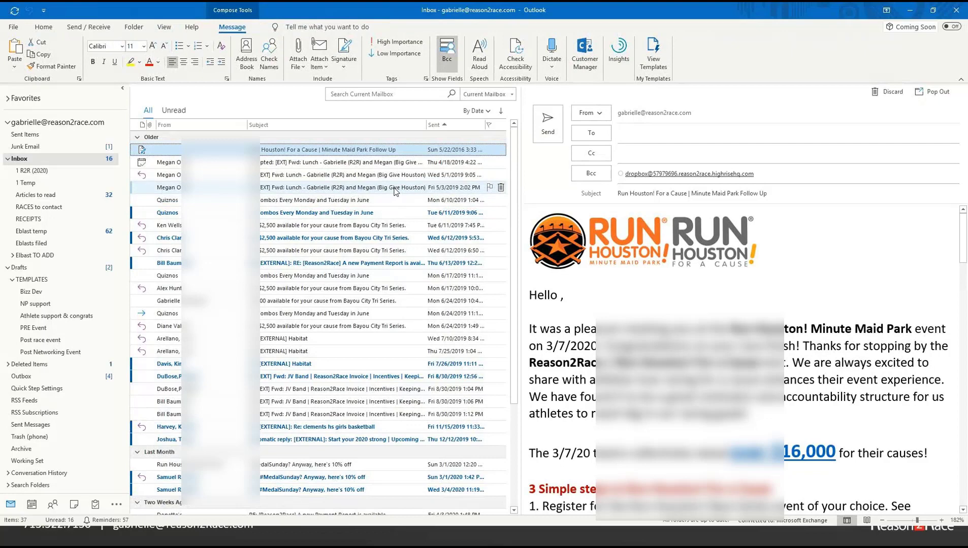
# Delete the remaining unaddressed Minute Maid Park Follow Up draft from the Inbox and open the Outbox to check the delayed emails.
pyautogui.click(384, 153)
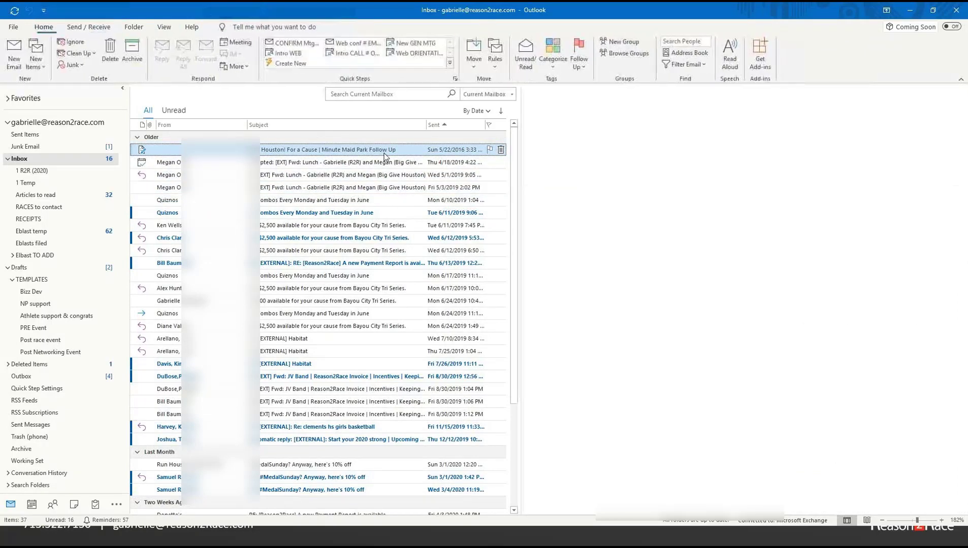
pyautogui.press('Delete')
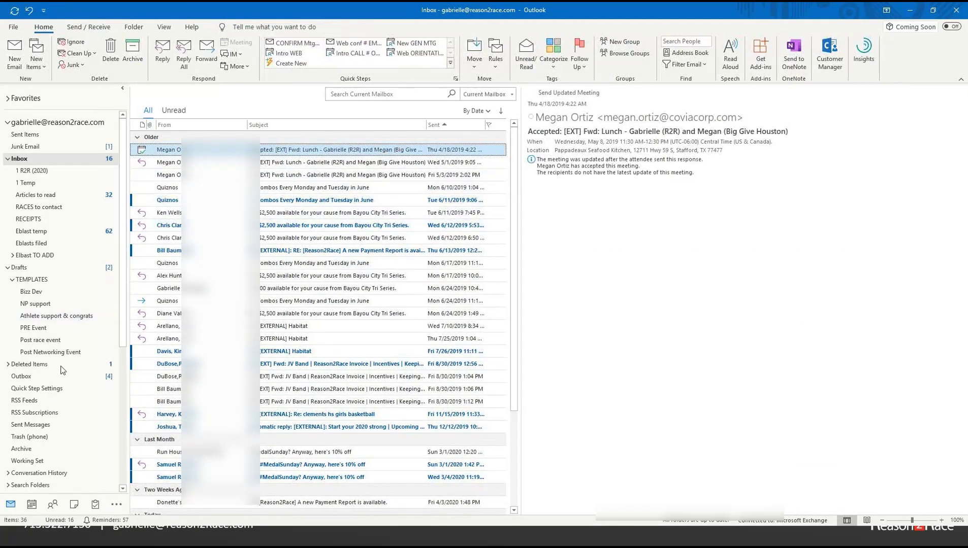
pyautogui.click(43, 379)
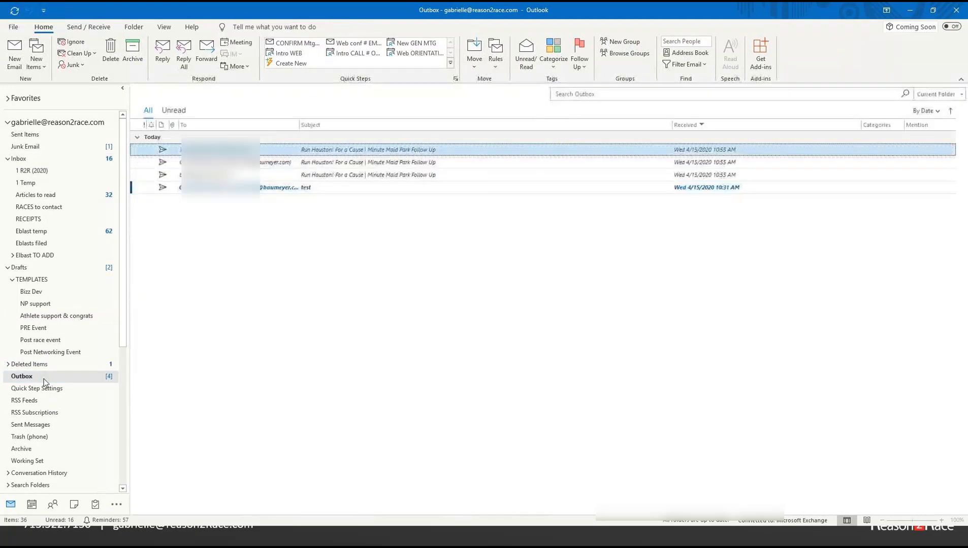